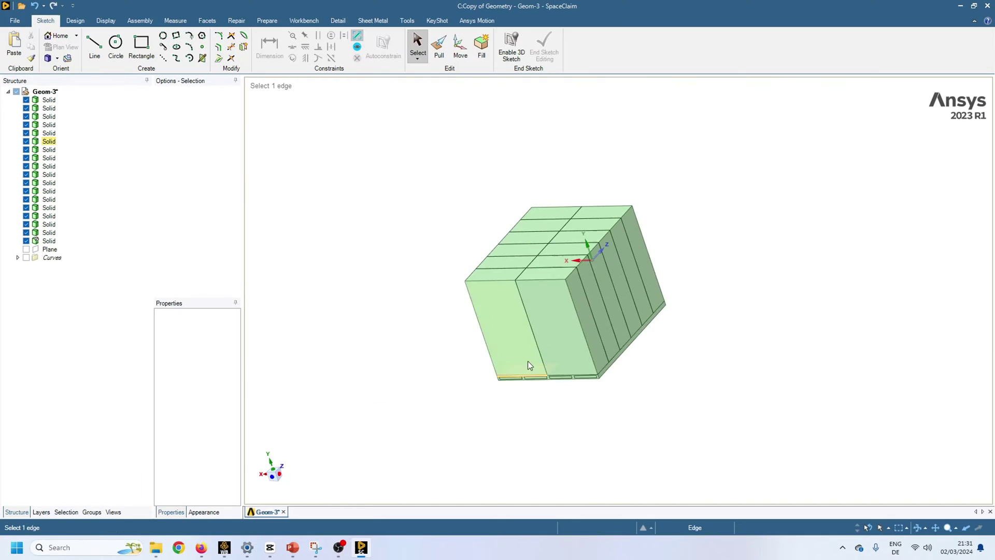
- Hide the first solid in the structure tree, an end block of the two-row stack
{"action": "left_click", "coordinate": [543, 306]}
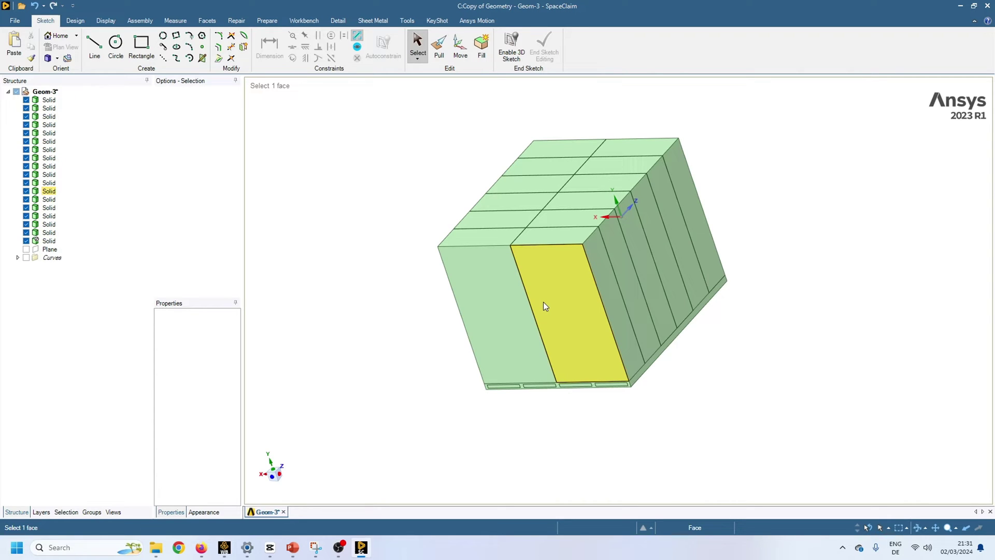
{"action": "left_click", "coordinate": [531, 321]}
{"action": "middle_click_drag", "start_coordinate": [531, 321], "coordinate": [577, 344]}
{"action": "scroll", "coordinate": [580, 296], "scroll_direction": "down", "scroll_amount": 3}
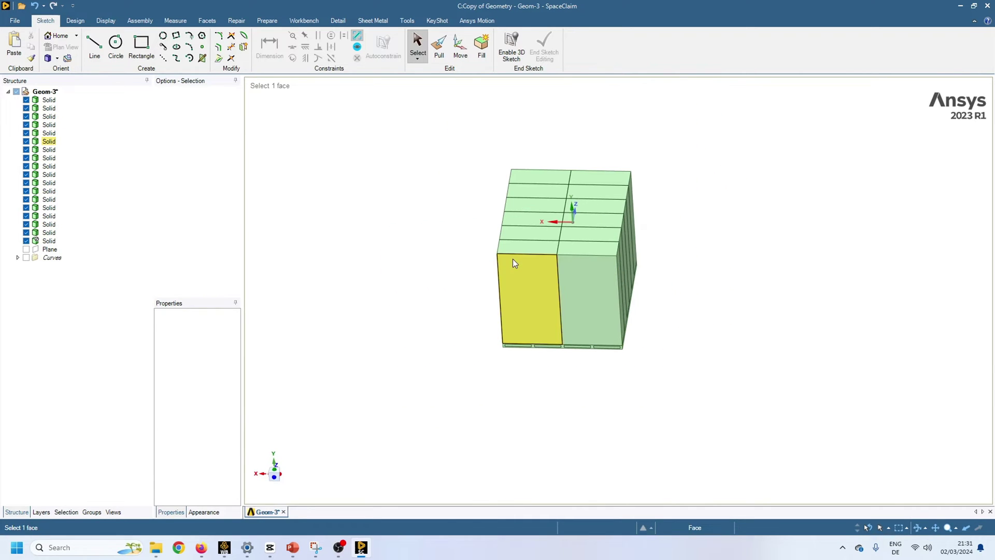
{"action": "left_click", "coordinate": [510, 259]}
{"action": "left_click", "coordinate": [26, 100]}
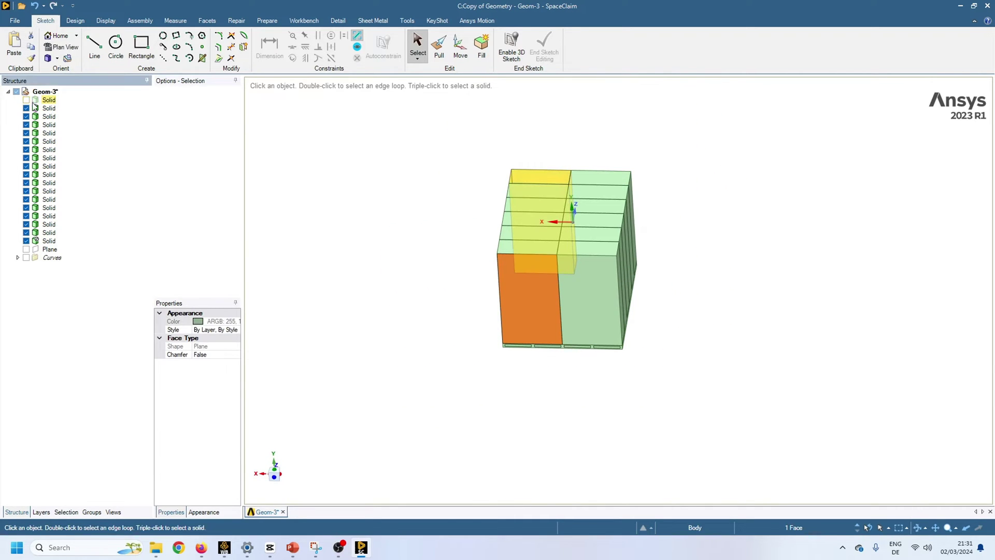
- Examine the plate surface exposed beneath the hidden block, the neighbouring block's face and the plate's end section
{"action": "middle_click_drag", "start_coordinate": [620, 287], "coordinate": [596, 249]}
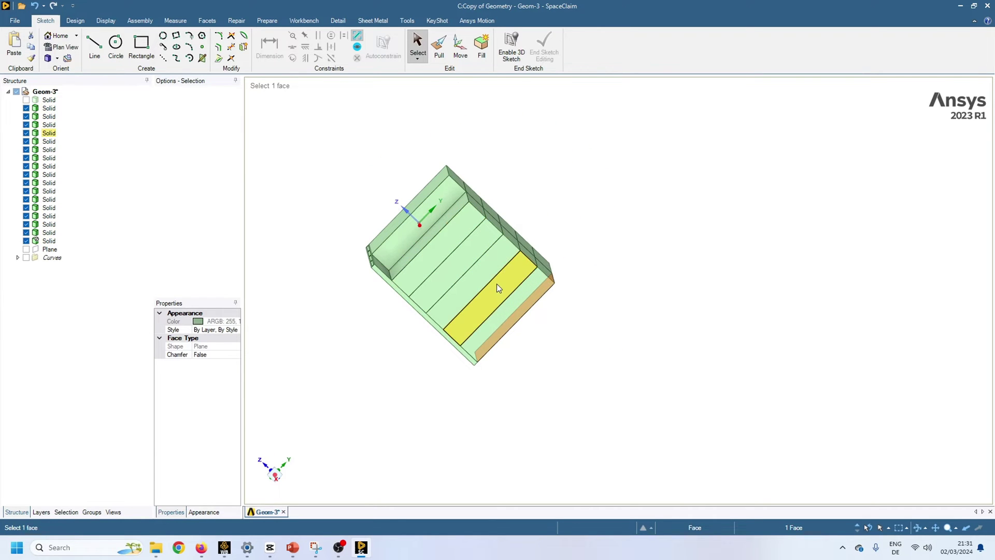
{"action": "middle_click_drag", "start_coordinate": [593, 322], "coordinate": [436, 232]}
{"action": "scroll", "coordinate": [478, 280], "scroll_direction": "down", "scroll_amount": 3}
{"action": "scroll", "coordinate": [434, 255], "scroll_direction": "up", "scroll_amount": 5}
{"action": "scroll", "coordinate": [434, 251], "scroll_direction": "up", "scroll_amount": 2}
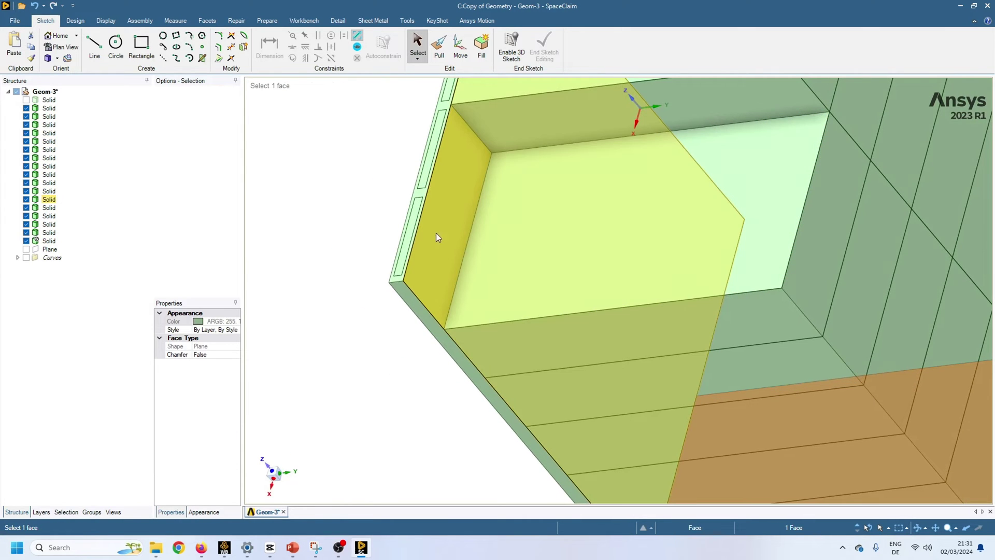
{"action": "left_click", "coordinate": [436, 223]}
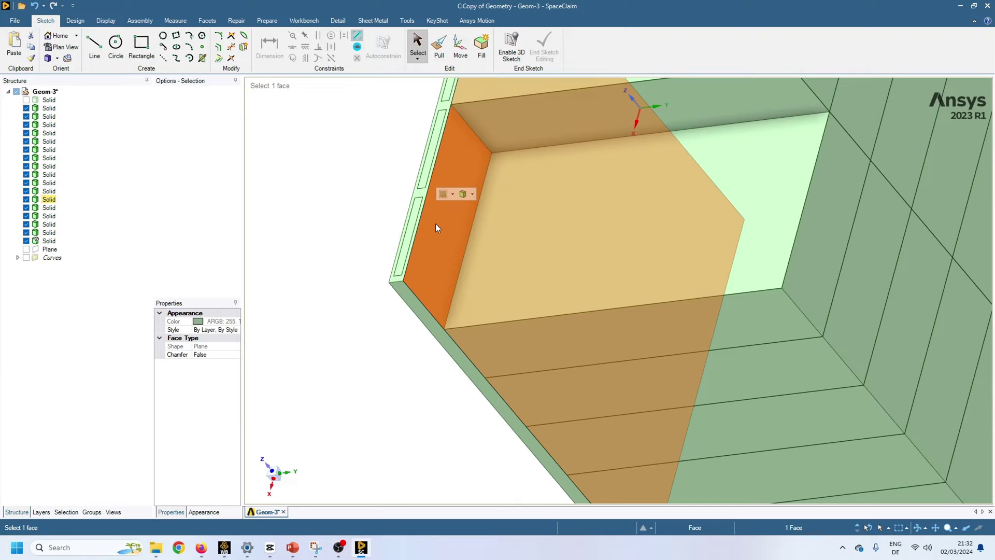
{"action": "scroll", "coordinate": [436, 228], "scroll_direction": "down", "scroll_amount": 5}
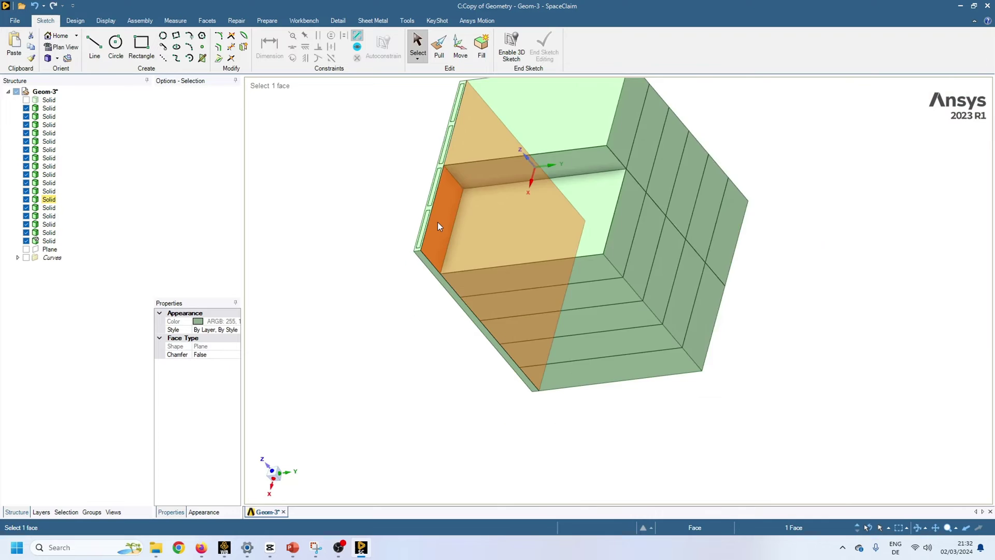
{"action": "middle_click_drag", "start_coordinate": [648, 278], "coordinate": [570, 259]}
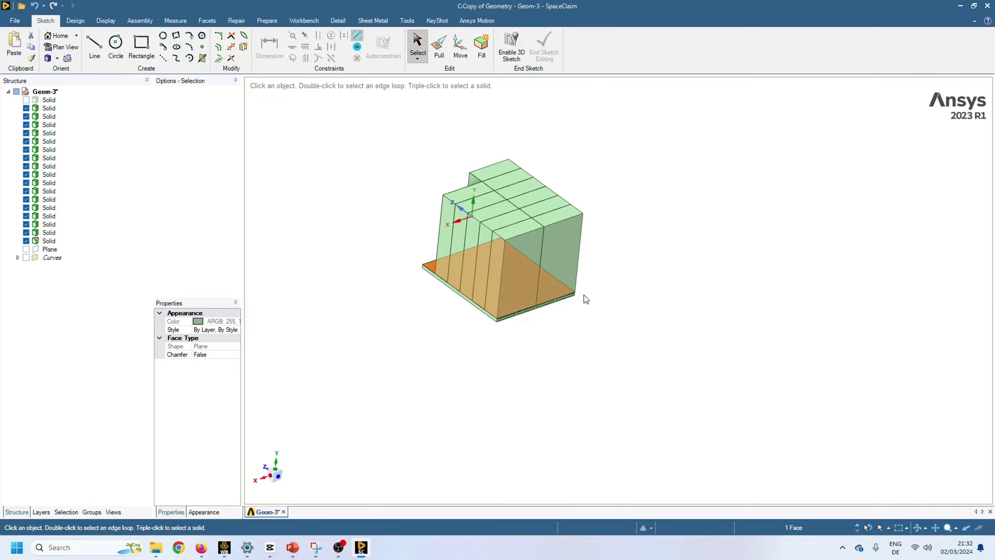
{"action": "middle_click_drag", "start_coordinate": [440, 337], "coordinate": [453, 393]}
{"action": "left_click", "coordinate": [486, 365]}
{"action": "scroll", "coordinate": [506, 224], "scroll_direction": "up", "scroll_amount": 6}
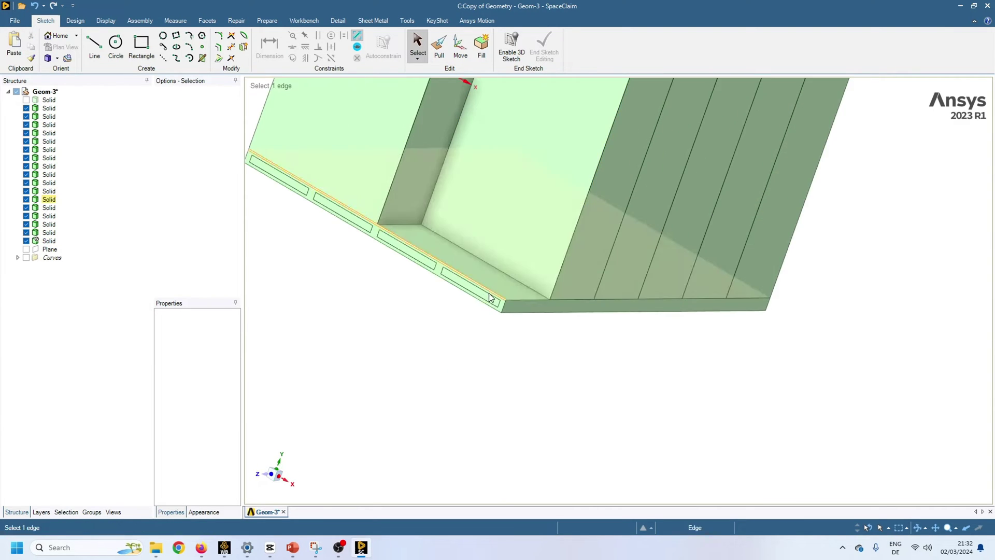
{"action": "middle_click_drag", "start_coordinate": [490, 297], "coordinate": [498, 382]}
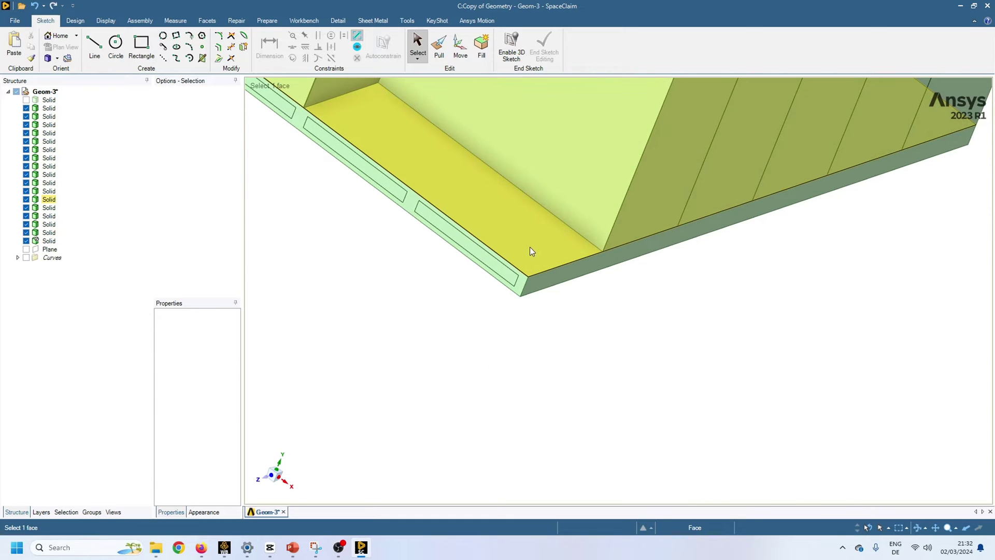
{"action": "left_click", "coordinate": [615, 171]}
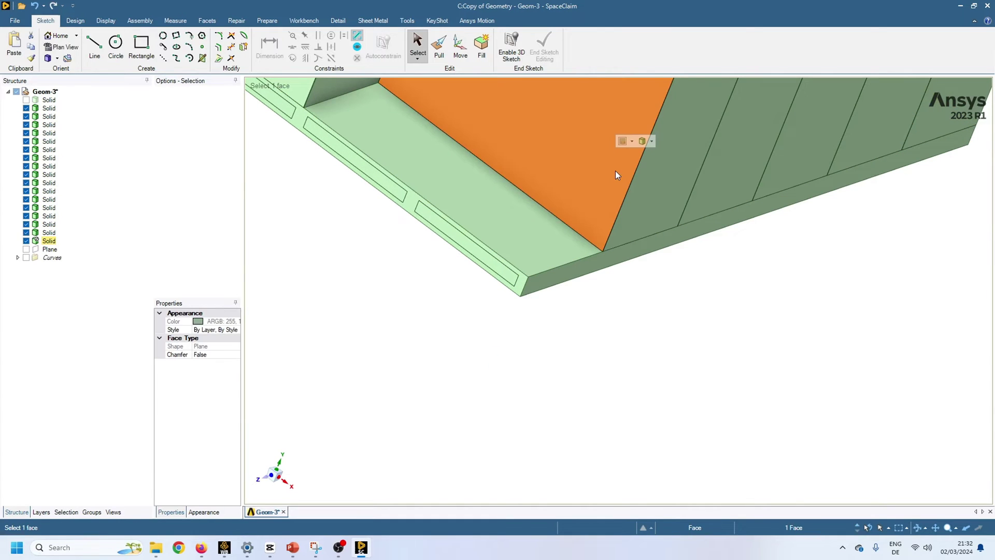
{"action": "left_click", "coordinate": [516, 253]}
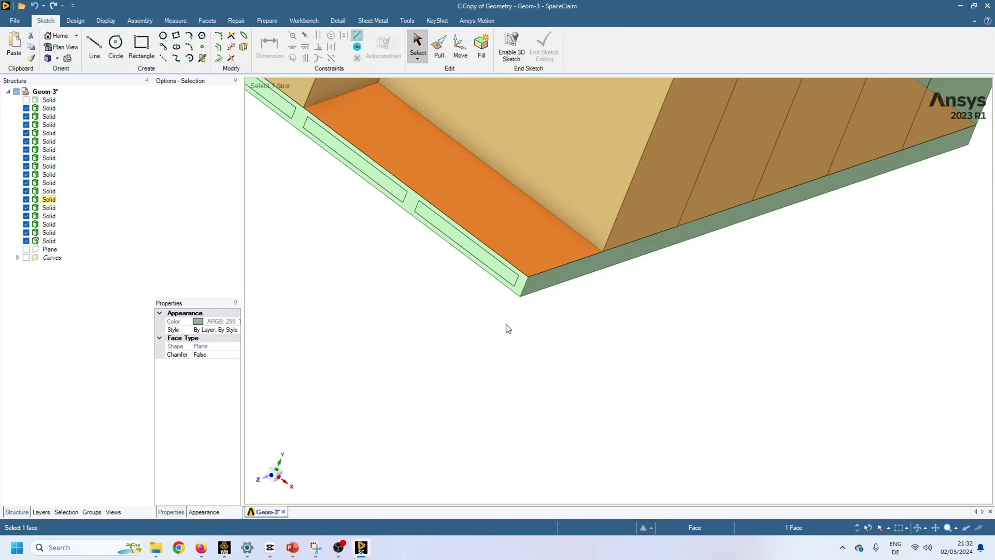
- Hide the solid filling the plate channel nearest the exposed corner
{"action": "scroll", "coordinate": [508, 328], "scroll_direction": "up", "scroll_amount": 1}
{"action": "left_click", "coordinate": [476, 244]}
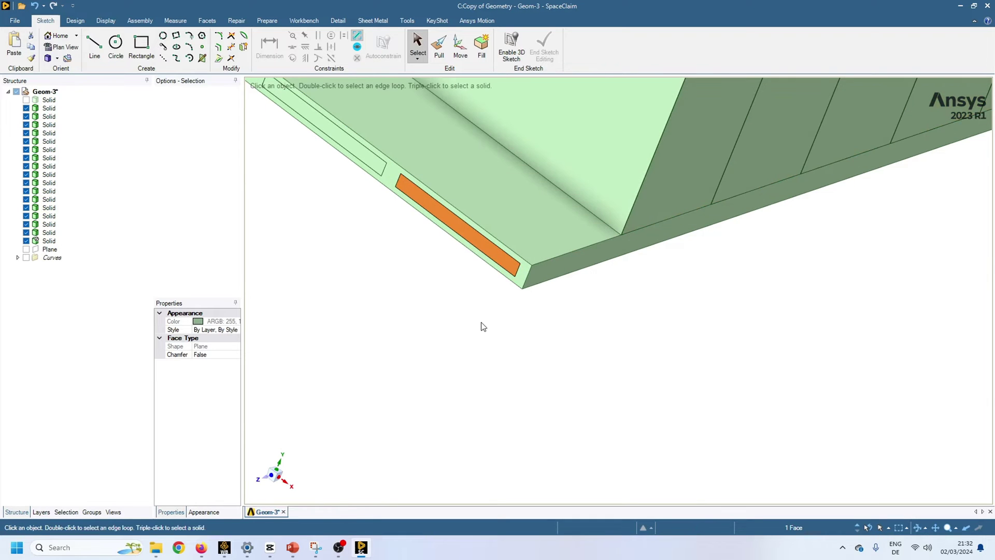
{"action": "right_click", "coordinate": [497, 258]}
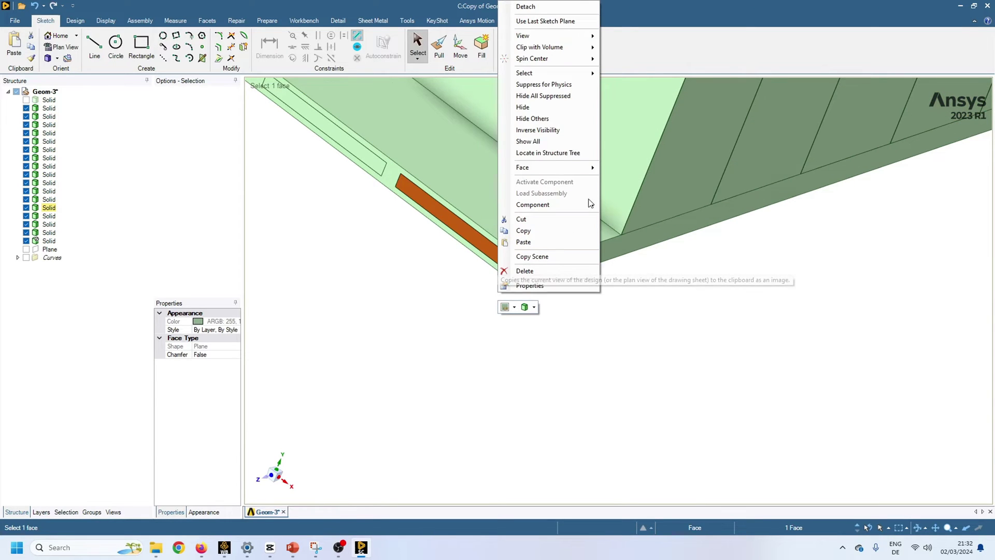
{"action": "left_click", "coordinate": [558, 107]}
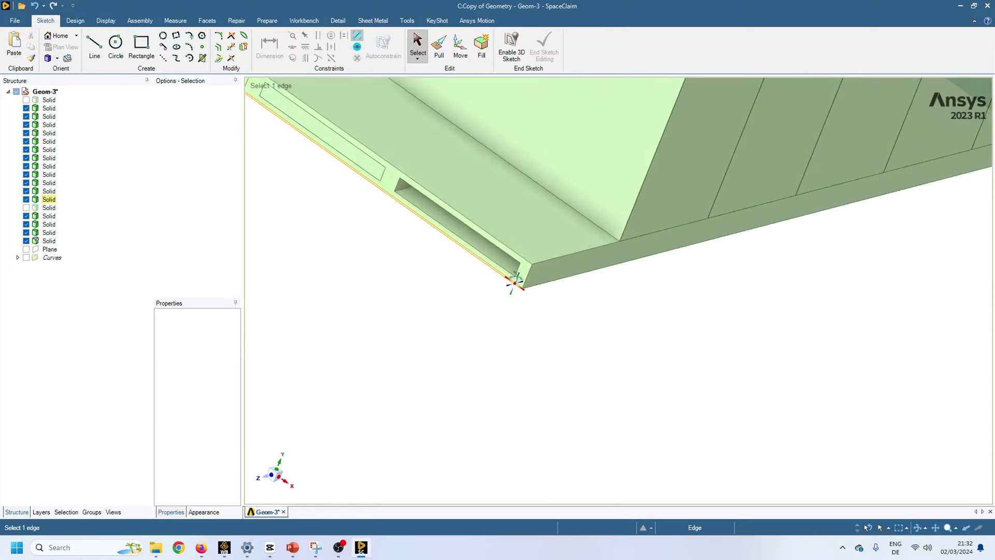
{"action": "scroll", "coordinate": [569, 338], "scroll_direction": "down", "scroll_amount": 10}
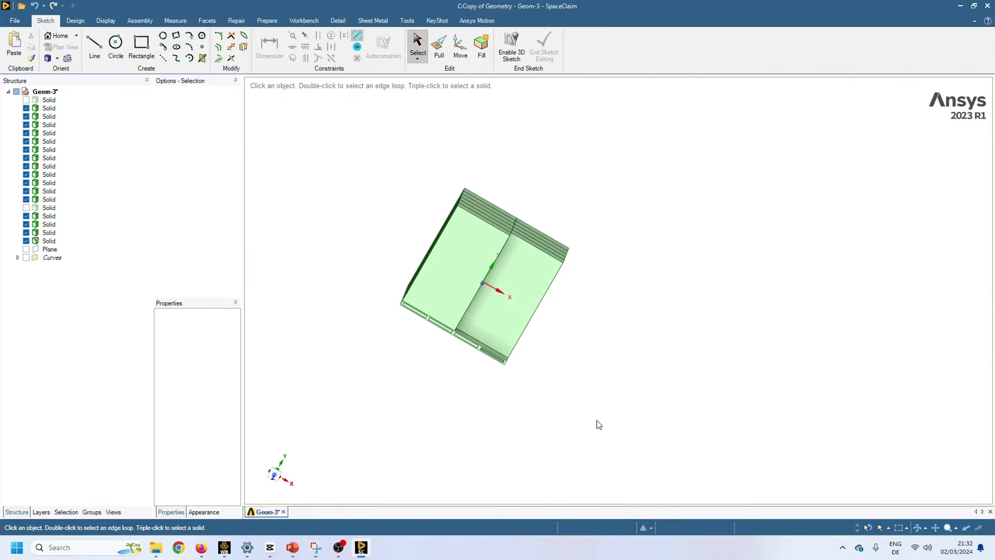
{"action": "middle_click_drag", "start_coordinate": [531, 426], "coordinate": [406, 408]}
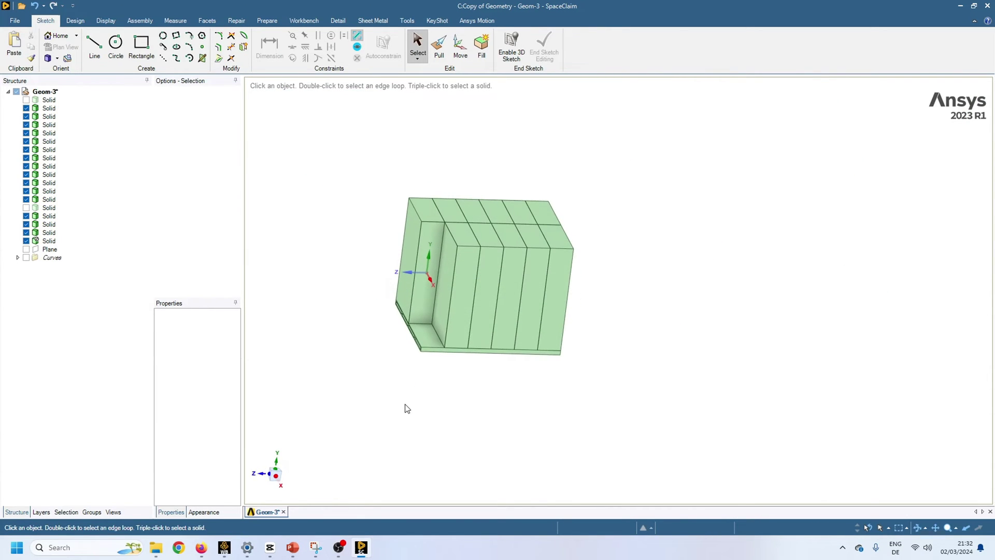
- Close the SpaceClaim geometry and, in Ansys Meshing, generate and display the mesh with default settings
{"action": "left_click", "coordinate": [987, 6]}
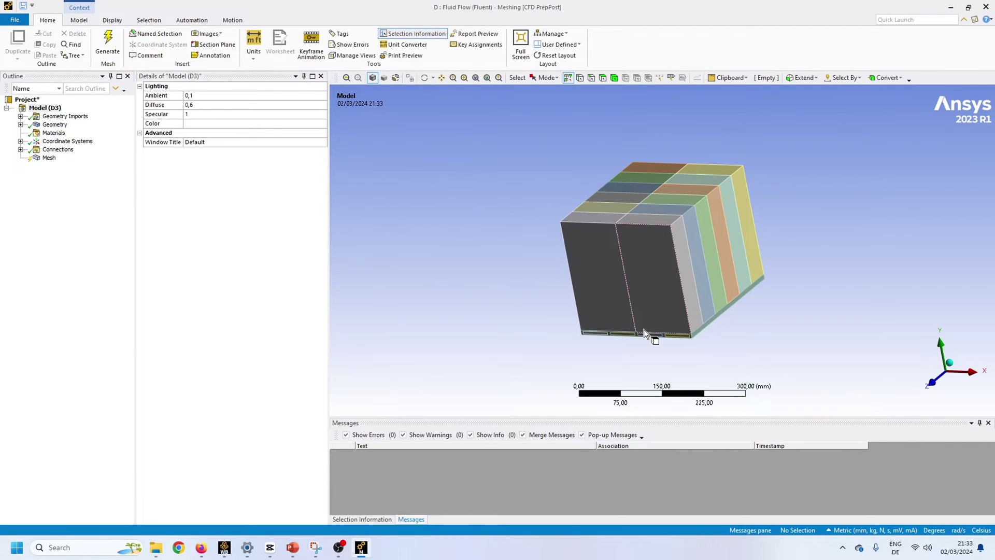
{"action": "left_click", "coordinate": [109, 44]}
{"action": "left_click", "coordinate": [50, 158]}
- Examine the default mesh on the blocks and around the channels at the plate's front corner
{"action": "middle_click_drag", "start_coordinate": [451, 290], "coordinate": [555, 331]}
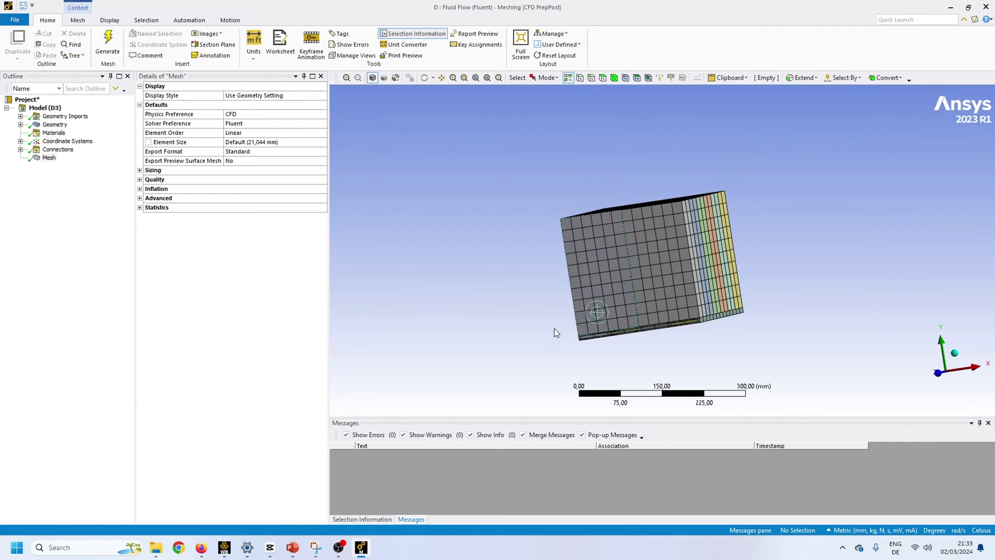
{"action": "right_click_drag", "start_coordinate": [555, 332], "coordinate": [654, 367]}
{"action": "middle_click_drag", "start_coordinate": [654, 367], "coordinate": [411, 314]}
{"action": "scroll", "coordinate": [528, 352], "scroll_direction": "up", "scroll_amount": 5}
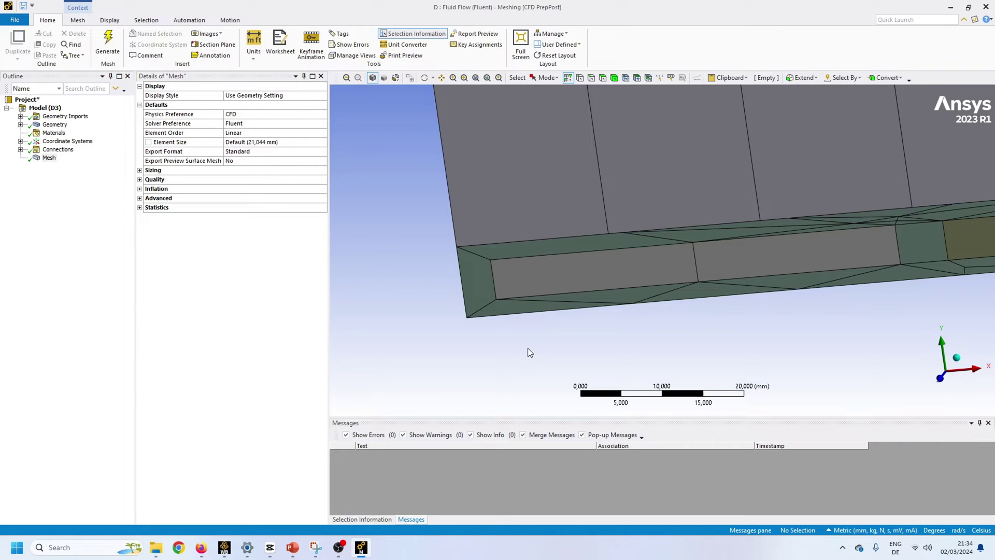
{"action": "middle_click_drag", "start_coordinate": [528, 347], "coordinate": [604, 241]}
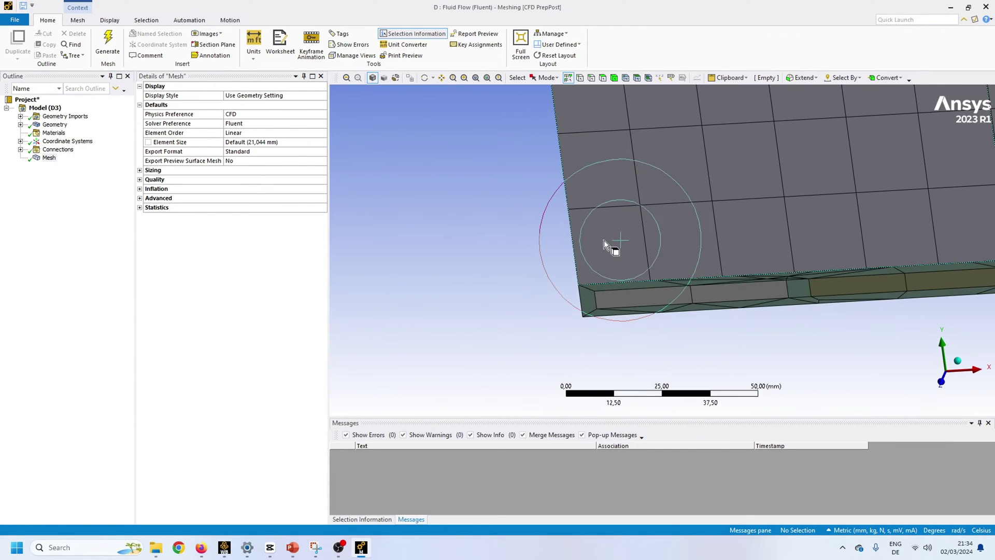
{"action": "left_click", "coordinate": [604, 241]}
{"action": "left_click", "coordinate": [589, 305]}
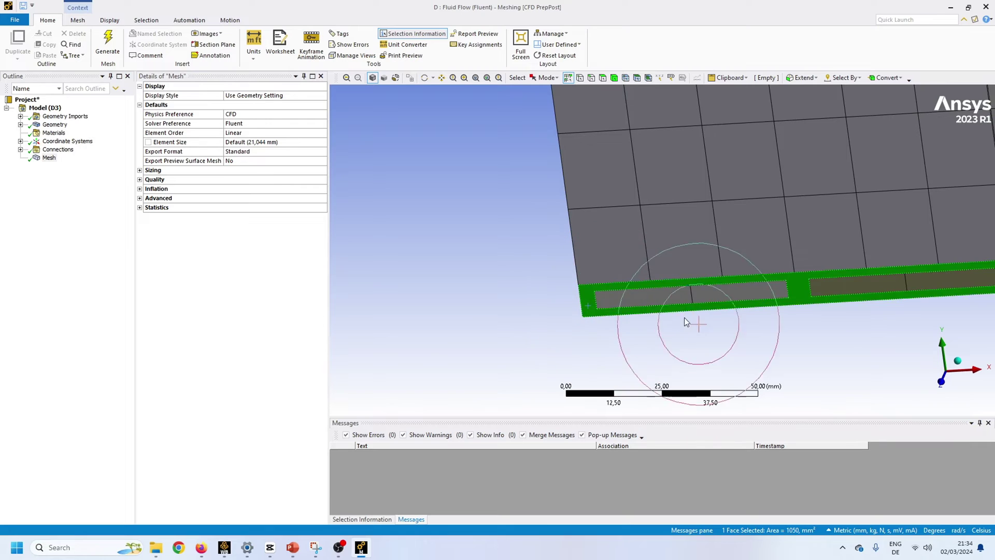
{"action": "left_click", "coordinate": [467, 344]}
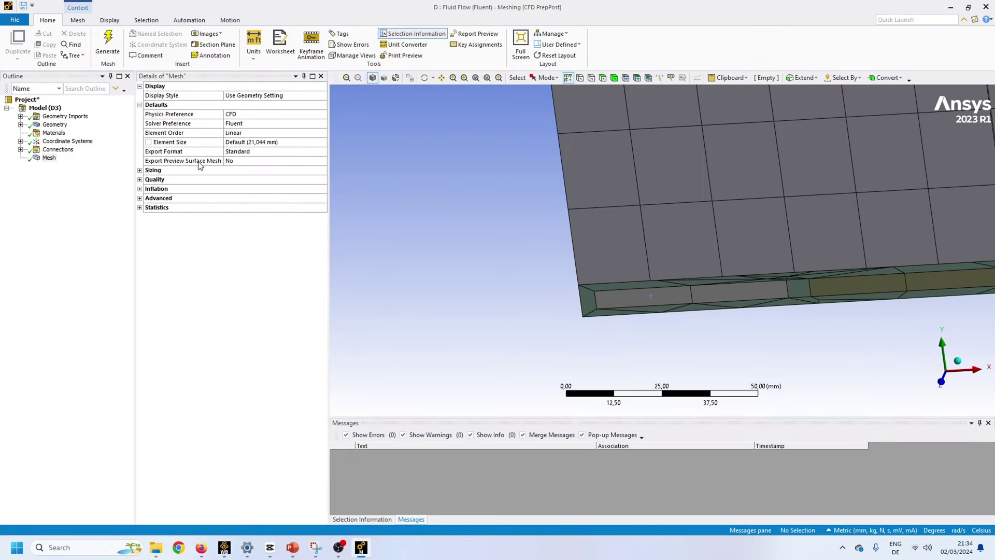
- Show the mesh sizing settings and set the global element size to 8 mm
{"action": "left_click", "coordinate": [140, 170]}
{"action": "left_click", "coordinate": [288, 141]}
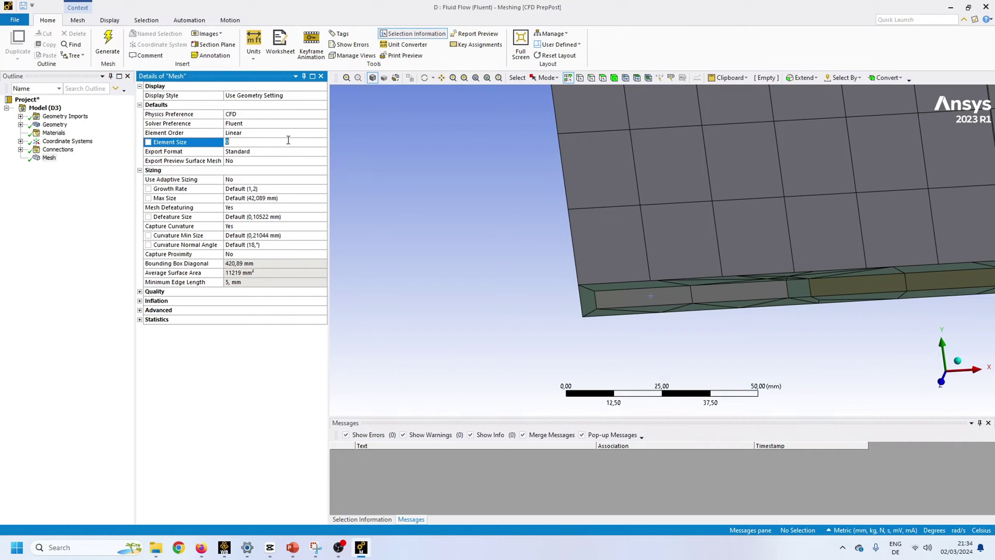
{"action": "type", "text": "8"}
{"action": "key", "text": "Return"}
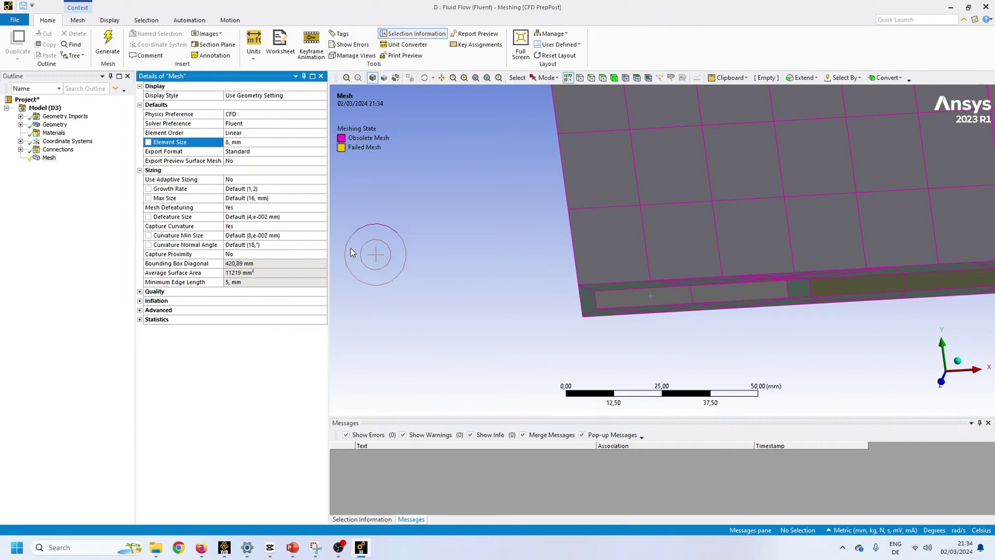
- Enable Capture Proximity with a gap factor of 4 and a minimum size of 0,4 mm, and regenerate the mesh
{"action": "left_click", "coordinate": [287, 253]}
{"action": "left_click", "coordinate": [321, 255]}
{"action": "left_click", "coordinate": [232, 269]}
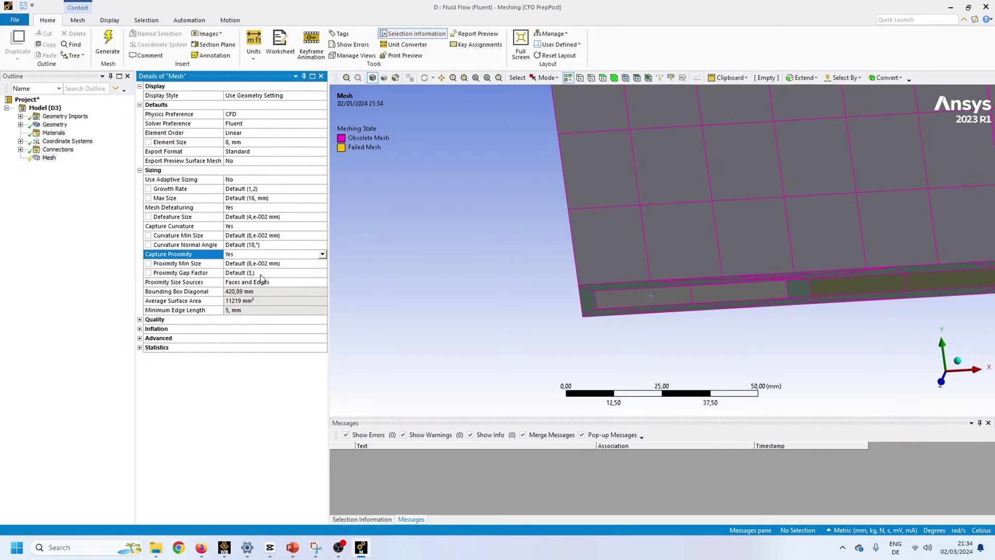
{"action": "left_click", "coordinate": [303, 274]}
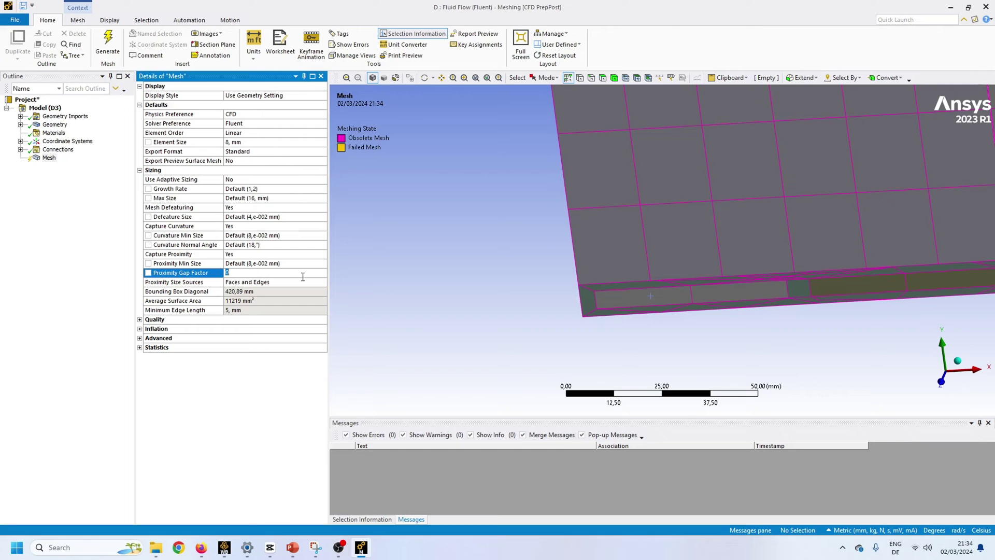
{"action": "left_click", "coordinate": [284, 263]}
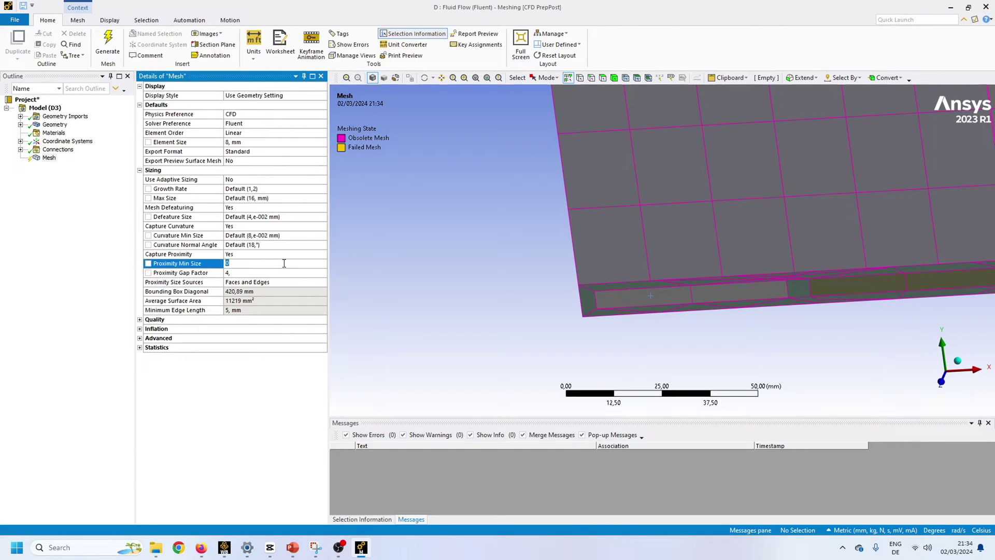
{"action": "type", "text": "0,4"}
{"action": "key", "text": "Return"}
{"action": "left_click", "coordinate": [108, 44]}
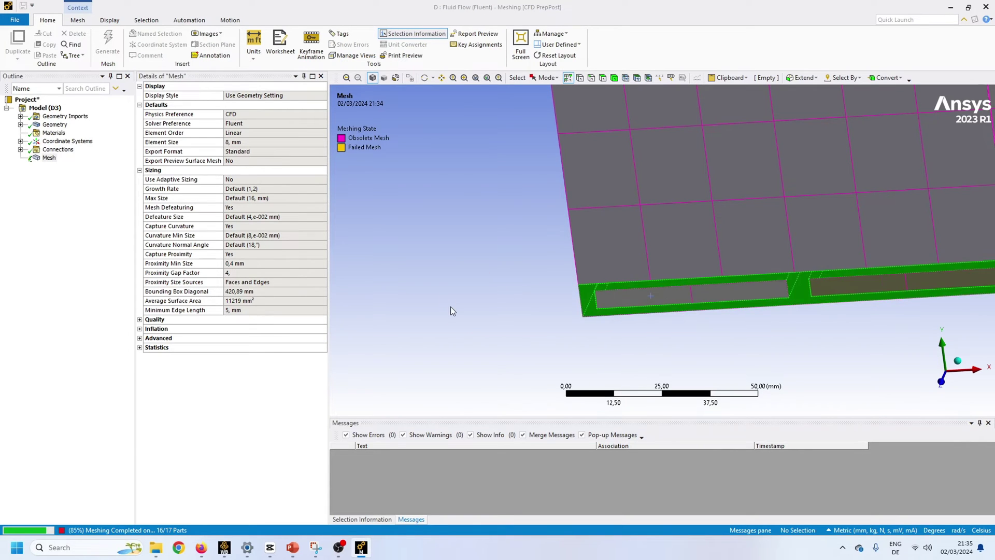
- Examine the regenerated mesh across the plate walls and inside the channel at the front corner
{"action": "scroll", "coordinate": [531, 384], "scroll_direction": "up", "scroll_amount": 10}
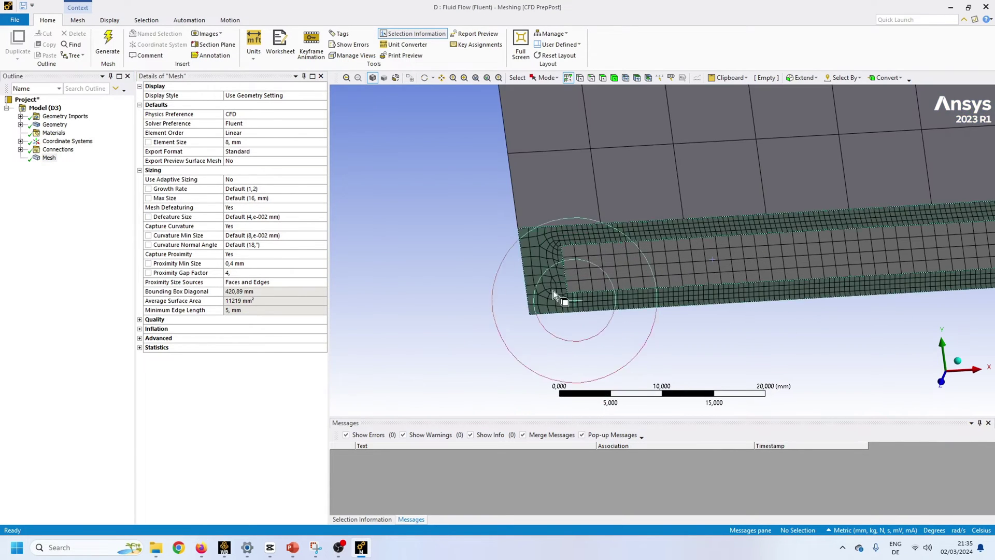
{"action": "scroll", "coordinate": [613, 320], "scroll_direction": "up", "scroll_amount": 5}
{"action": "scroll", "coordinate": [464, 319], "scroll_direction": "down", "scroll_amount": 8}
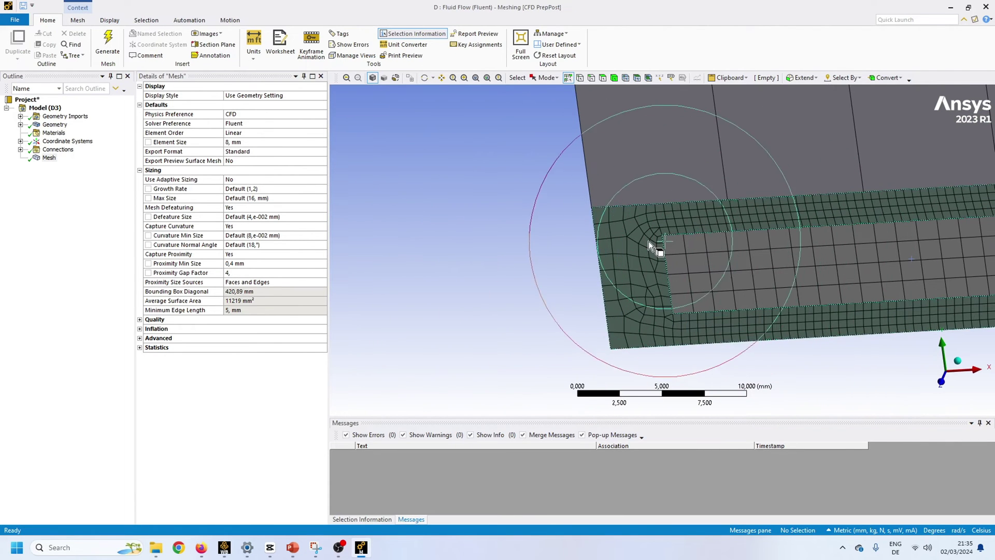
{"action": "scroll", "coordinate": [648, 241], "scroll_direction": "down", "scroll_amount": 2}
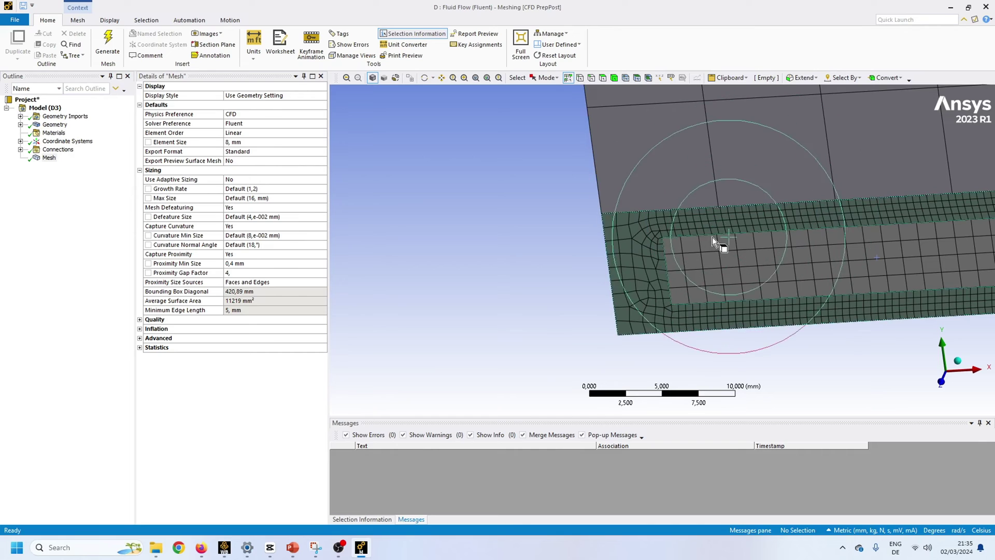
{"action": "scroll", "coordinate": [611, 321], "scroll_direction": "down", "scroll_amount": 4}
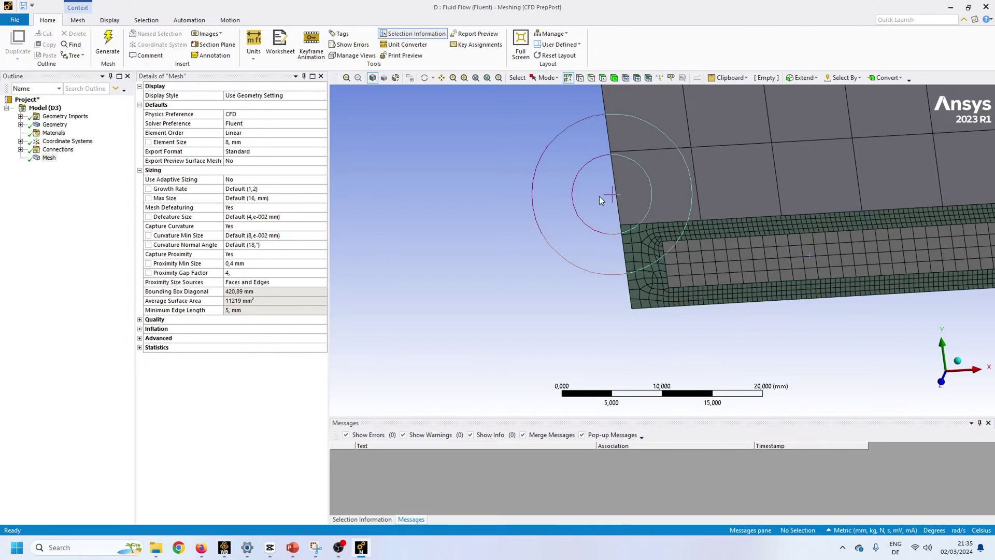
{"action": "key", "text": "ctrl+a"}
{"action": "left_click", "coordinate": [510, 311]}
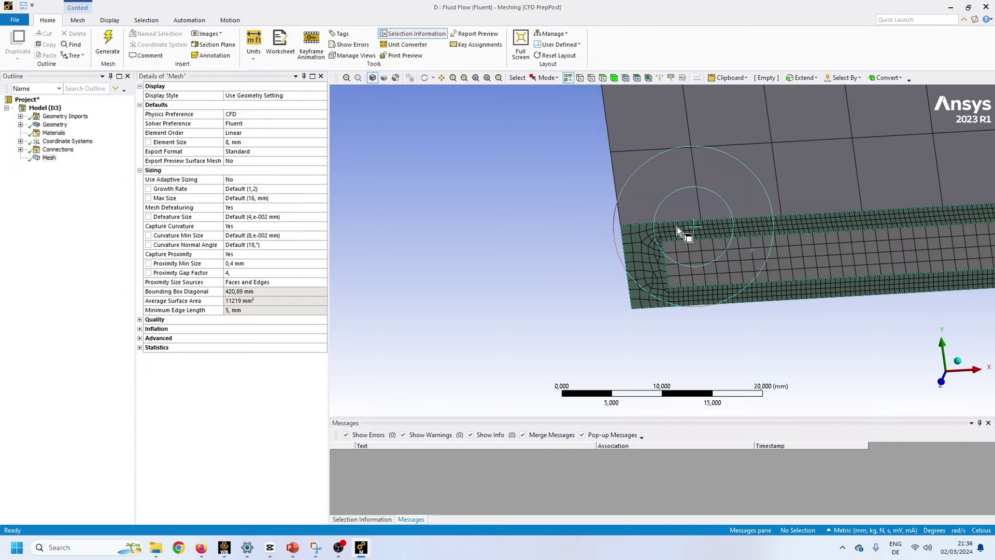
{"action": "scroll", "coordinate": [673, 239], "scroll_direction": "down", "scroll_amount": 2}
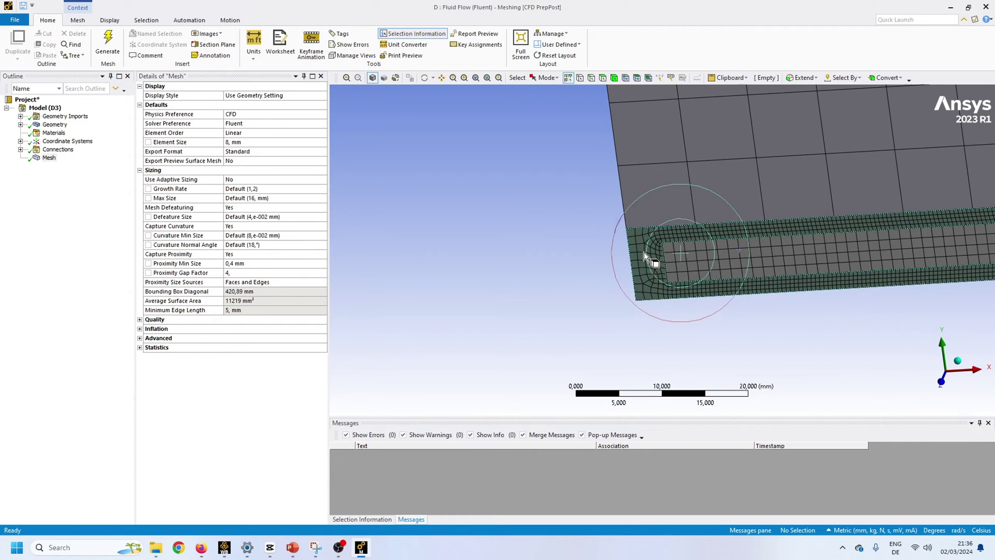
- Examine the mesh transition between the channel's fluid face and the surrounding plate wall at the front corner up close
{"action": "scroll", "coordinate": [685, 254], "scroll_direction": "up", "scroll_amount": 10}
{"action": "left_click", "coordinate": [680, 271]}
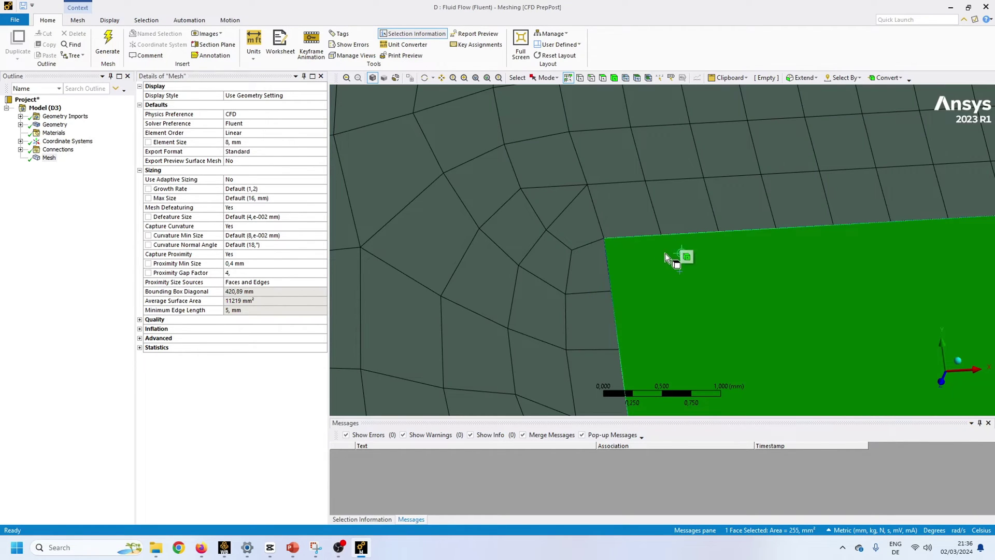
{"action": "scroll", "coordinate": [664, 253], "scroll_direction": "down", "scroll_amount": 4}
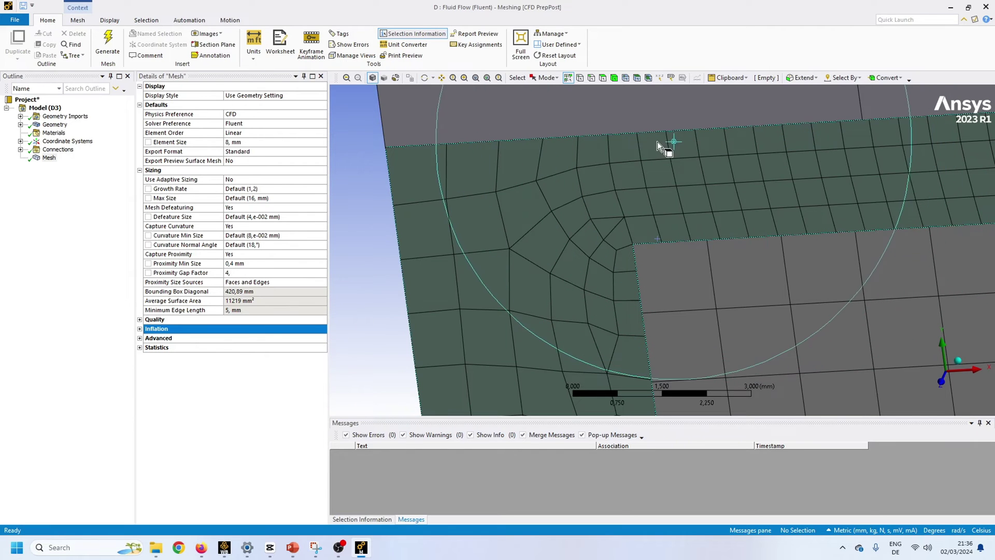
{"action": "scroll", "coordinate": [565, 263], "scroll_direction": "down", "scroll_amount": 3}
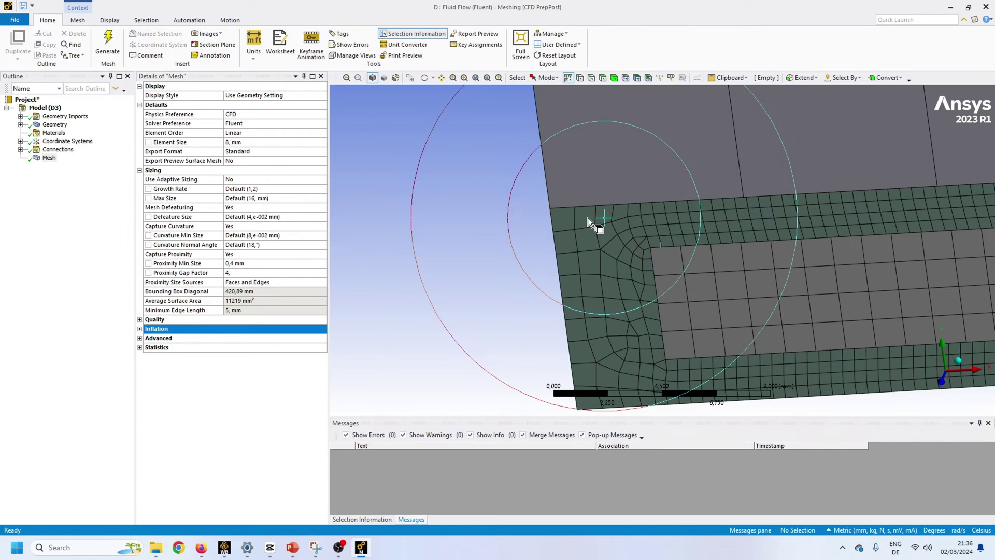
{"action": "scroll", "coordinate": [588, 218], "scroll_direction": "down", "scroll_amount": 2}
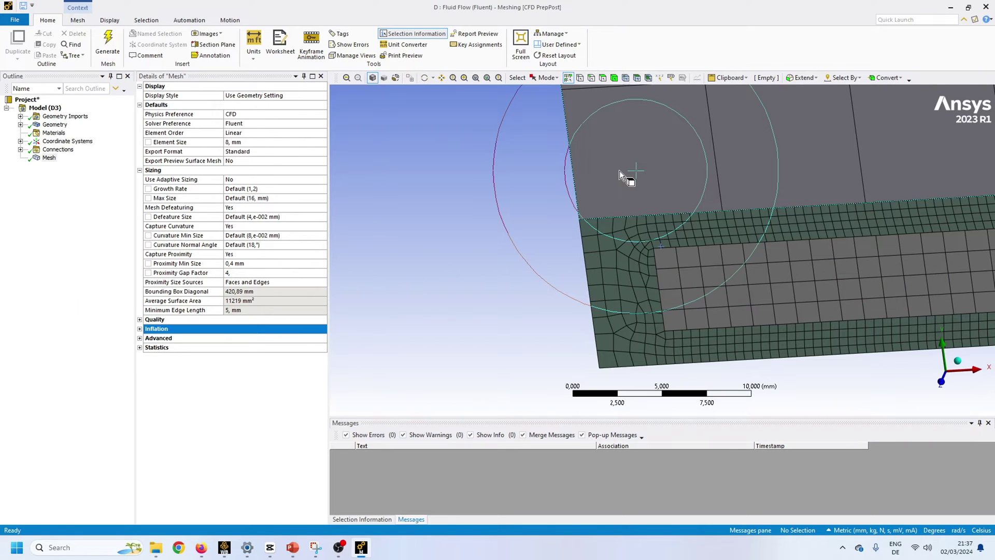
{"action": "scroll", "coordinate": [524, 296], "scroll_direction": "down", "scroll_amount": 3}
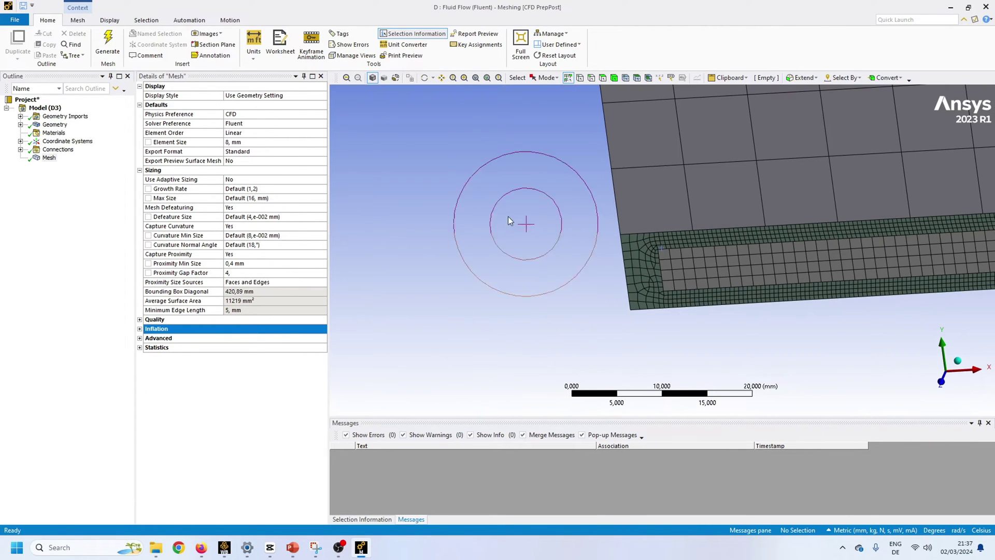
- Select the four channel fluid bodies along the plate and add a body sizing control for them
{"action": "left_click", "coordinate": [614, 77]}
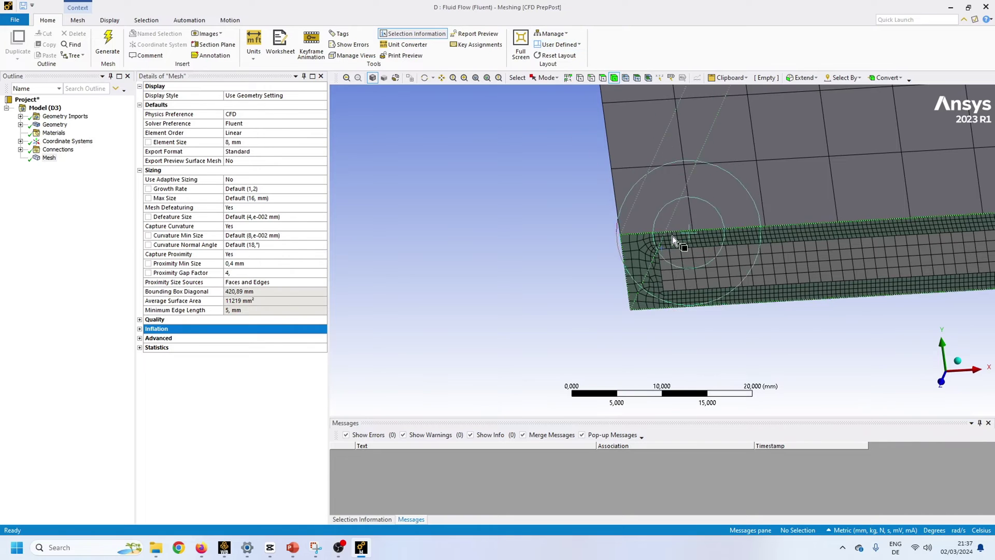
{"action": "left_click", "coordinate": [700, 268]}
{"action": "scroll", "coordinate": [700, 269], "scroll_direction": "down", "scroll_amount": 5}
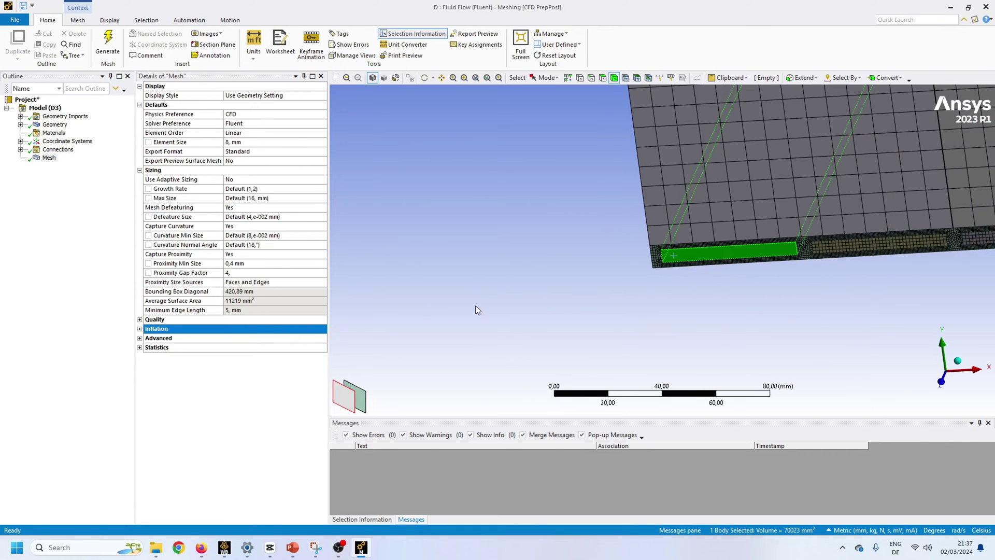
{"action": "left_click", "coordinate": [829, 249], "text": "ctrl"}
{"action": "scroll", "coordinate": [744, 288], "scroll_direction": "down", "scroll_amount": 2}
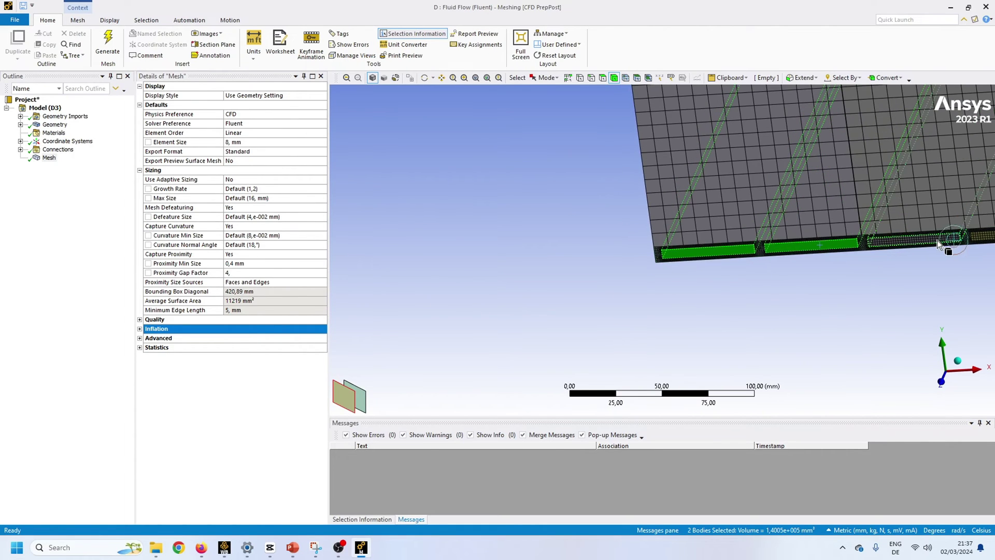
{"action": "left_click", "coordinate": [961, 243], "text": "ctrl"}
{"action": "left_click", "coordinate": [965, 240], "text": "ctrl"}
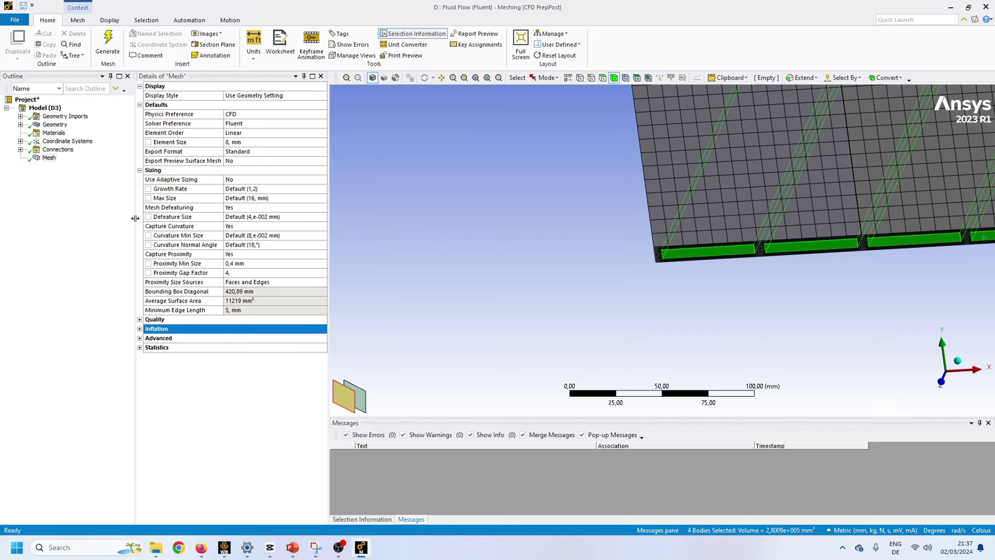
{"action": "right_click", "coordinate": [52, 160]}
{"action": "mouse_move", "coordinate": [133, 167]}
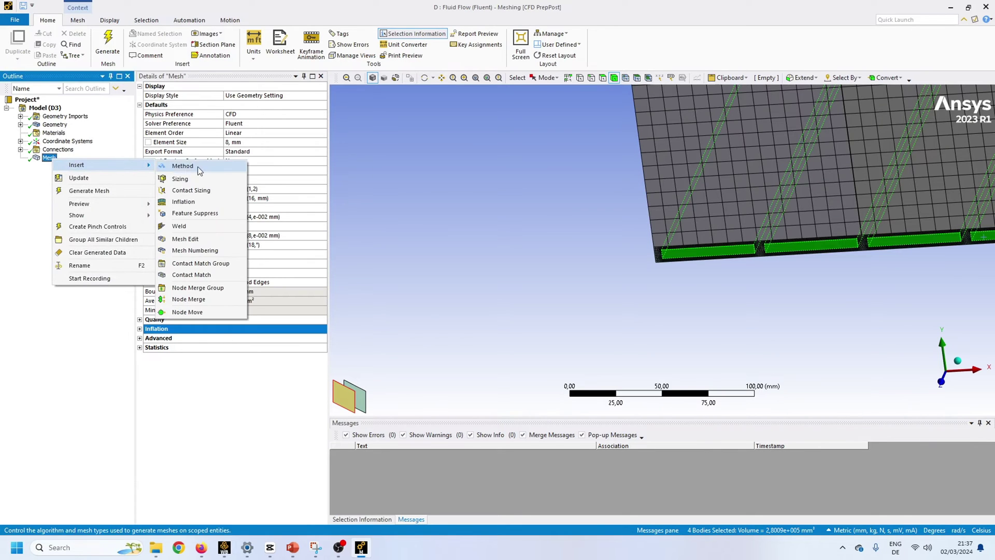
{"action": "left_click", "coordinate": [209, 179]}
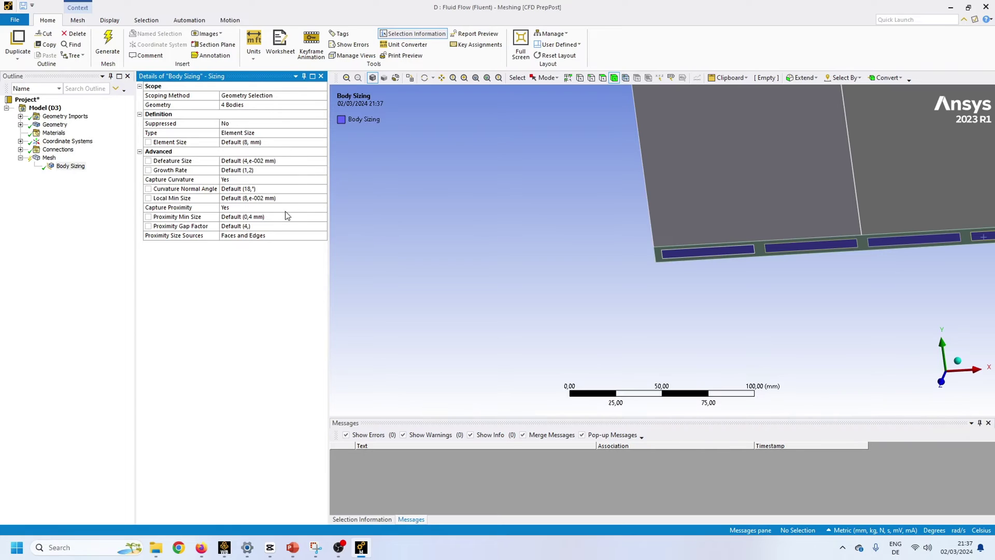
- Set the body sizing's element size to 0,3 mm and regenerate the mesh
{"action": "left_click", "coordinate": [252, 143]}
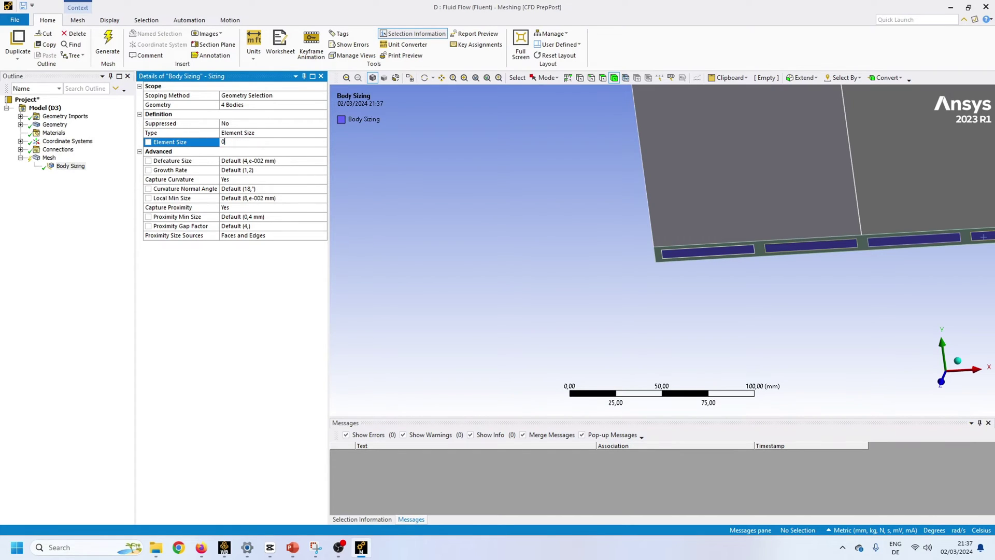
{"action": "type", "text": "0,3"}
{"action": "key", "text": "Return"}
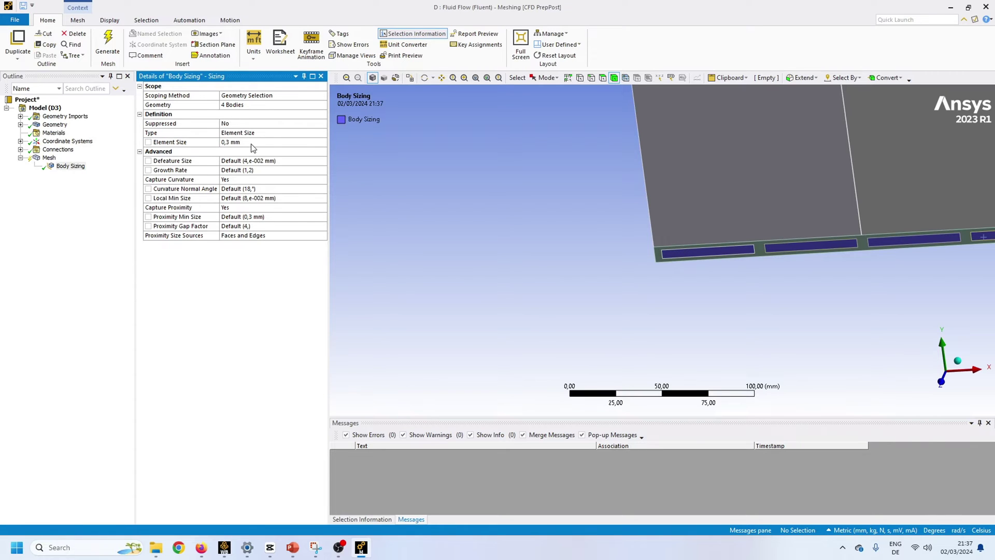
{"action": "left_click", "coordinate": [108, 44]}
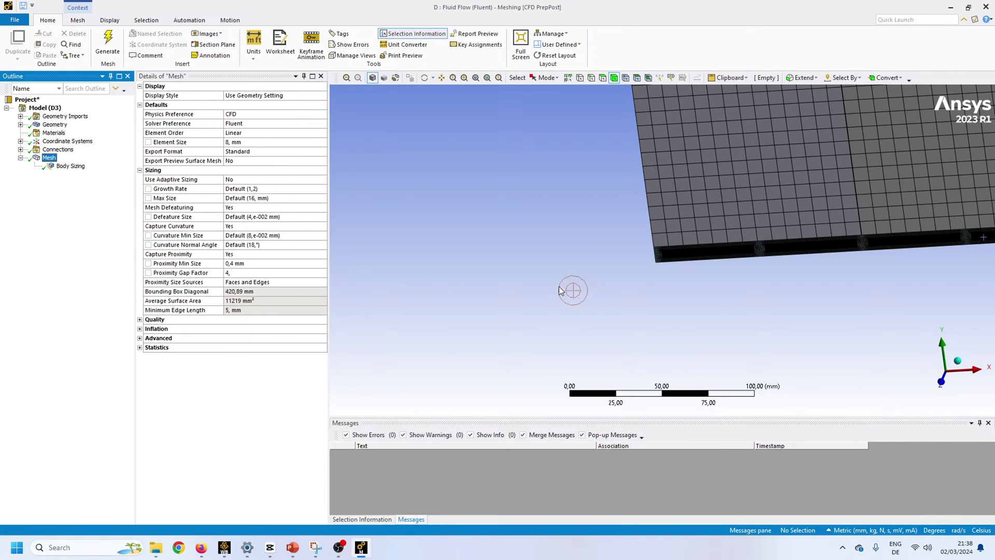
- Inspect the refined channel mesh at the front corner and hide all bodies except that channel's fluid body
{"action": "scroll", "coordinate": [648, 244], "scroll_direction": "up", "scroll_amount": 5}
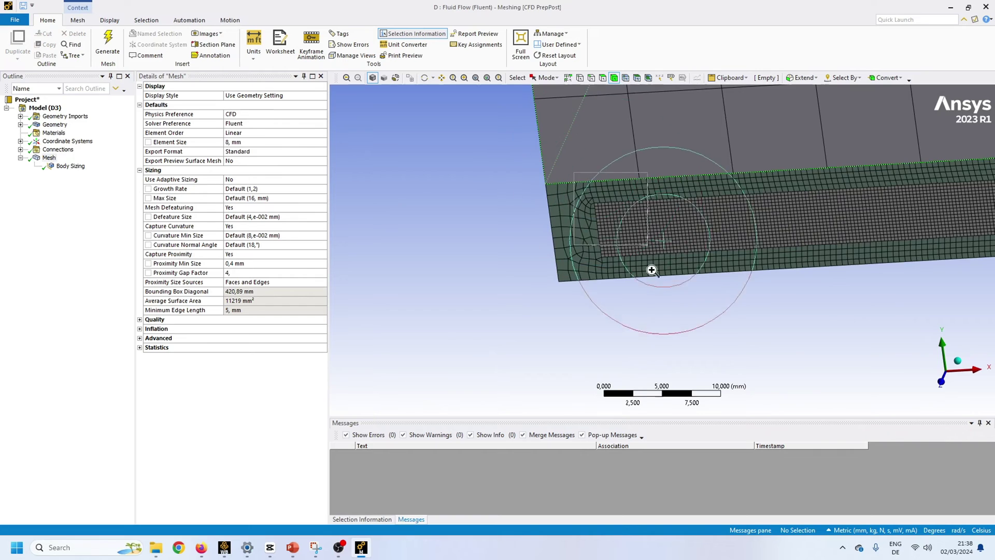
{"action": "scroll", "coordinate": [650, 269], "scroll_direction": "up", "scroll_amount": 2}
{"action": "scroll", "coordinate": [641, 272], "scroll_direction": "down", "scroll_amount": 1}
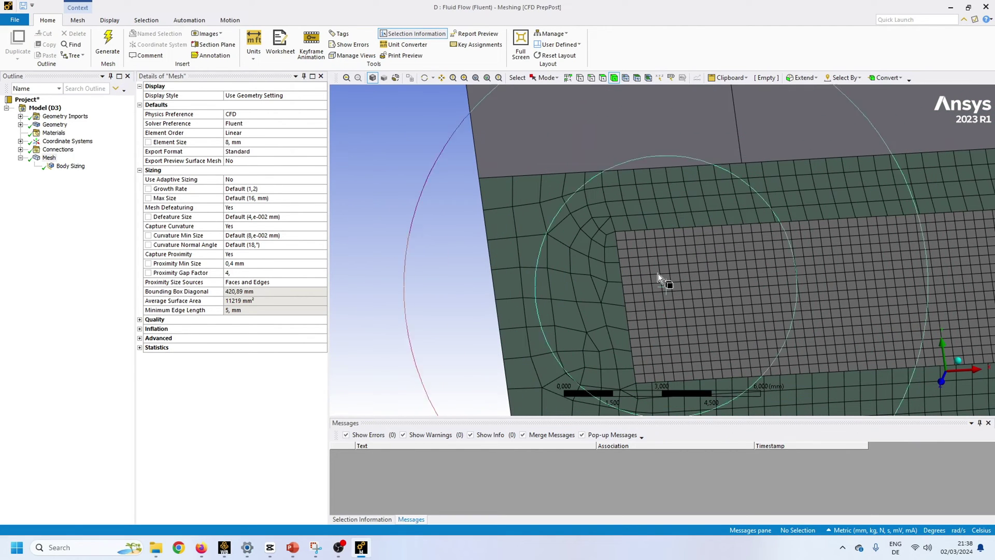
{"action": "scroll", "coordinate": [663, 285], "scroll_direction": "down", "scroll_amount": 2}
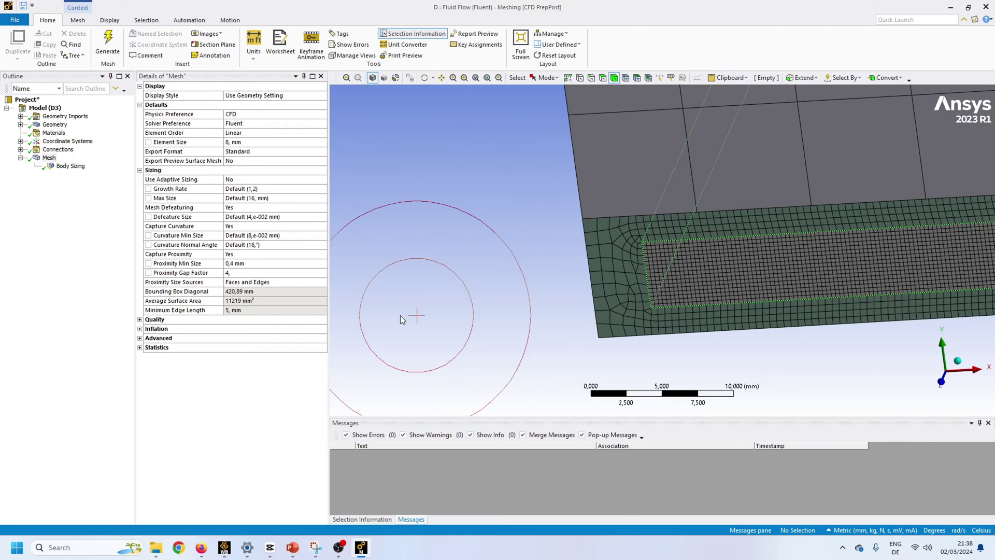
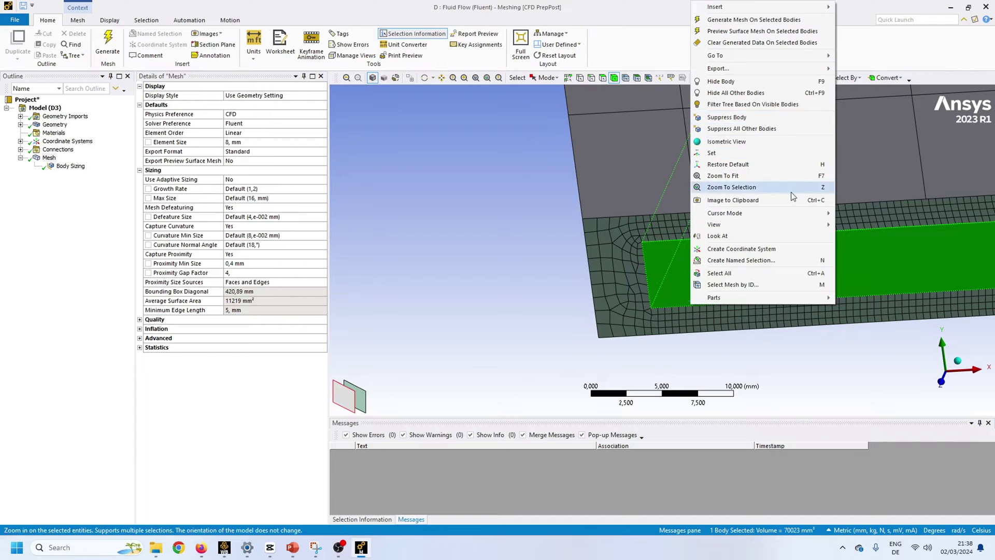
{"action": "left_click", "coordinate": [759, 95]}
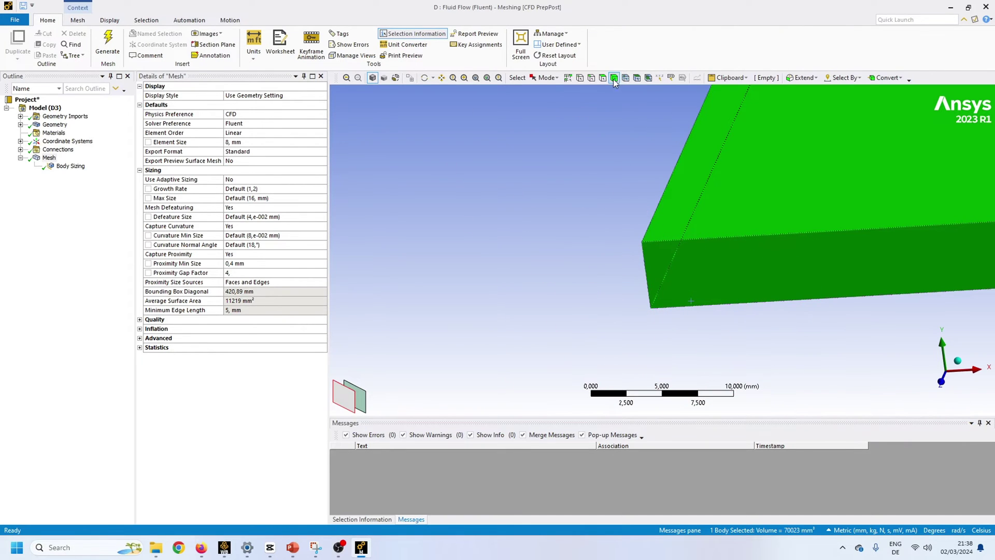
{"action": "left_click", "coordinate": [602, 78]}
{"action": "middle_click_drag", "start_coordinate": [648, 135], "coordinate": [539, 223]}
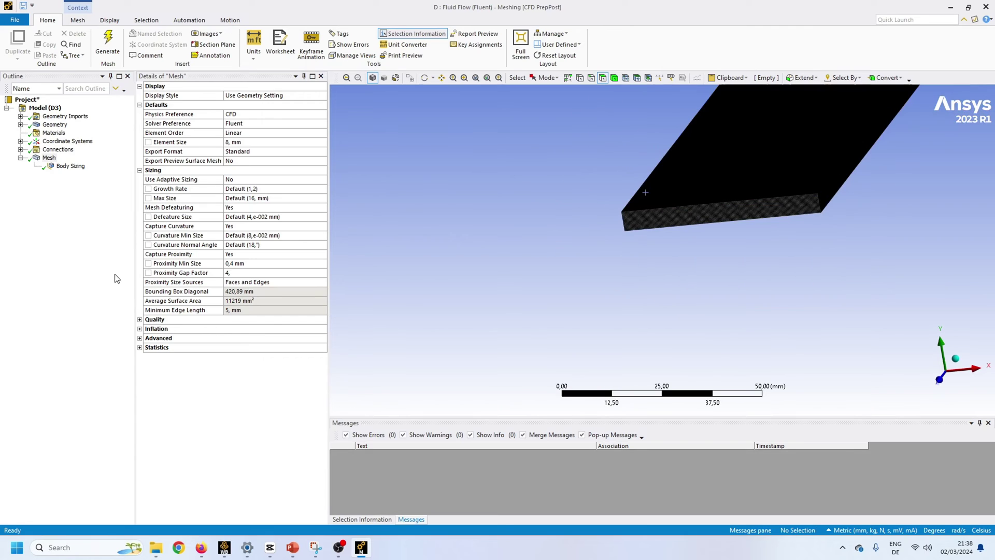
- Add an inflation control to the mesh and scope it to the isolated channel fluid body
{"action": "right_click", "coordinate": [49, 157]}
{"action": "mouse_move", "coordinate": [124, 170]}
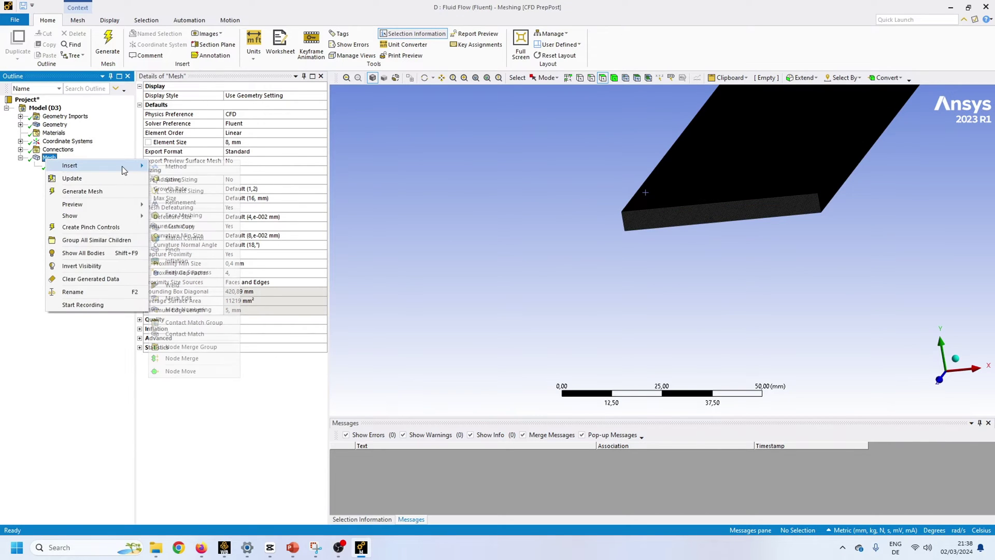
{"action": "left_click", "coordinate": [206, 260]}
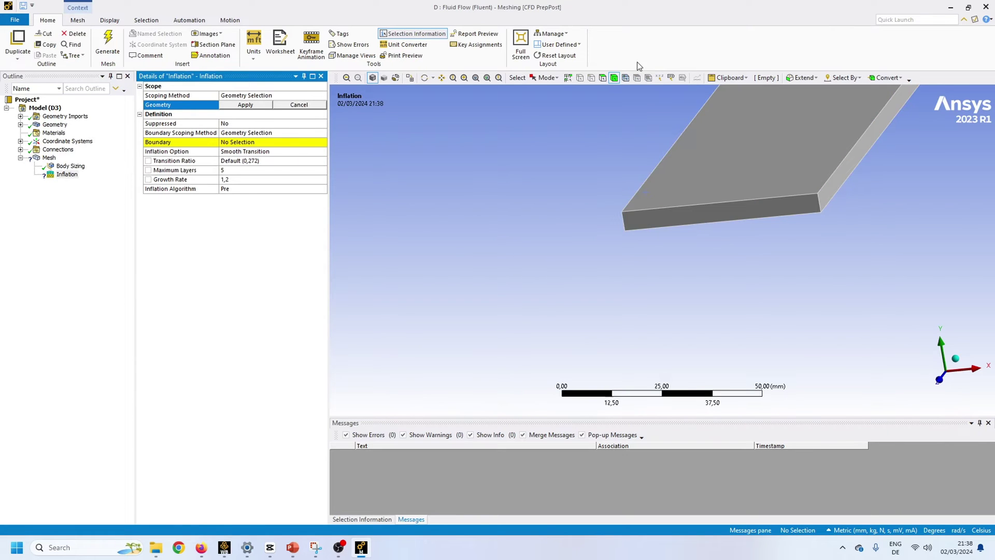
{"action": "left_click", "coordinate": [656, 179]}
{"action": "left_click", "coordinate": [246, 104]}
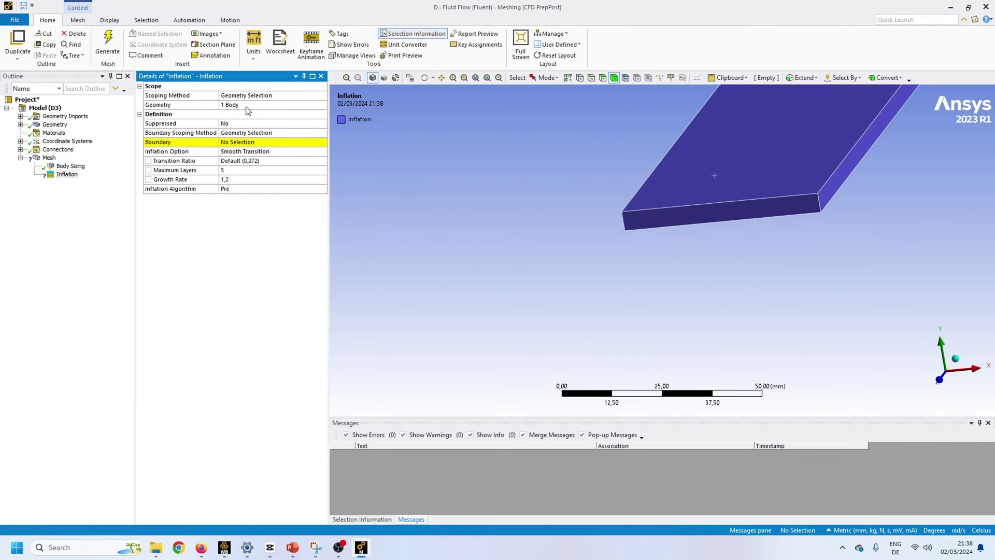
- Assign the channel body's four long wall faces as the inflation boundary, leaving out the two end faces
{"action": "left_click", "coordinate": [603, 79]}
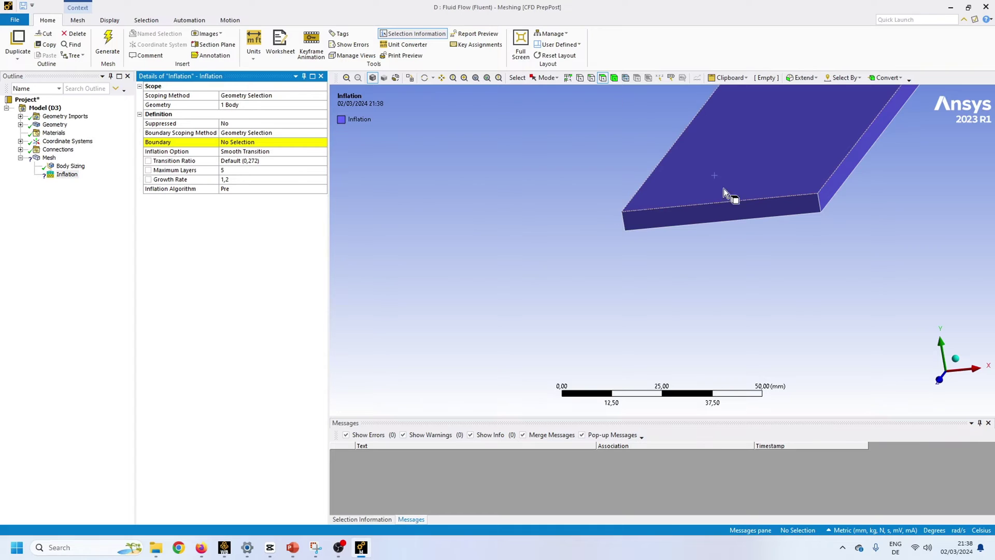
{"action": "left_click", "coordinate": [725, 190]}
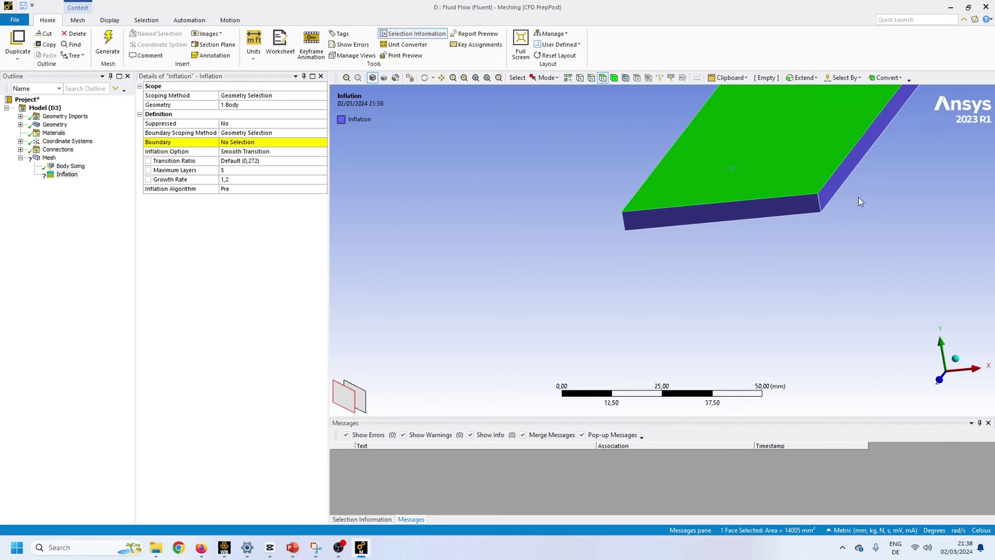
{"action": "left_click", "coordinate": [833, 188], "text": "ctrl"}
{"action": "middle_click_drag", "start_coordinate": [848, 215], "coordinate": [733, 233]}
{"action": "scroll", "coordinate": [791, 289], "scroll_direction": "down", "scroll_amount": 3}
{"action": "scroll", "coordinate": [791, 289], "scroll_direction": "down", "scroll_amount": 2}
{"action": "left_click", "coordinate": [679, 224], "text": "ctrl"}
{"action": "scroll", "coordinate": [741, 293], "scroll_direction": "up", "scroll_amount": 5}
{"action": "left_click", "coordinate": [741, 293], "text": "ctrl"}
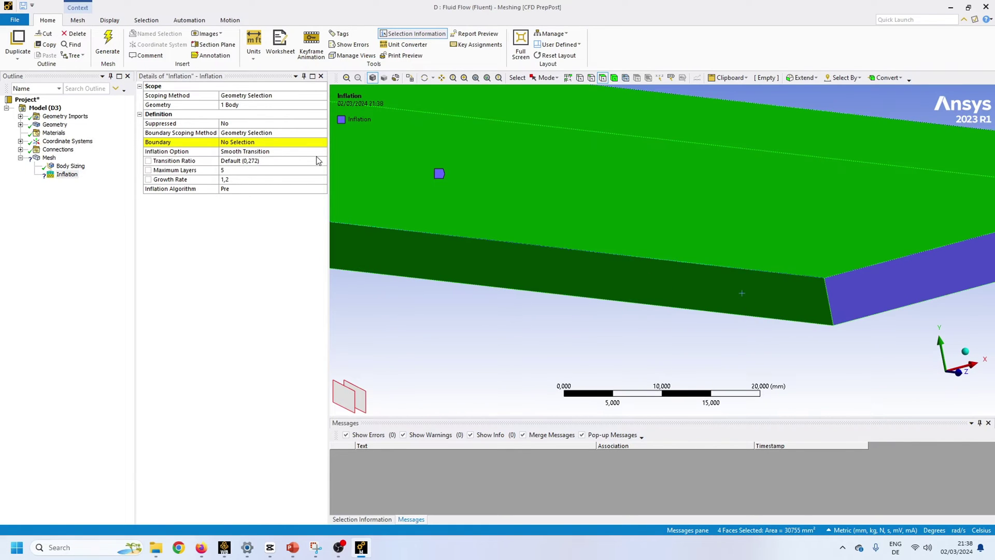
{"action": "left_click", "coordinate": [236, 142]}
{"action": "left_click", "coordinate": [234, 142]}
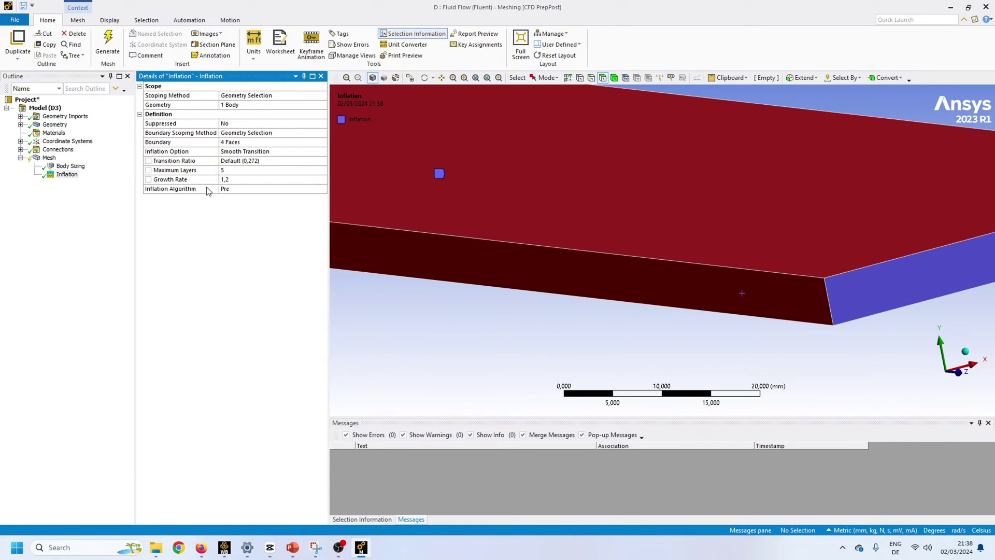
{"action": "left_click", "coordinate": [227, 171]}
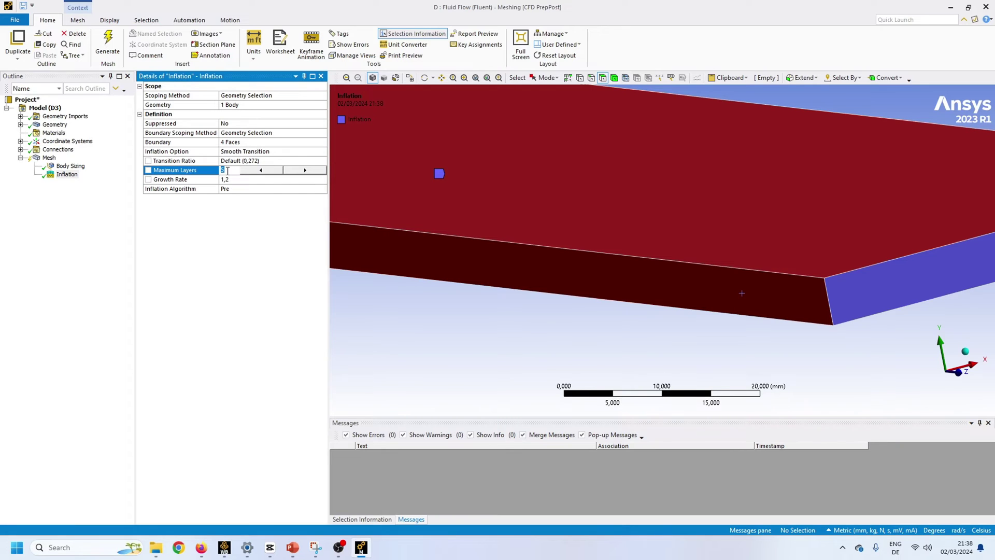
{"action": "left_click", "coordinate": [462, 356]}
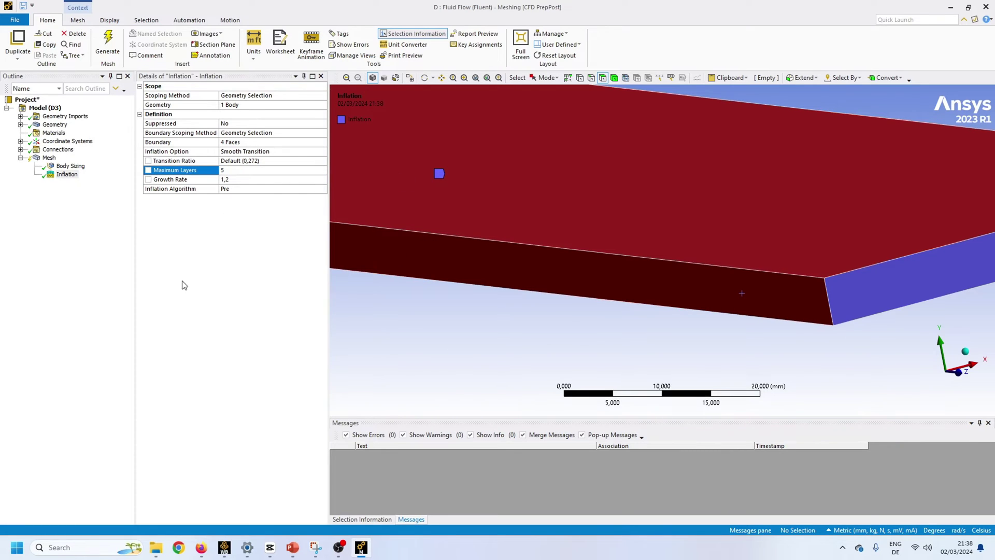
- Show all bodies again and regenerate the mesh with the inflation control applied
{"action": "right_click", "coordinate": [444, 325]}
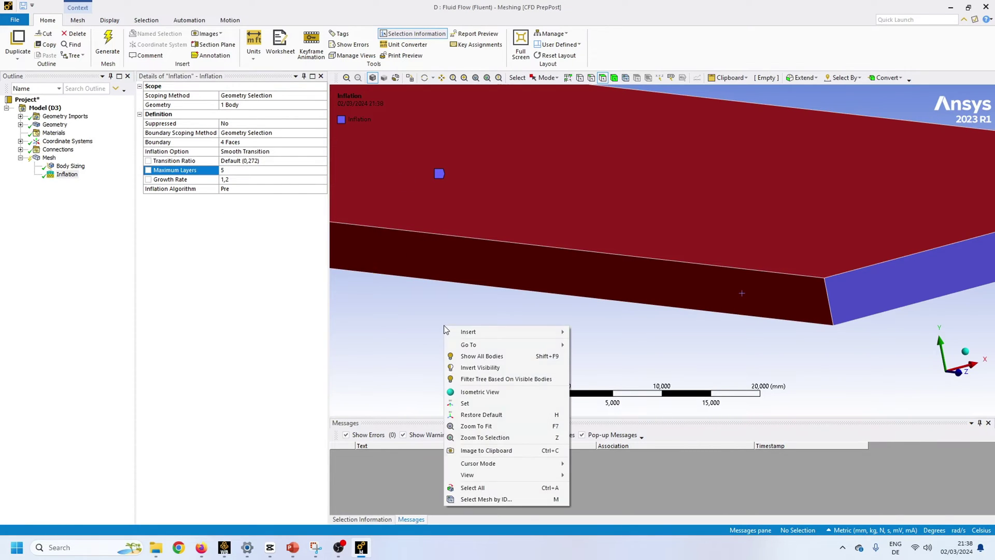
{"action": "left_click", "coordinate": [482, 355]}
{"action": "middle_click_drag", "start_coordinate": [695, 311], "coordinate": [521, 307]}
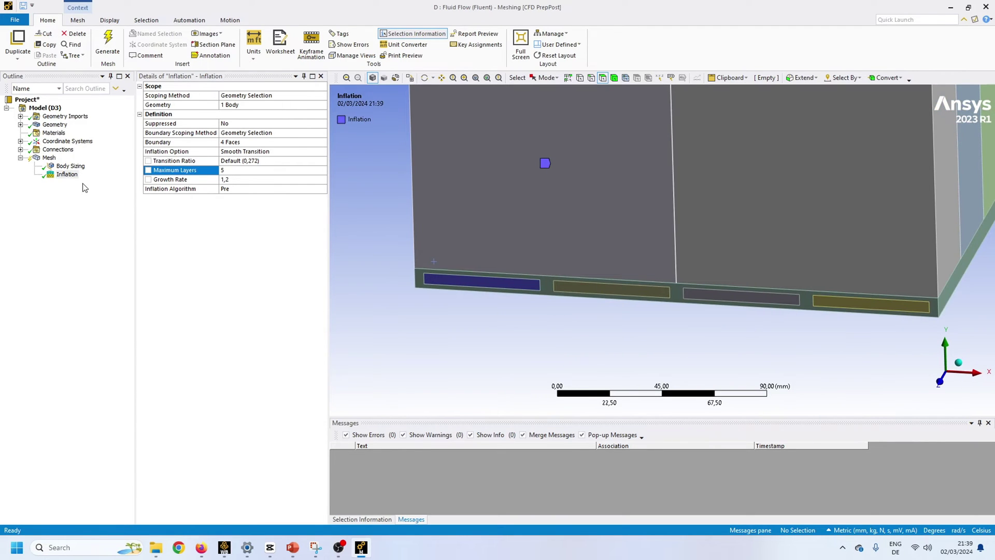
{"action": "left_click", "coordinate": [108, 47]}
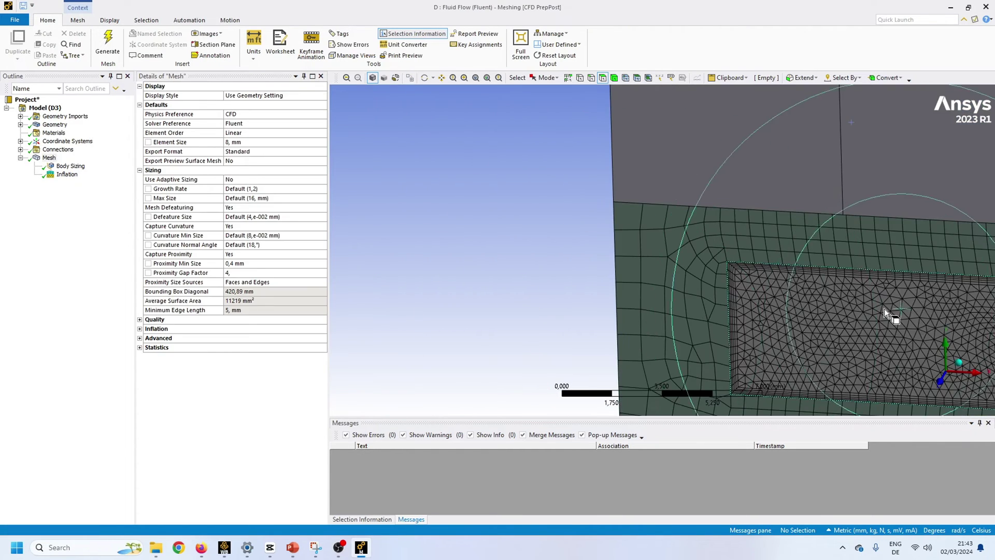
- Examine the inflation layers along the first channel's walls and compare its mesh with the neighbouring channel
{"action": "scroll", "coordinate": [696, 291], "scroll_direction": "up", "scroll_amount": 5}
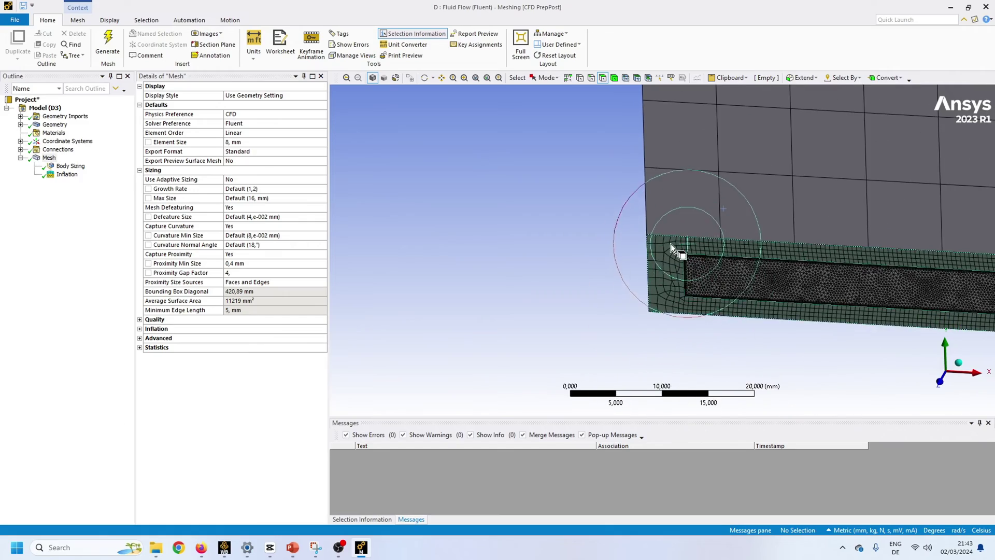
{"action": "scroll", "coordinate": [663, 280], "scroll_direction": "up", "scroll_amount": 3}
{"action": "scroll", "coordinate": [527, 297], "scroll_direction": "down", "scroll_amount": 4}
{"action": "scroll", "coordinate": [498, 314], "scroll_direction": "up", "scroll_amount": 2}
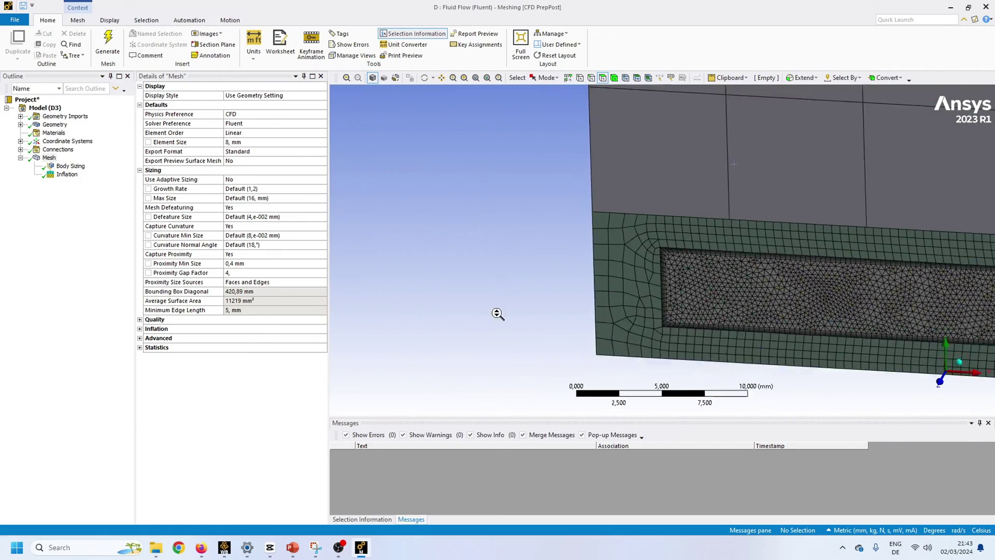
{"action": "middle_click_drag", "start_coordinate": [498, 314], "coordinate": [642, 287]}
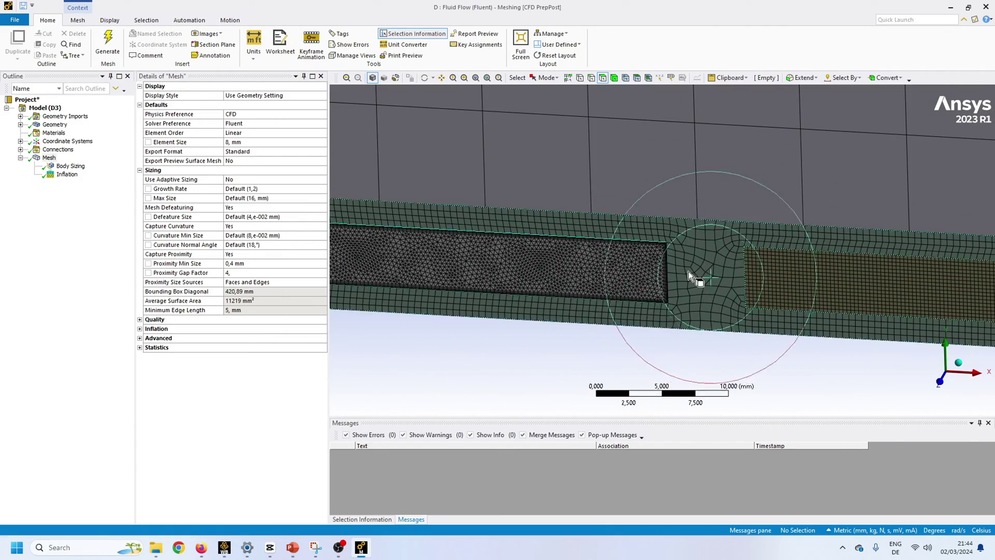
- Examine the inflation layers at the first channel's corners and the mesh transition to the surrounding plate and block
{"action": "right_click_drag", "start_coordinate": [636, 226], "coordinate": [668, 264]}
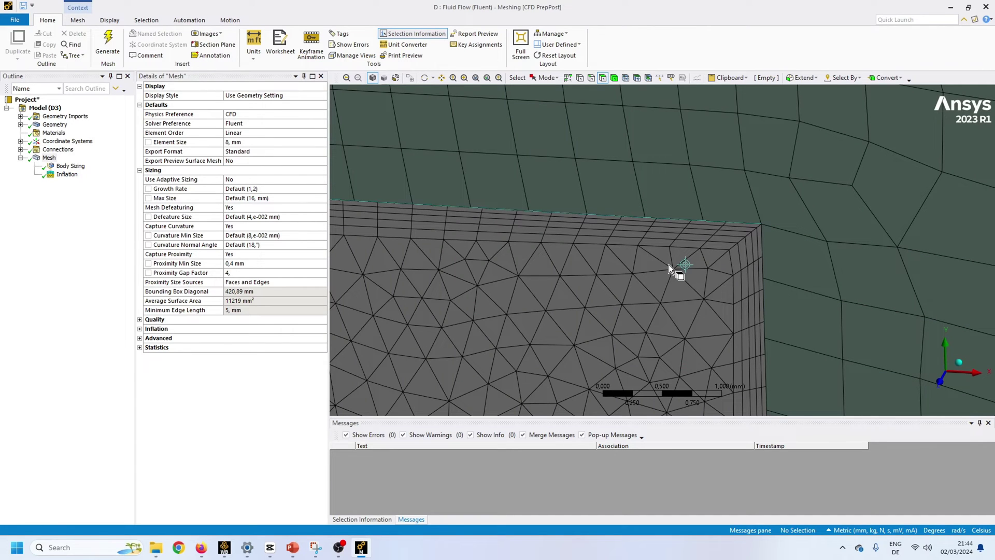
{"action": "scroll", "coordinate": [667, 263], "scroll_direction": "down", "scroll_amount": 1}
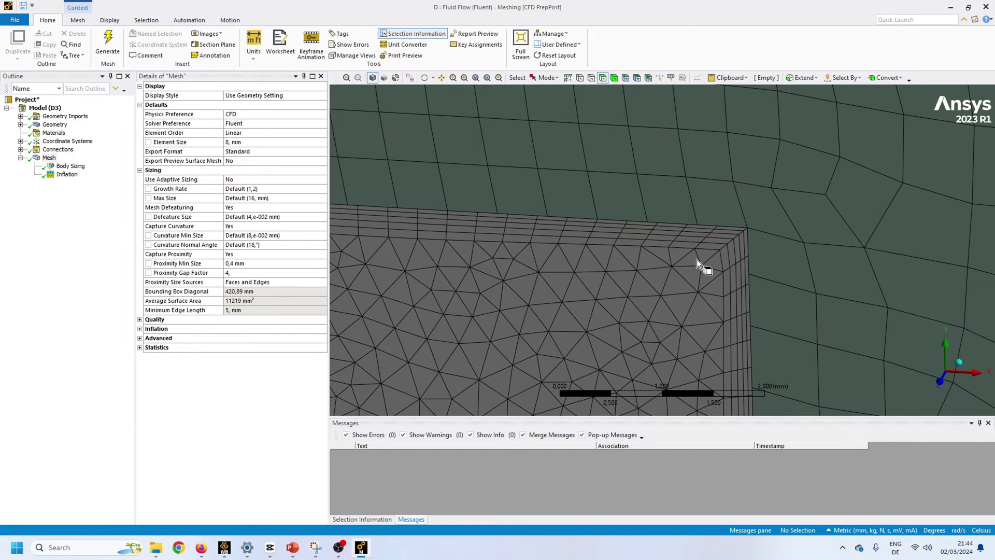
{"action": "scroll", "coordinate": [696, 259], "scroll_direction": "down", "scroll_amount": 10}
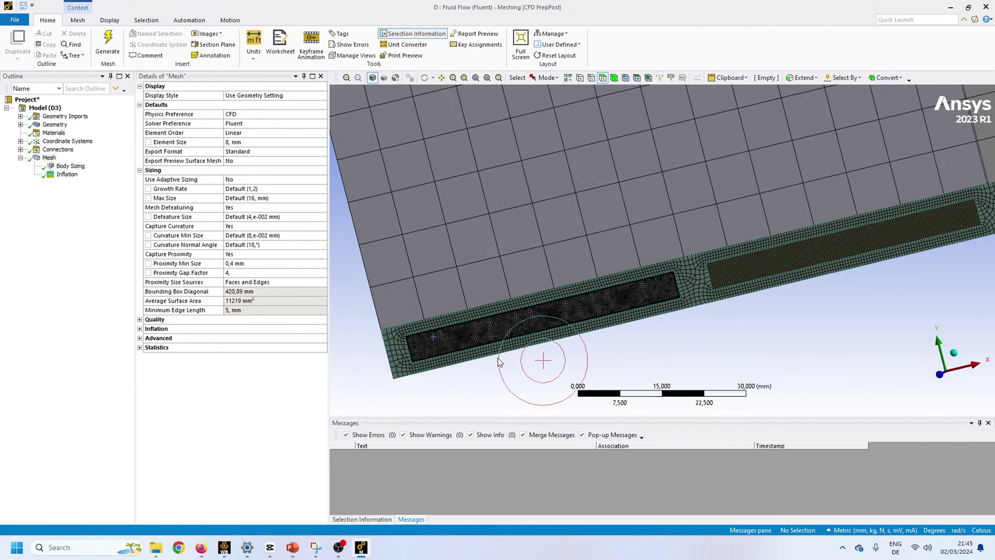
{"action": "left_click", "coordinate": [393, 295]}
{"action": "left_click", "coordinate": [418, 282], "text": "ctrl"}
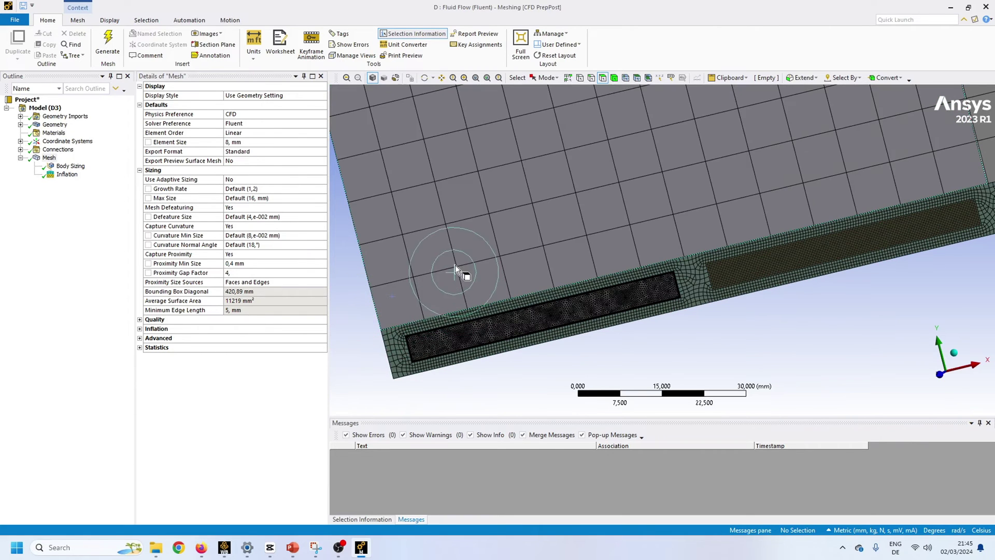
{"action": "right_click_drag", "start_coordinate": [363, 307], "coordinate": [474, 342]}
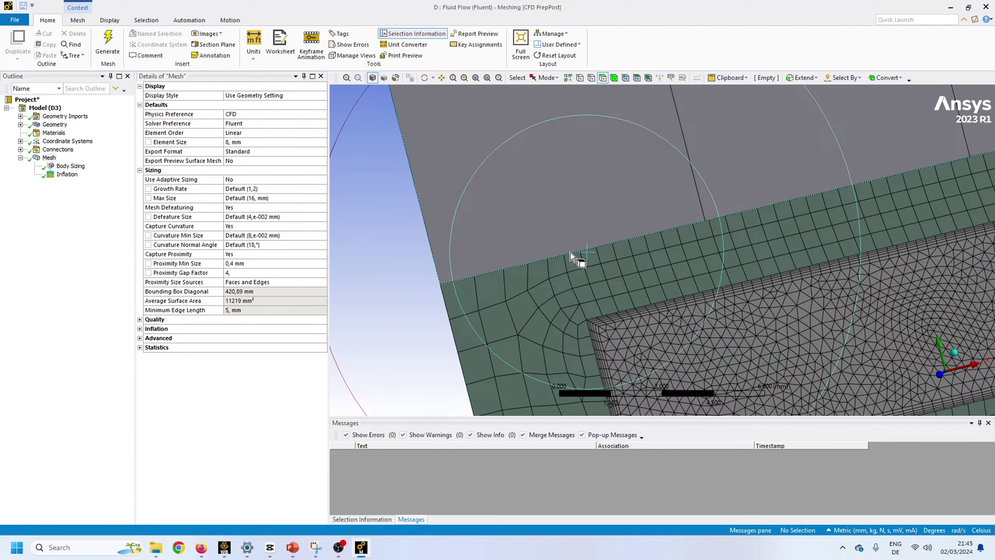
{"action": "scroll", "coordinate": [555, 254], "scroll_direction": "down", "scroll_amount": 5}
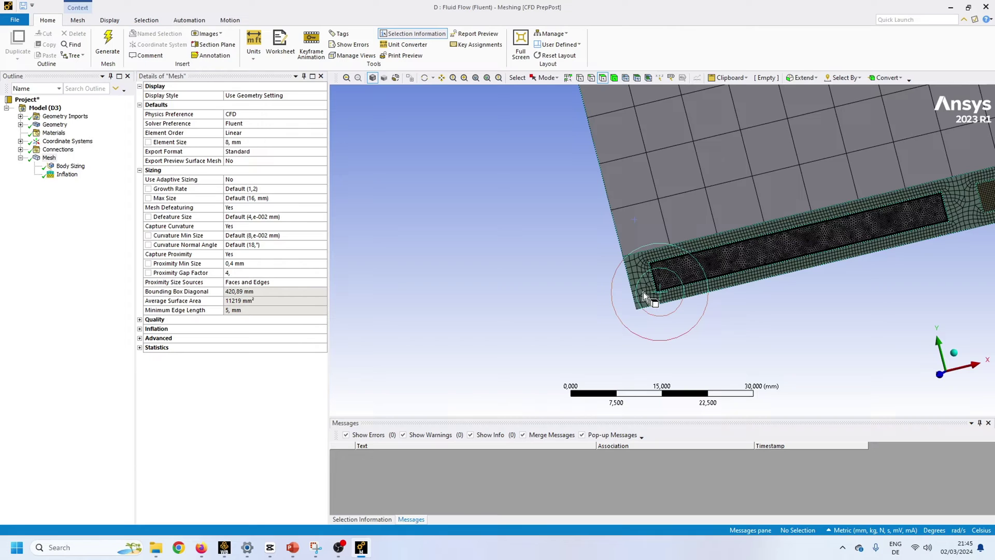
{"action": "scroll", "coordinate": [539, 346], "scroll_direction": "down", "scroll_amount": 1}
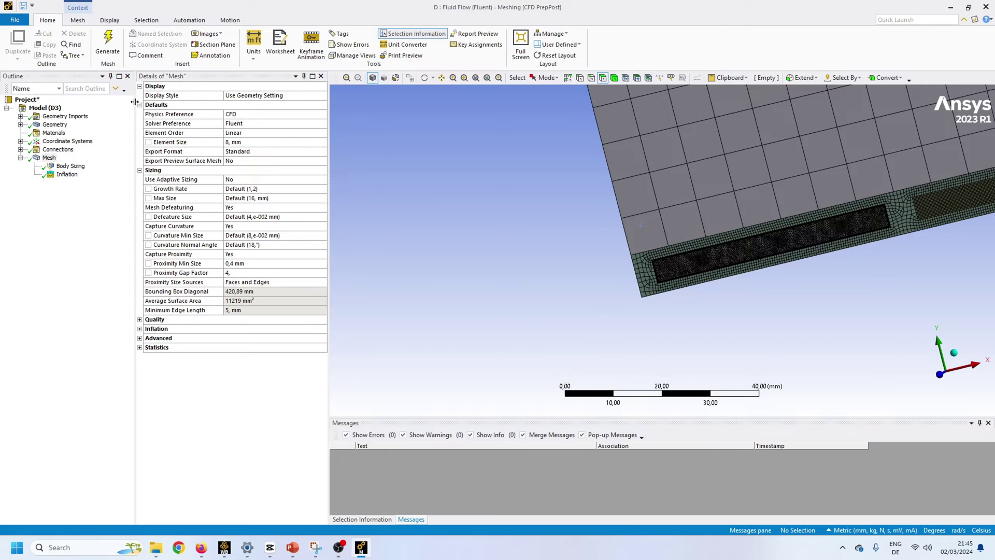
- List the model's contact regions and inspect the contact and target bodies of the first one
{"action": "left_click", "coordinate": [20, 150]}
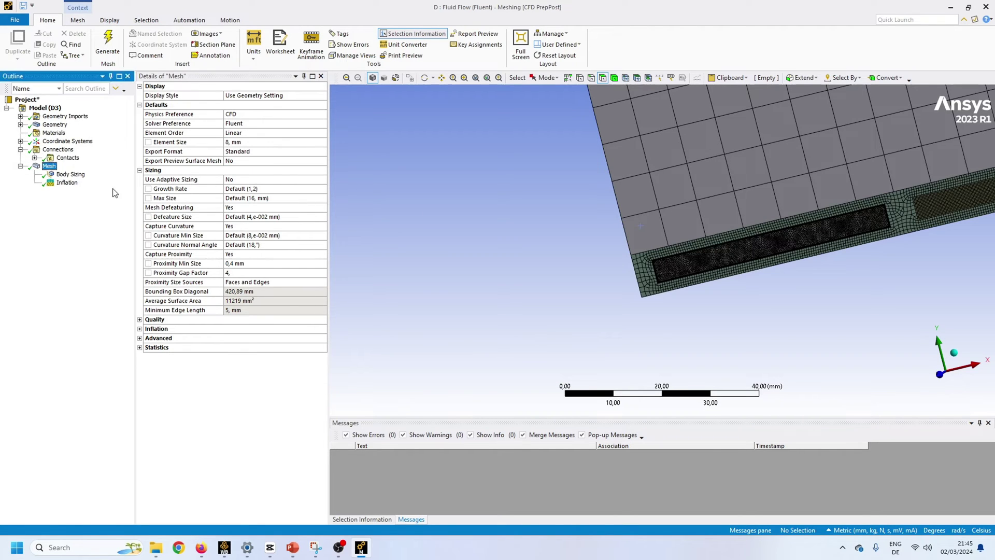
{"action": "scroll", "coordinate": [492, 250], "scroll_direction": "down", "scroll_amount": 4}
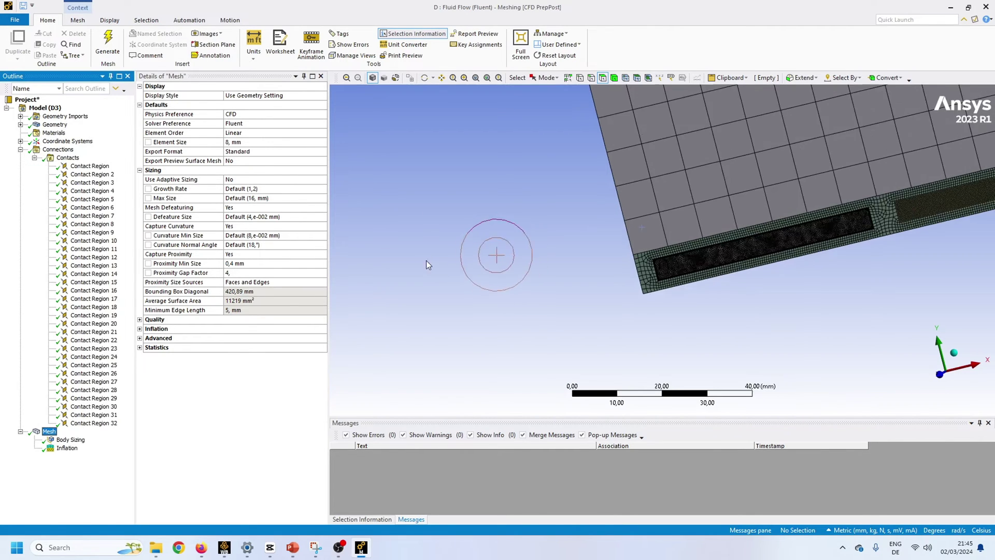
{"action": "scroll", "coordinate": [484, 276], "scroll_direction": "up", "scroll_amount": 3}
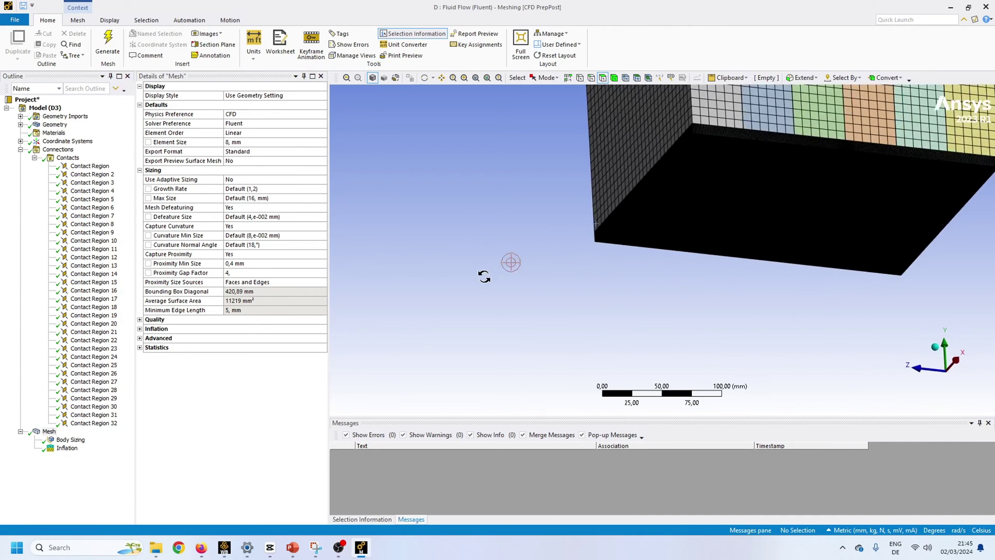
{"action": "left_click", "coordinate": [99, 167]}
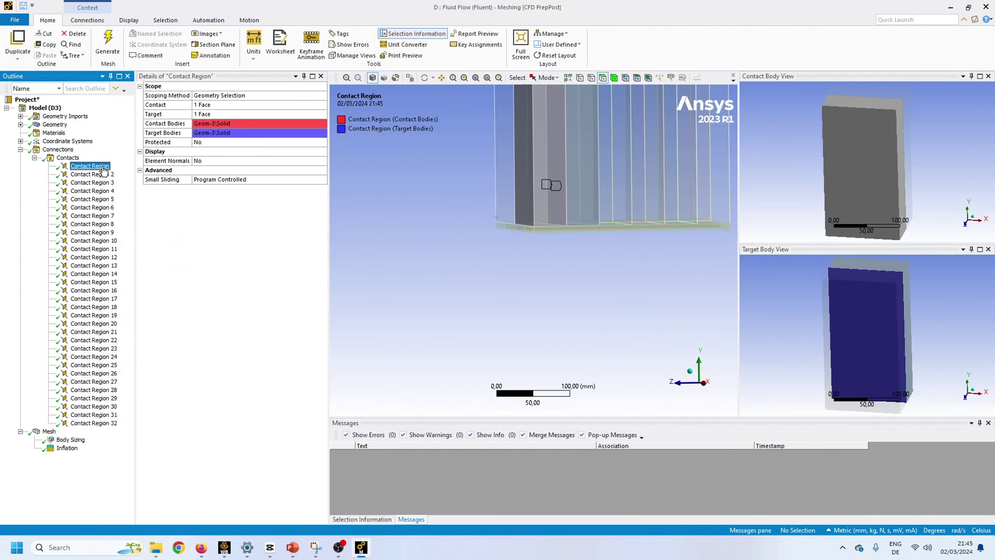
{"action": "middle_click_drag", "start_coordinate": [881, 321], "coordinate": [887, 325]}
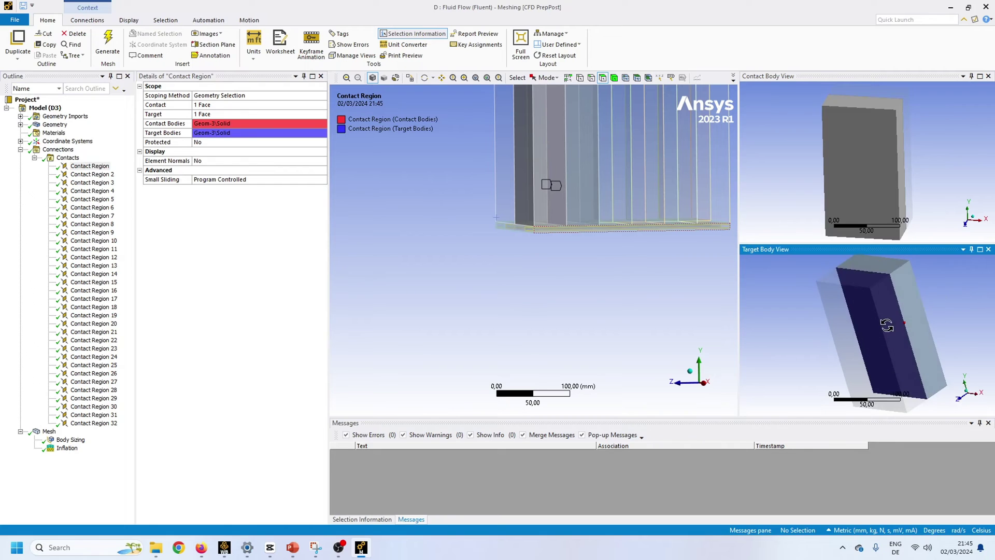
{"action": "scroll", "coordinate": [543, 318], "scroll_direction": "down", "scroll_amount": 3}
{"action": "mouse_move", "coordinate": [539, 234]}
{"action": "middle_mouse_down"}
{"action": "mouse_move", "coordinate": [604, 204]}
{"action": "mouse_move", "coordinate": [638, 235]}
{"action": "mouse_move", "coordinate": [519, 216]}
{"action": "mouse_move", "coordinate": [566, 231]}
{"action": "mouse_move", "coordinate": [523, 243]}
{"action": "middle_mouse_up"}
- Step through Contact Regions 2 to 14, checking which bodies and faces each one pairs
{"action": "left_click", "coordinate": [94, 173]}
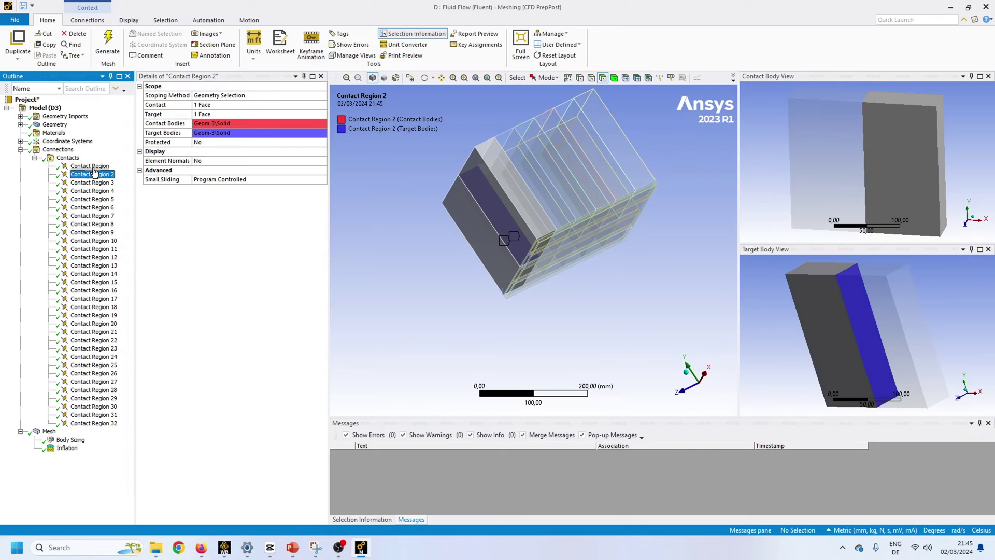
{"action": "key", "text": "Down"}
{"action": "key", "text": "Down"}
{"action": "key", "text": "Down"}
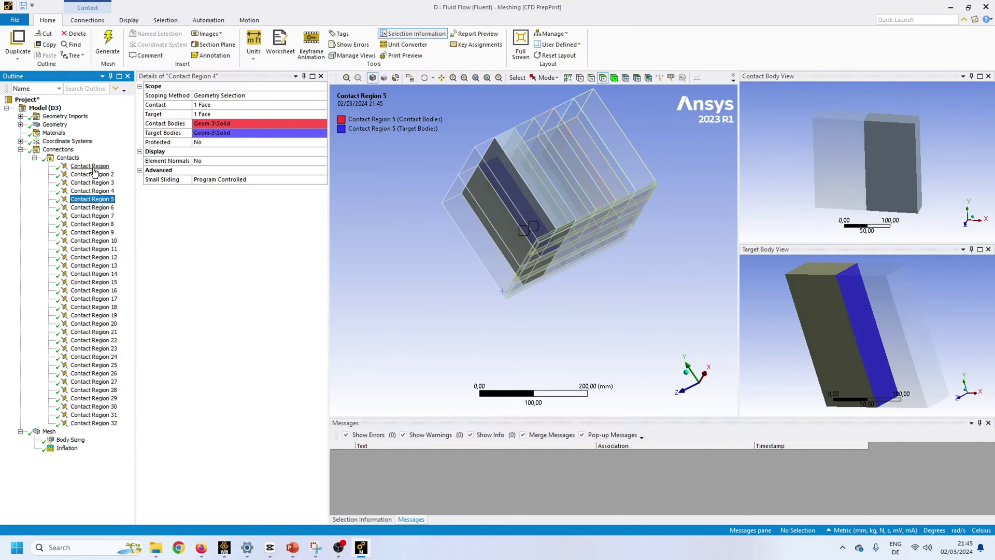
{"action": "key", "text": "Down"}
{"action": "key", "text": "Down"}
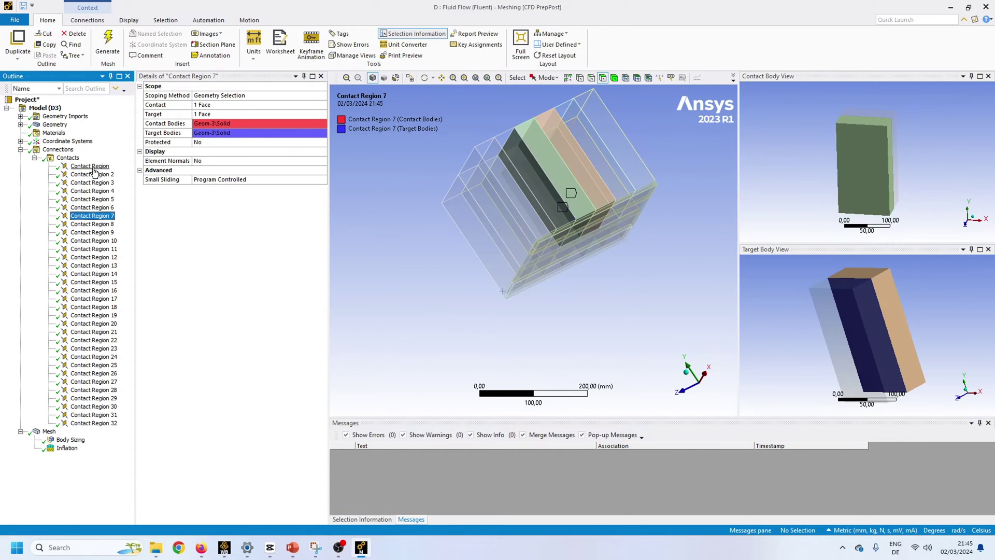
{"action": "left_click", "coordinate": [93, 232]}
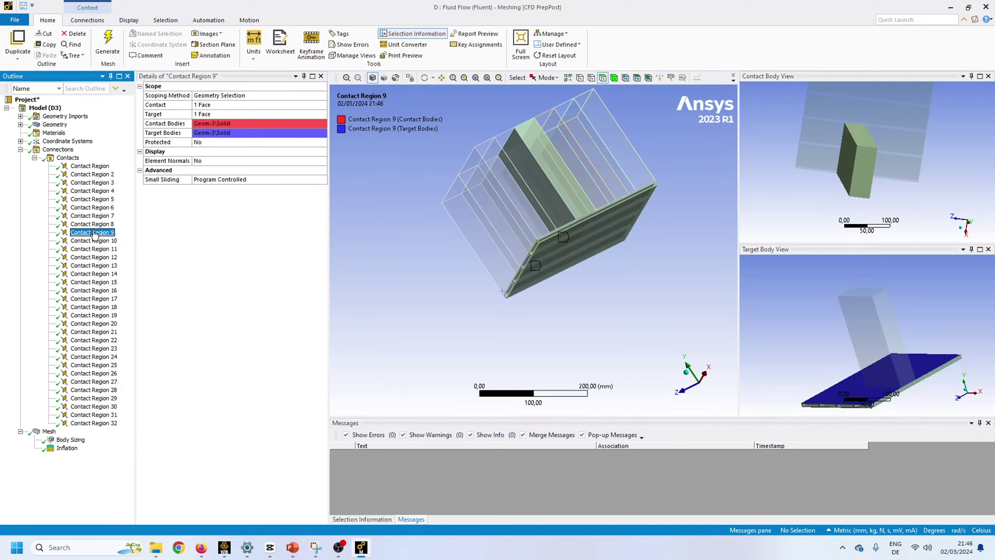
{"action": "key", "text": "Down"}
{"action": "key", "text": "Down"}
{"action": "key", "text": "Down"}
{"action": "key", "text": "Down"}
{"action": "key", "text": "Down"}
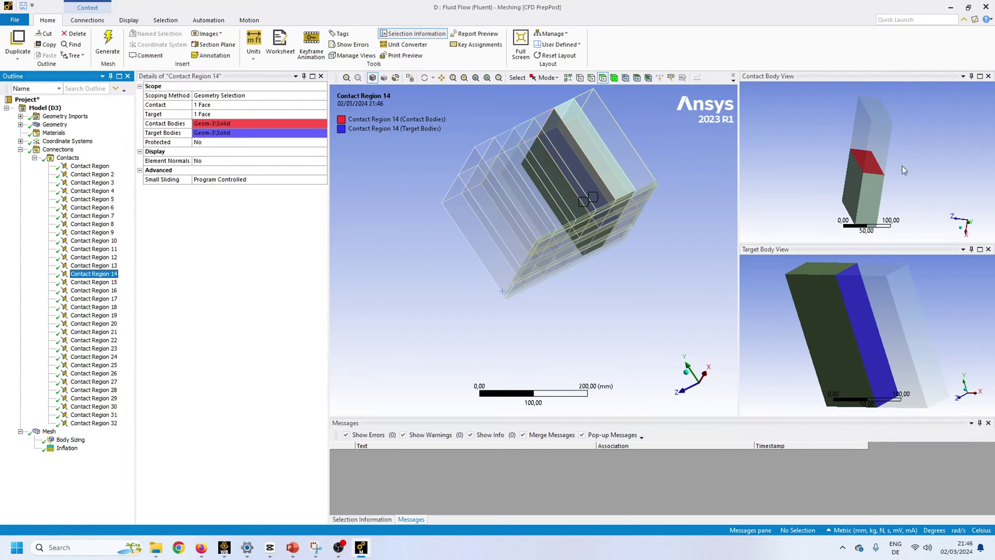
- Inspect Contact Region 14's contact face up close where the neighbouring blocks meet
{"action": "middle_click_drag", "start_coordinate": [902, 170], "coordinate": [865, 192]}
{"action": "middle_click_drag", "start_coordinate": [642, 217], "coordinate": [519, 311]}
{"action": "scroll", "coordinate": [500, 171], "scroll_direction": "up", "scroll_amount": 10}
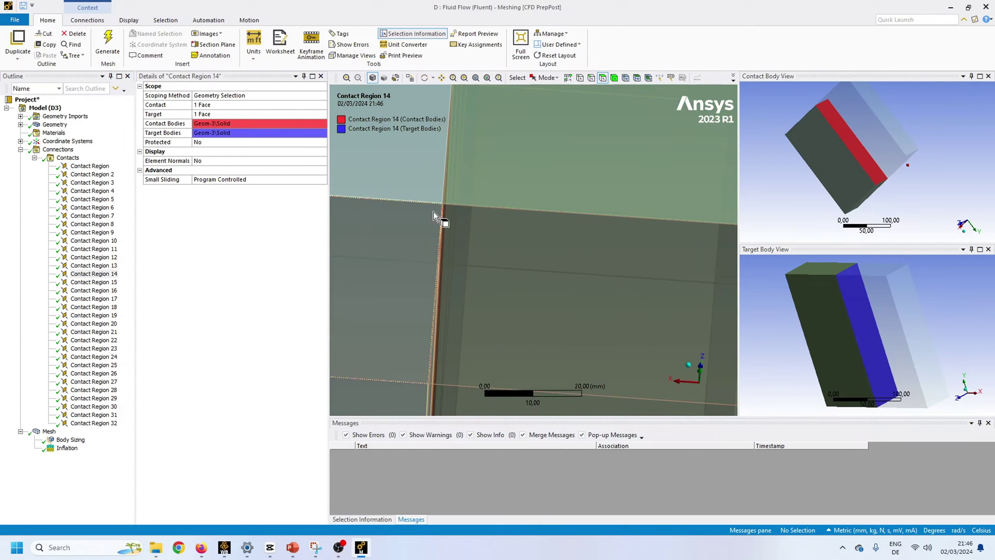
{"action": "scroll", "coordinate": [440, 207], "scroll_direction": "up", "scroll_amount": 5}
{"action": "scroll", "coordinate": [446, 264], "scroll_direction": "up", "scroll_amount": 5}
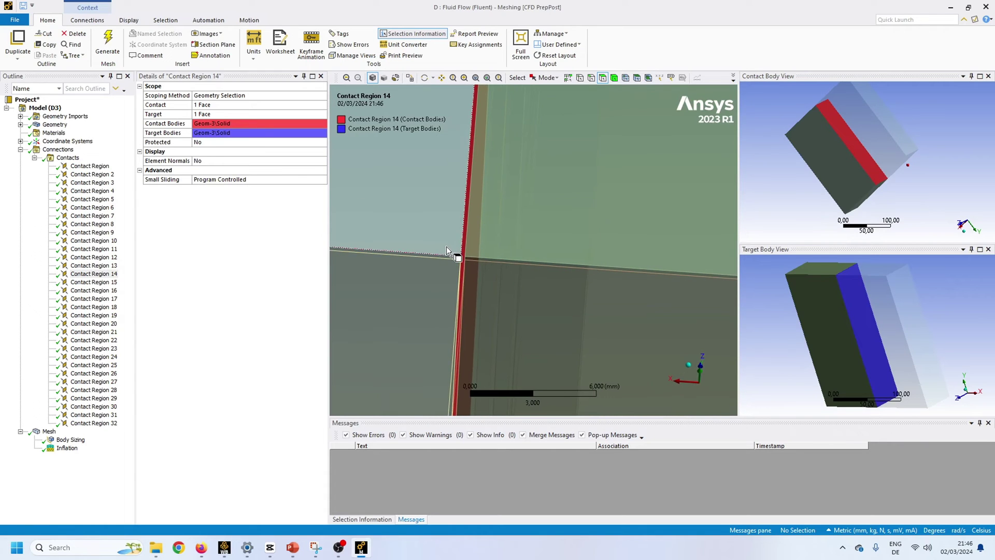
{"action": "scroll", "coordinate": [383, 316], "scroll_direction": "up", "scroll_amount": 2}
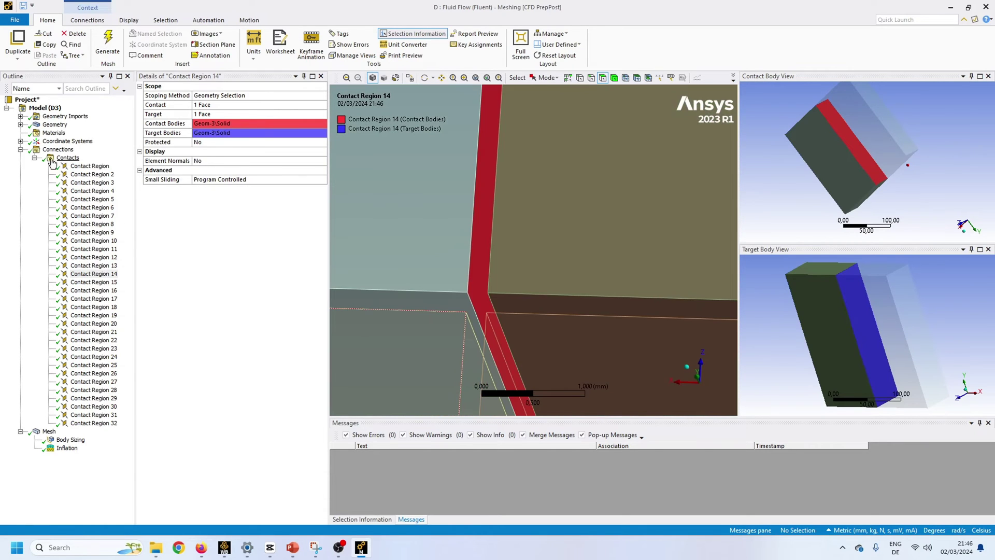
- Review the Contacts group's auto-detection tolerance against the spacing between the blocks
{"action": "left_click", "coordinate": [69, 157]}
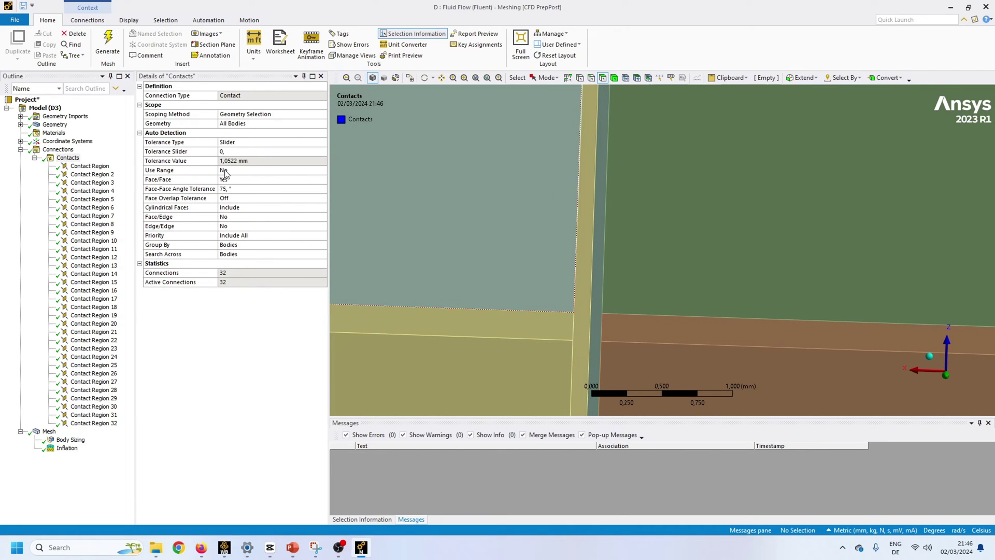
{"action": "left_click", "coordinate": [231, 151]}
{"action": "middle_click_drag", "start_coordinate": [637, 280], "coordinate": [576, 300]}
{"action": "scroll", "coordinate": [628, 283], "scroll_direction": "down", "scroll_amount": 10}
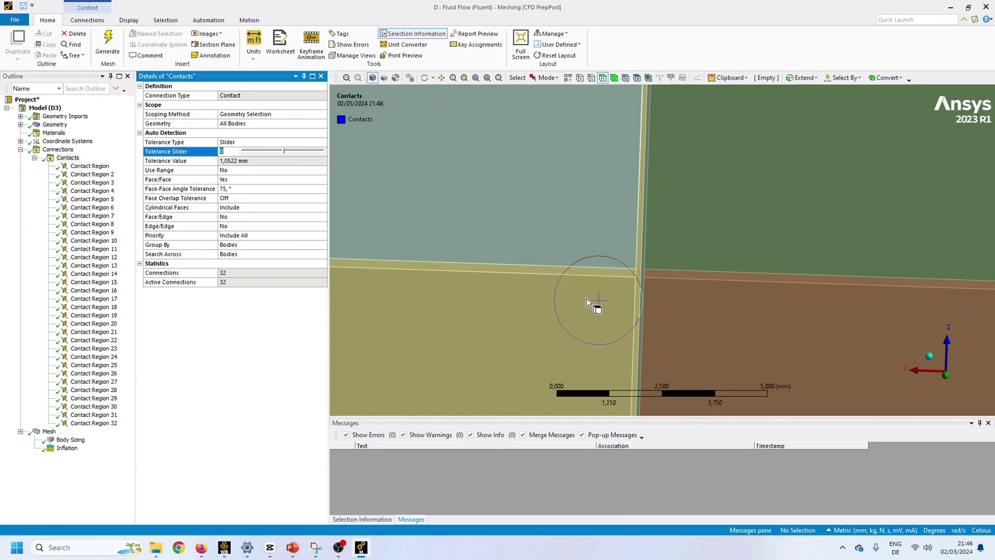
{"action": "scroll", "coordinate": [628, 282], "scroll_direction": "down", "scroll_amount": 3}
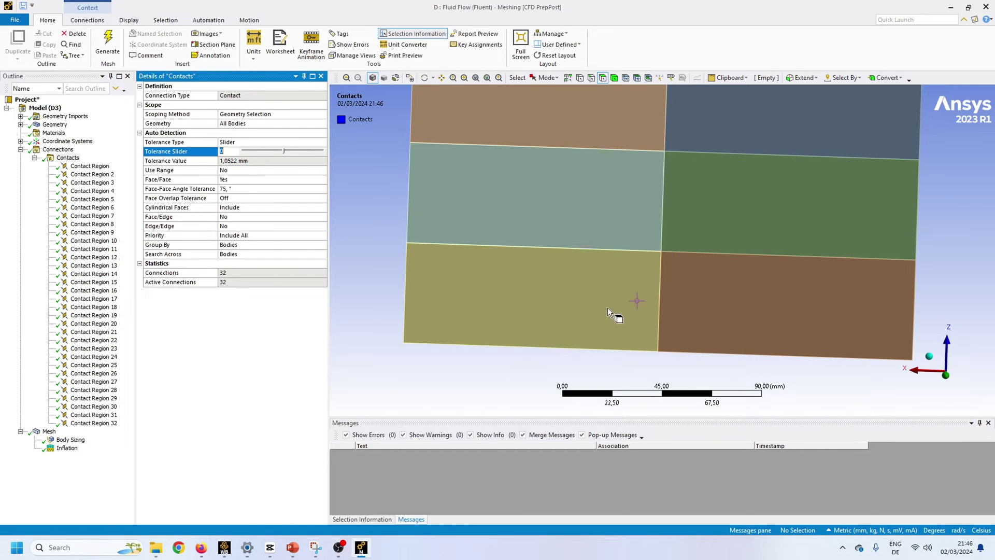
{"action": "middle_click_drag", "start_coordinate": [540, 347], "coordinate": [386, 267]}
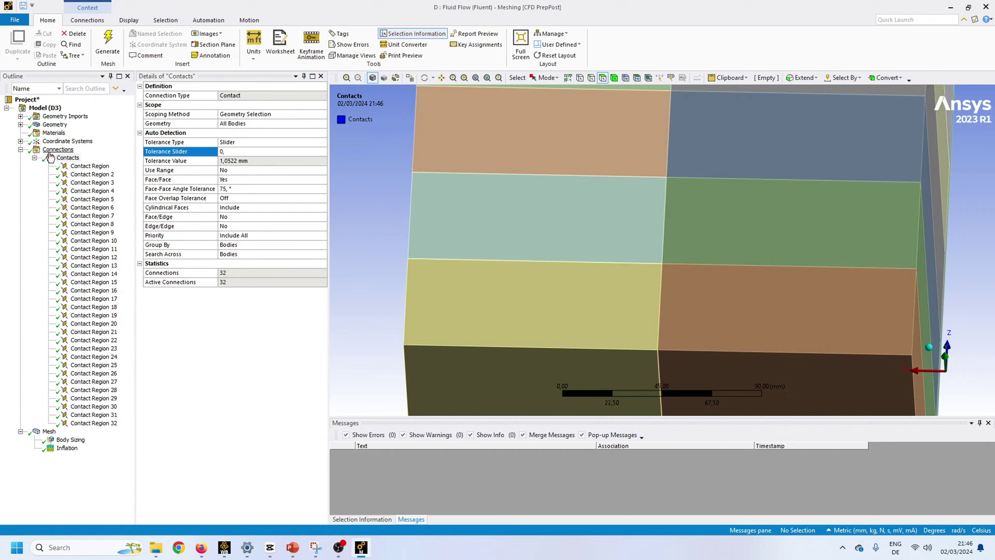
- Collapse the contacts list, show the mesh statistics and examine the mesh where the blocks meet the plate
{"action": "left_click", "coordinate": [34, 158]}
{"action": "left_click", "coordinate": [49, 167]}
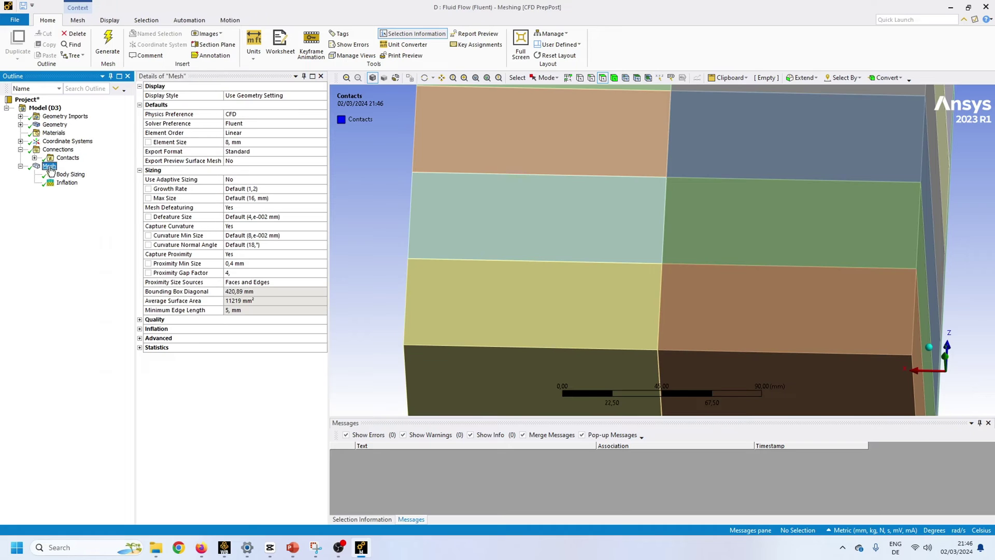
{"action": "left_click", "coordinate": [140, 347]}
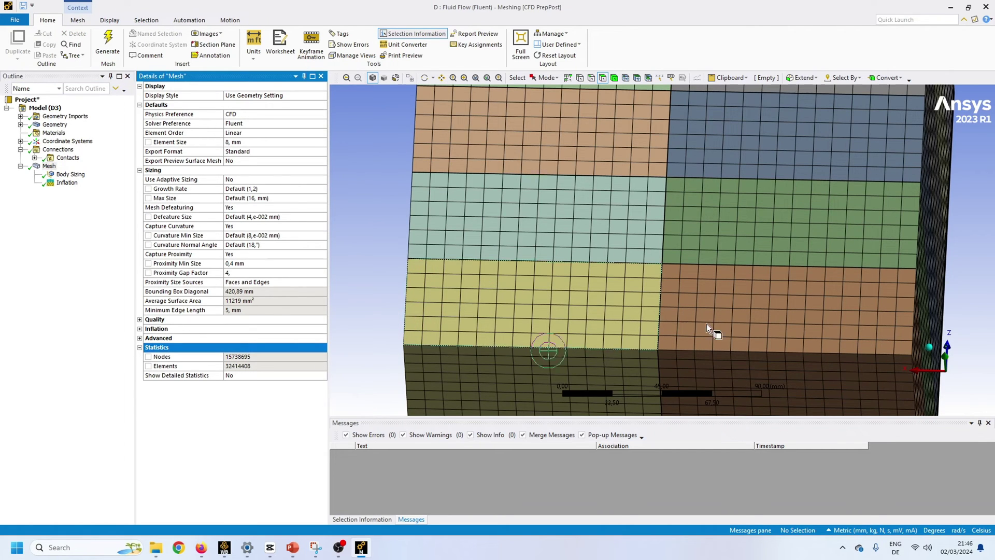
{"action": "scroll", "coordinate": [710, 324], "scroll_direction": "down", "scroll_amount": 5}
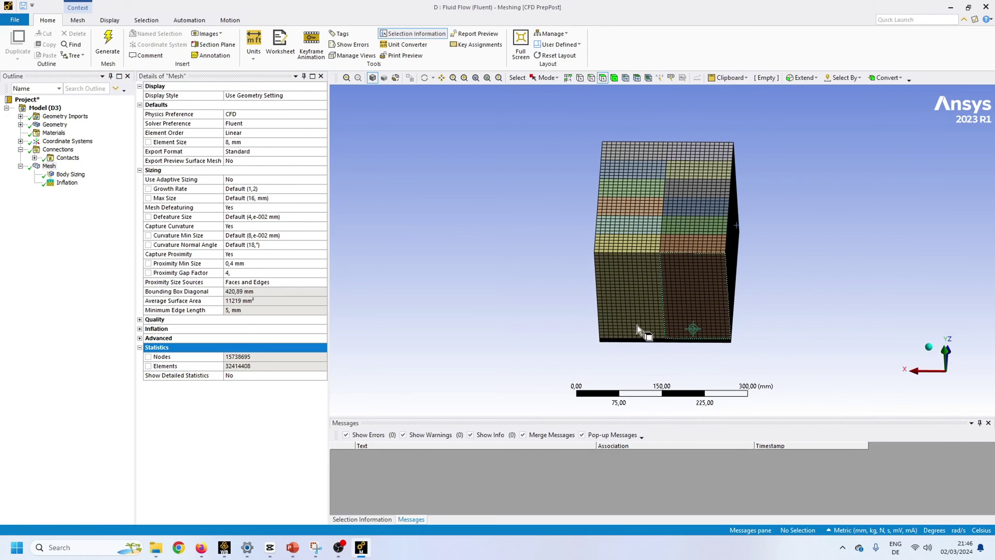
{"action": "scroll", "coordinate": [404, 262], "scroll_direction": "up", "scroll_amount": 5}
{"action": "scroll", "coordinate": [525, 305], "scroll_direction": "up", "scroll_amount": 5}
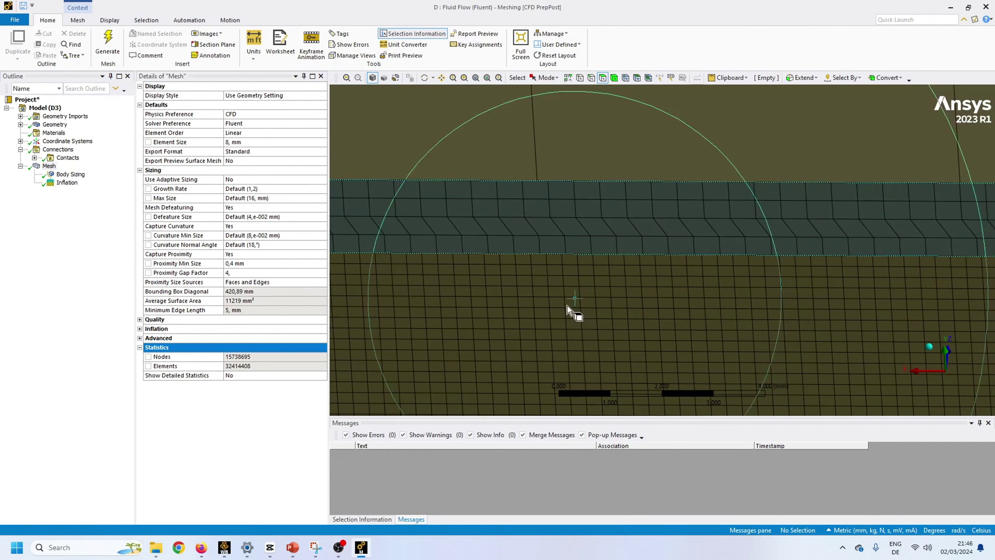
{"action": "scroll", "coordinate": [562, 268], "scroll_direction": "down", "scroll_amount": 3}
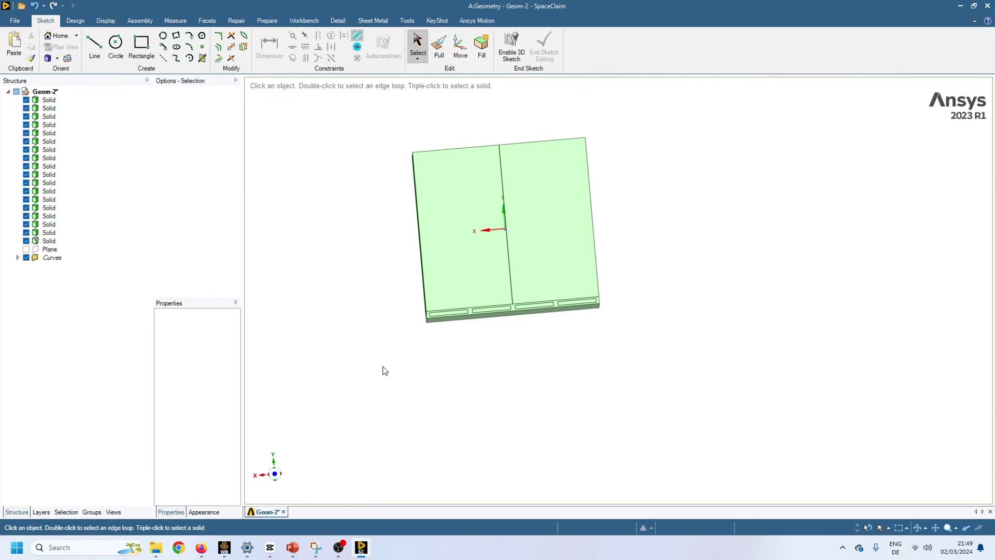
- In SpaceClaim, set the Share Topology of the root component Geom-2 to None
{"action": "middle_click_drag", "start_coordinate": [385, 370], "coordinate": [531, 383]}
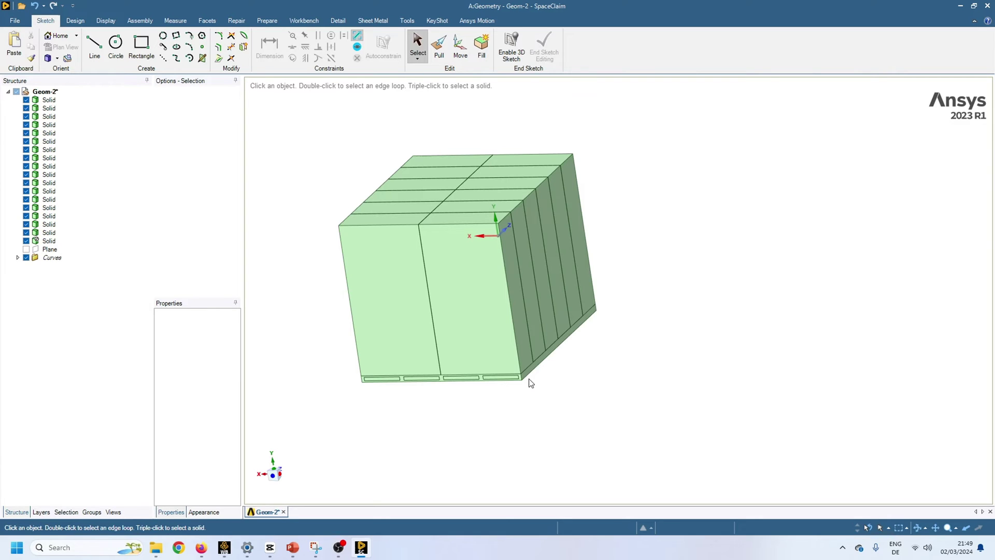
{"action": "left_click", "coordinate": [44, 92]}
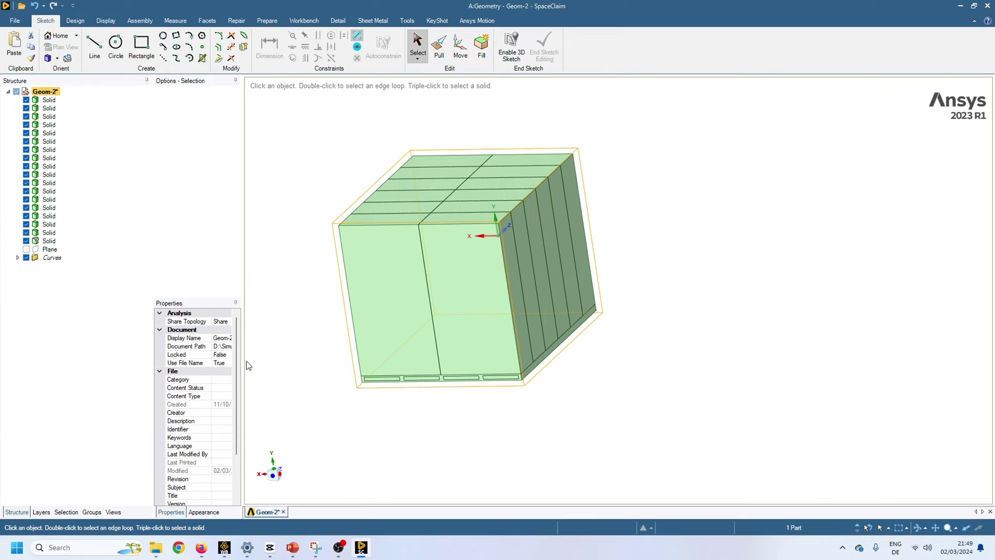
{"action": "left_click_drag", "start_coordinate": [241, 359], "coordinate": [273, 364]}
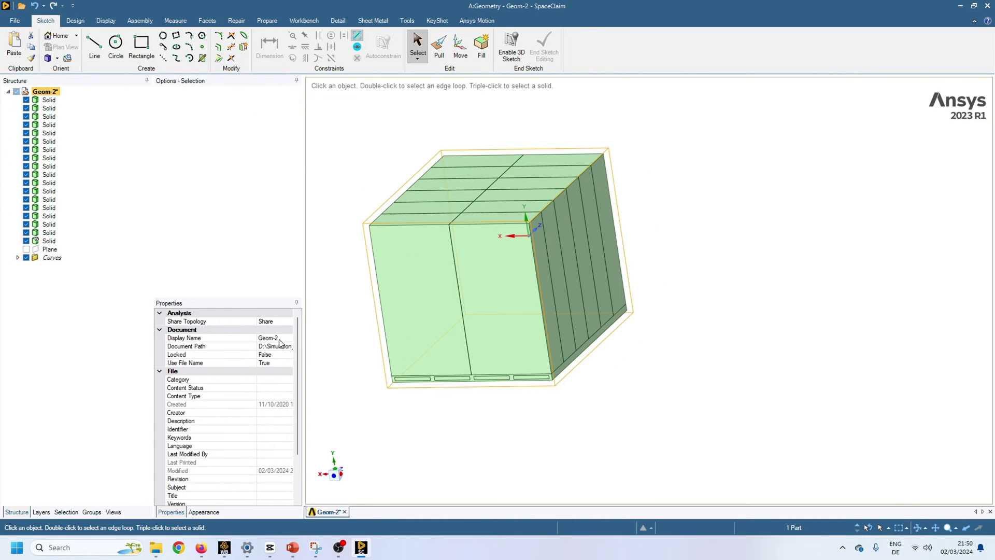
{"action": "left_click", "coordinate": [290, 322]}
{"action": "left_click", "coordinate": [288, 322]}
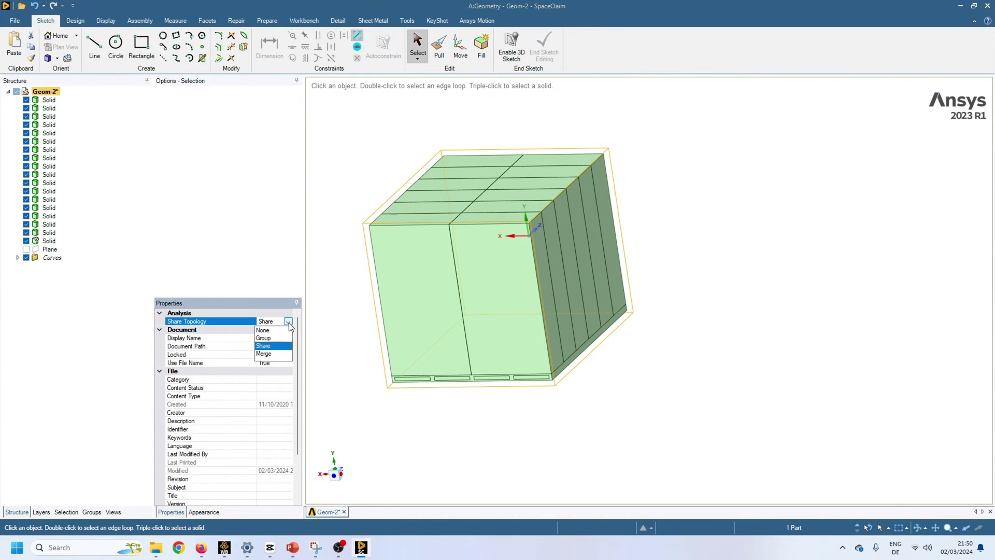
{"action": "left_click", "coordinate": [270, 330]}
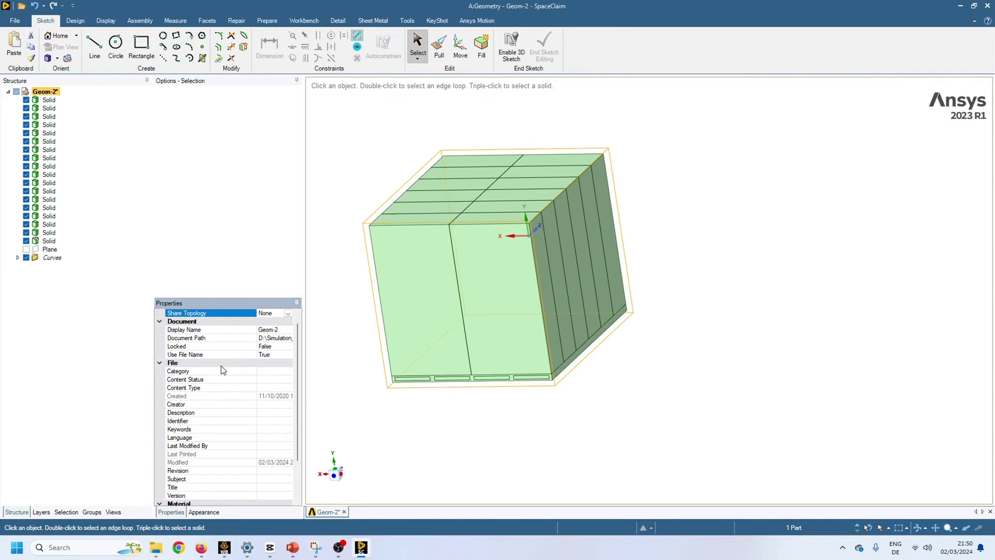
{"action": "left_click", "coordinate": [31, 93]}
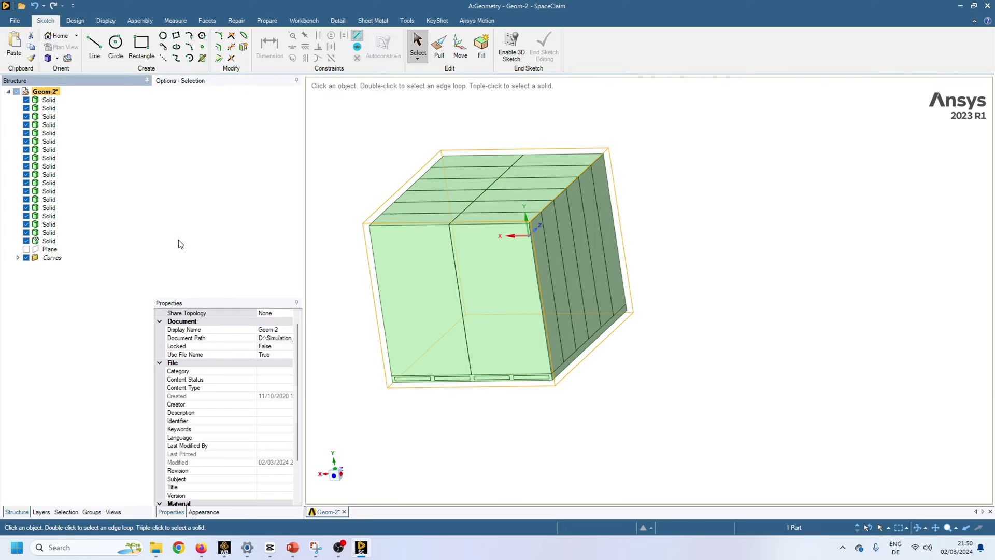
- Set the Share Topology of the root component Geom-2 to Share and clear the selection
{"action": "left_click", "coordinate": [278, 314]}
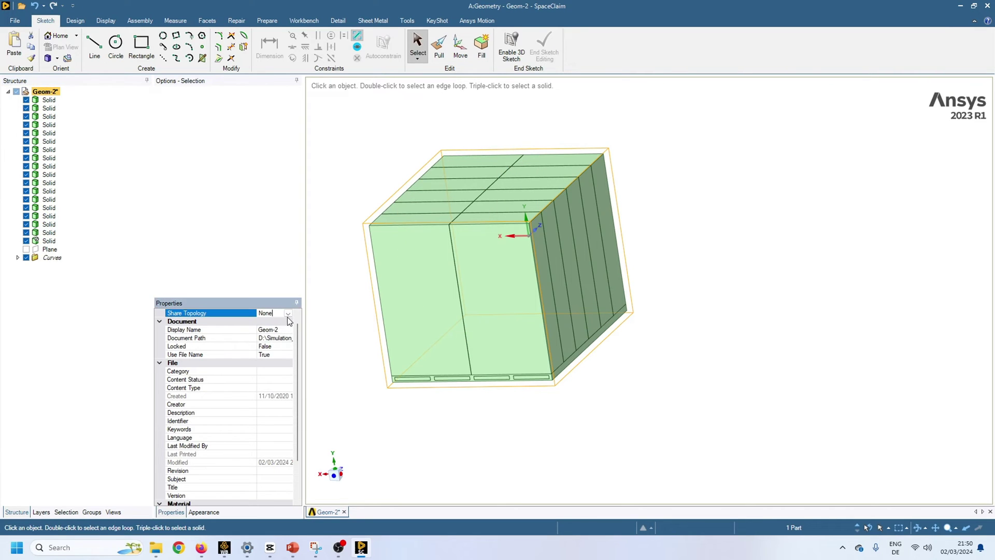
{"action": "left_click", "coordinate": [288, 313]}
{"action": "left_click", "coordinate": [263, 337]}
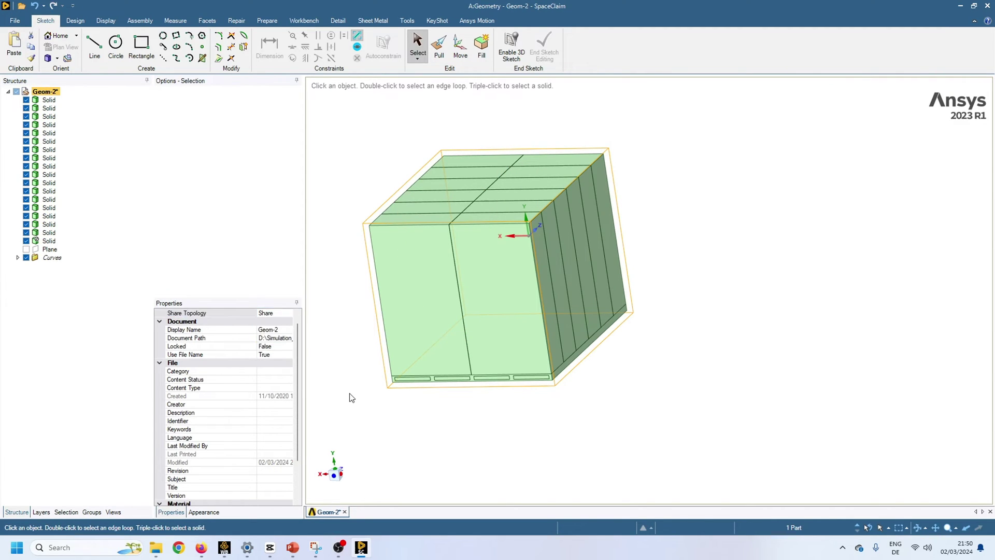
{"action": "left_click", "coordinate": [352, 399]}
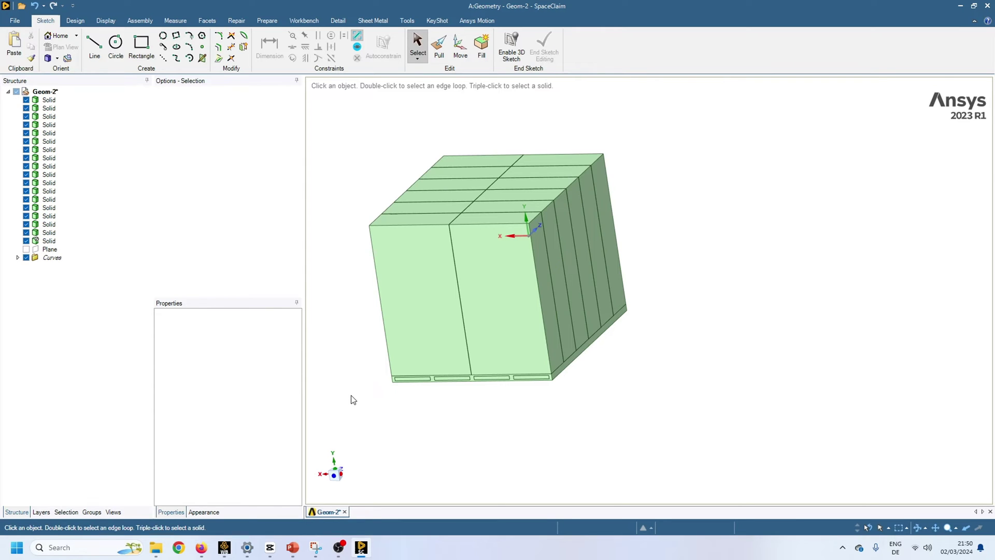
- Run the Share tool on Geom-2 and examine the coincident faces and edges it highlights between the blocks and plate
{"action": "left_click", "coordinate": [45, 91]}
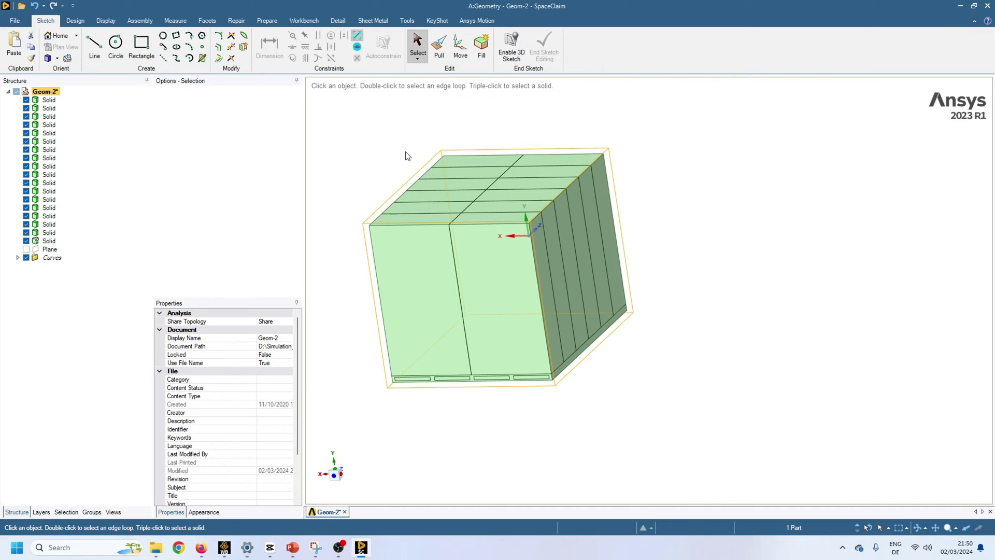
{"action": "left_click", "coordinate": [305, 21]}
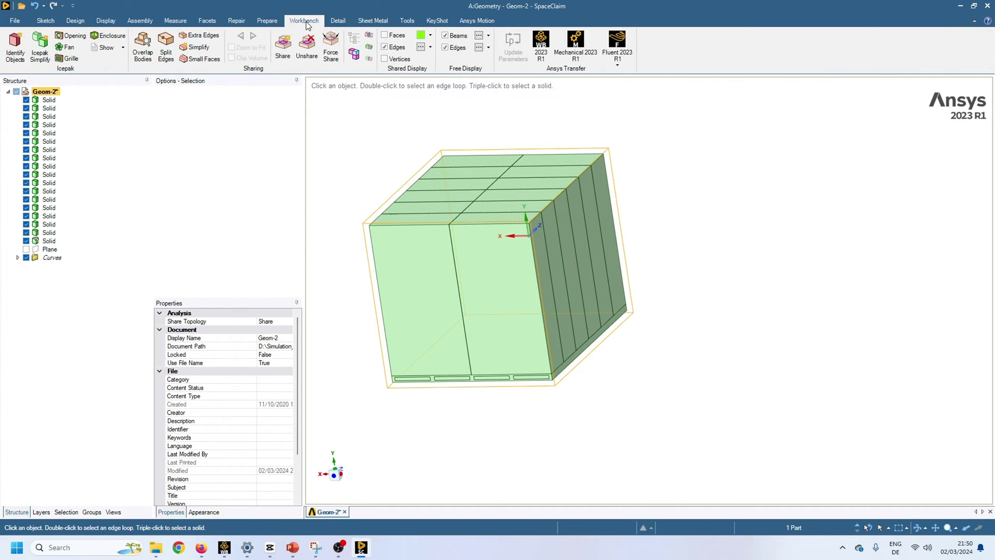
{"action": "left_click", "coordinate": [284, 55]}
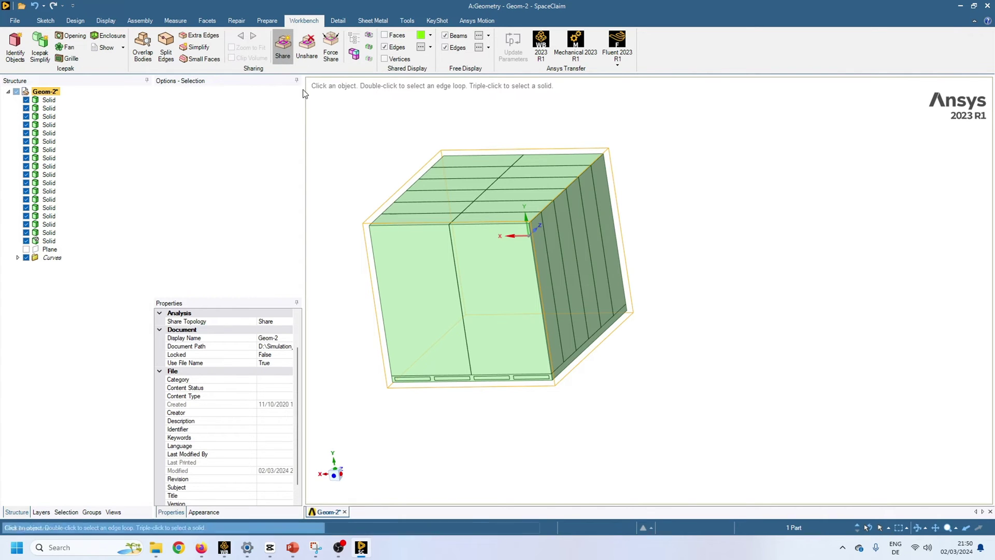
{"action": "middle_click_drag", "start_coordinate": [733, 416], "coordinate": [618, 462]}
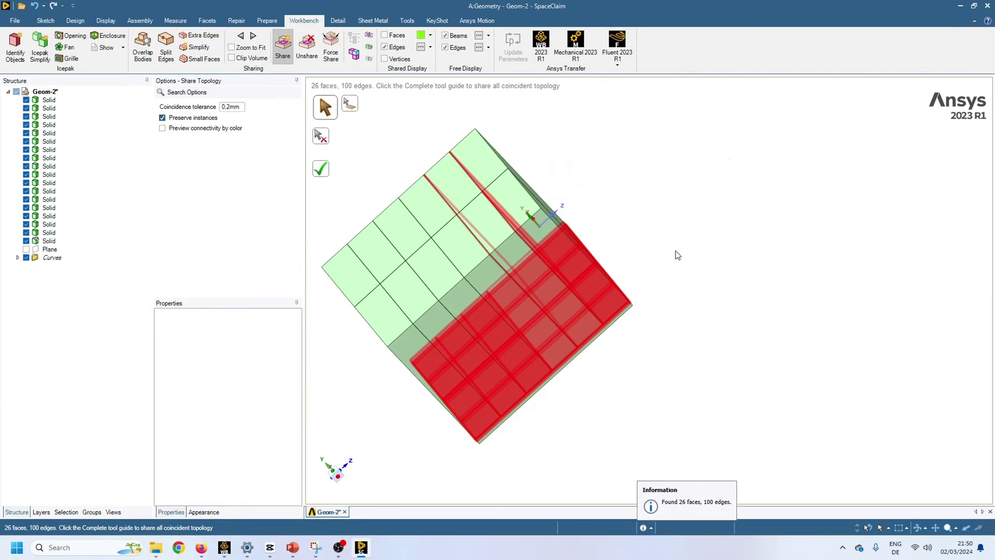
{"action": "middle_click_drag", "start_coordinate": [611, 136], "coordinate": [383, 211]}
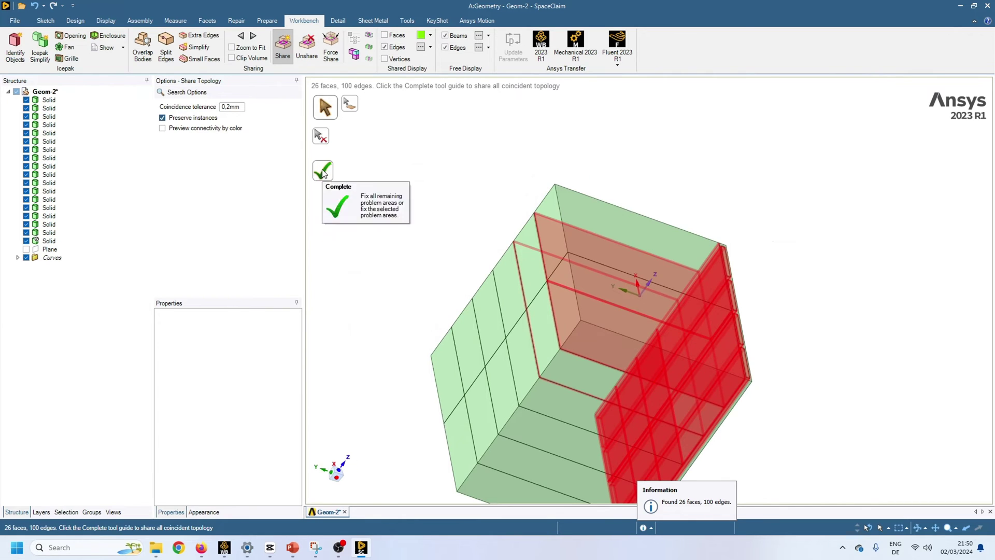
- Activate the Share tool's problem-area exclusion, examine the highlighted interfaces from another angle, and leave the tool without sharing
{"action": "left_click", "coordinate": [321, 135]}
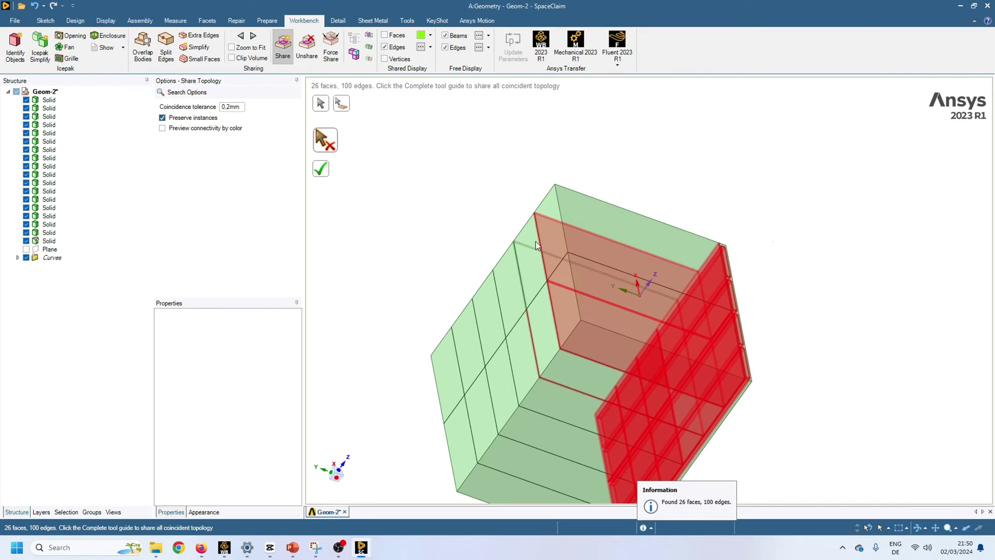
{"action": "middle_click_drag", "start_coordinate": [537, 243], "coordinate": [540, 236]}
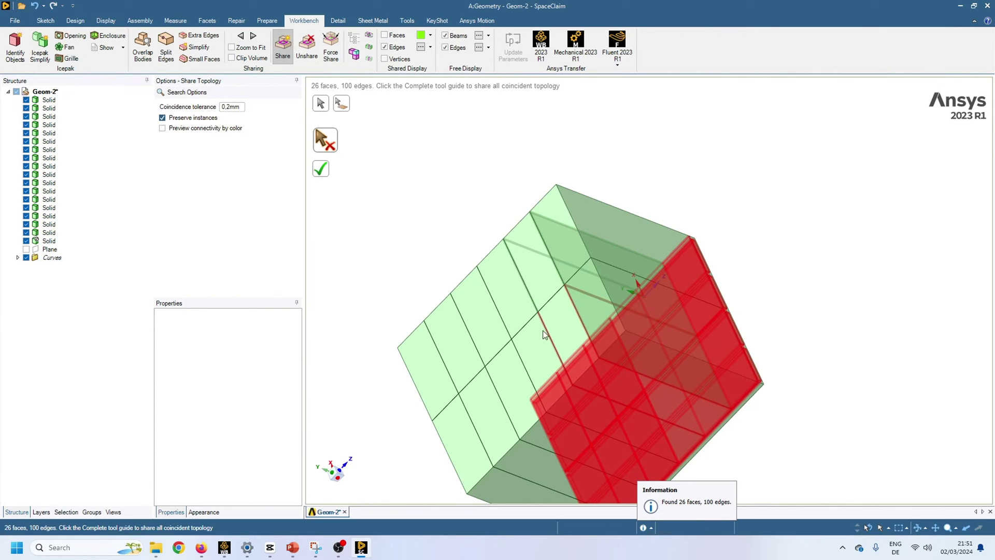
{"action": "middle_click_drag", "start_coordinate": [866, 211], "coordinate": [866, 166]}
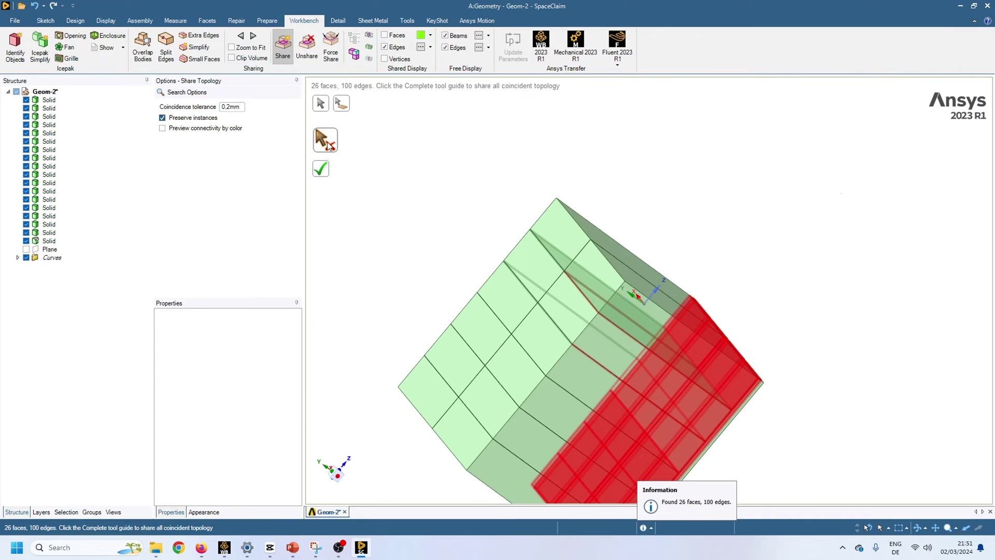
{"action": "key", "text": "Escape"}
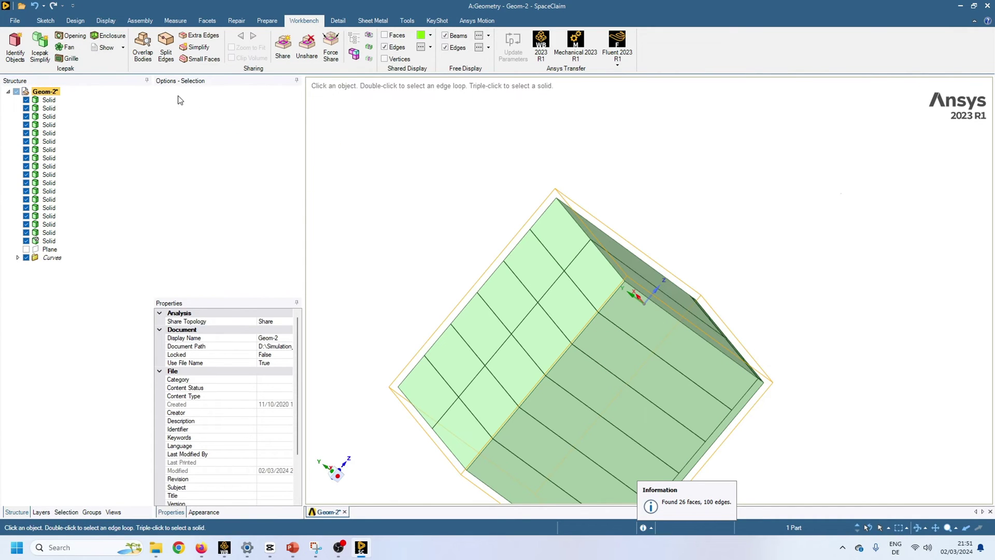
- Save the geometry, close SpaceClaim, and open the mesh of Fluid Flow (Fluent) system C from Workbench
{"action": "left_click", "coordinate": [266, 23]}
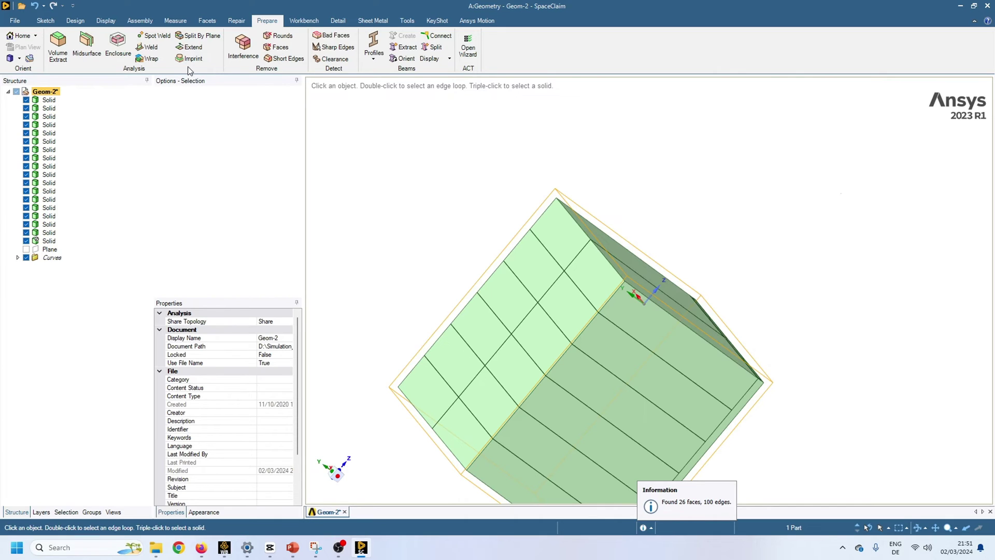
{"action": "key", "text": "ctrl+s"}
{"action": "key", "text": "alt+F4"}
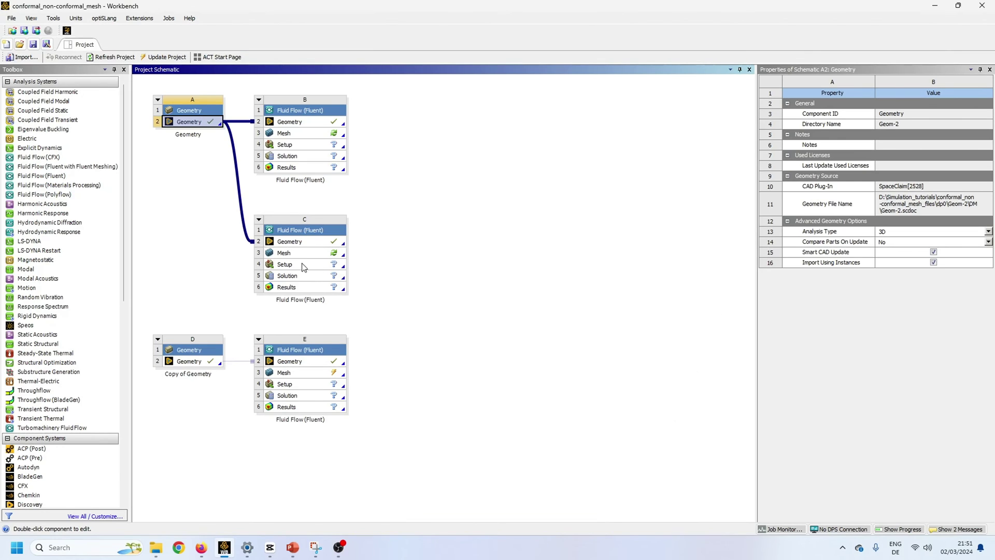
{"action": "double_click", "coordinate": [293, 254]}
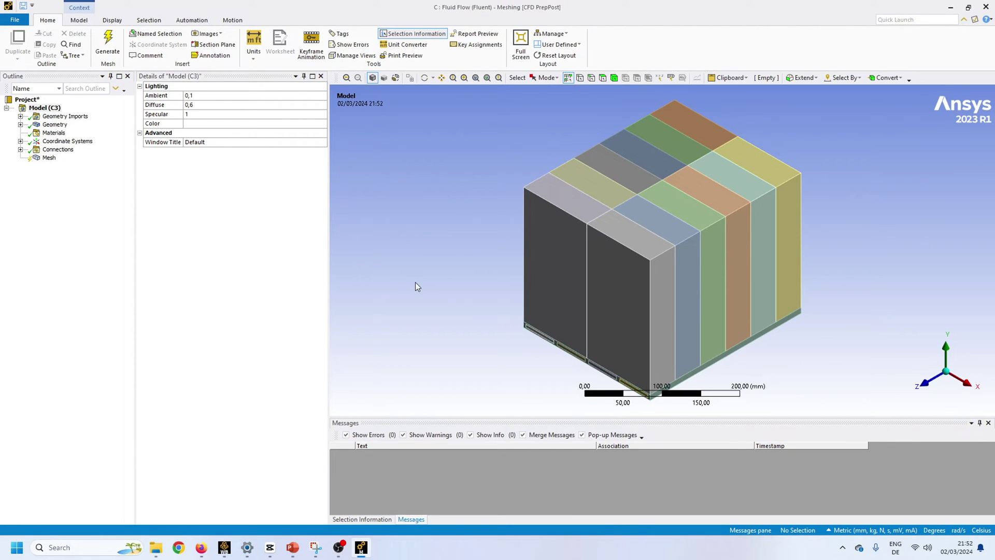
- Generate the mesh with the default element size and examine the nodes where the blocks meet the channelled plate
{"action": "left_click", "coordinate": [108, 45]}
{"action": "left_click", "coordinate": [48, 157]}
{"action": "scroll", "coordinate": [581, 236], "scroll_direction": "up", "scroll_amount": 5}
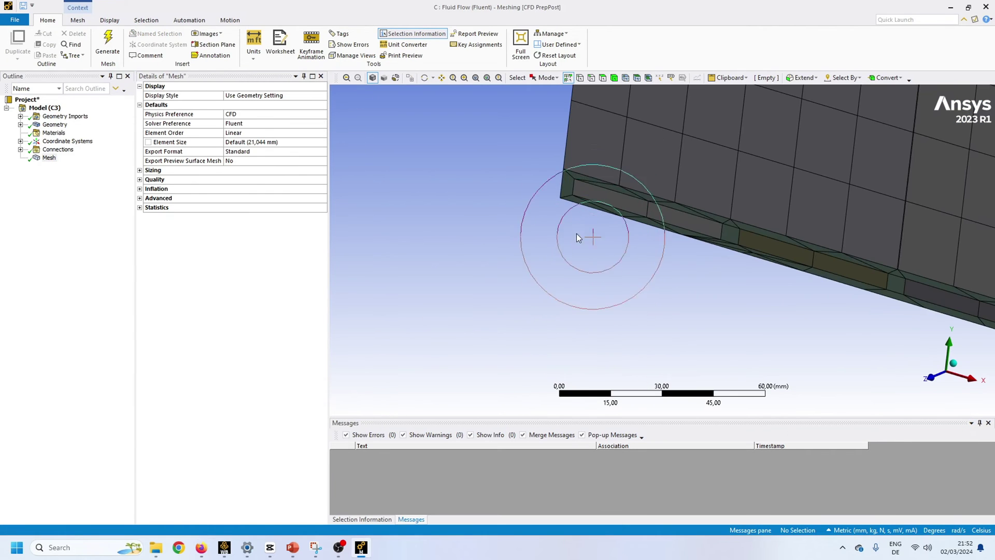
{"action": "scroll", "coordinate": [601, 165], "scroll_direction": "up", "scroll_amount": 6}
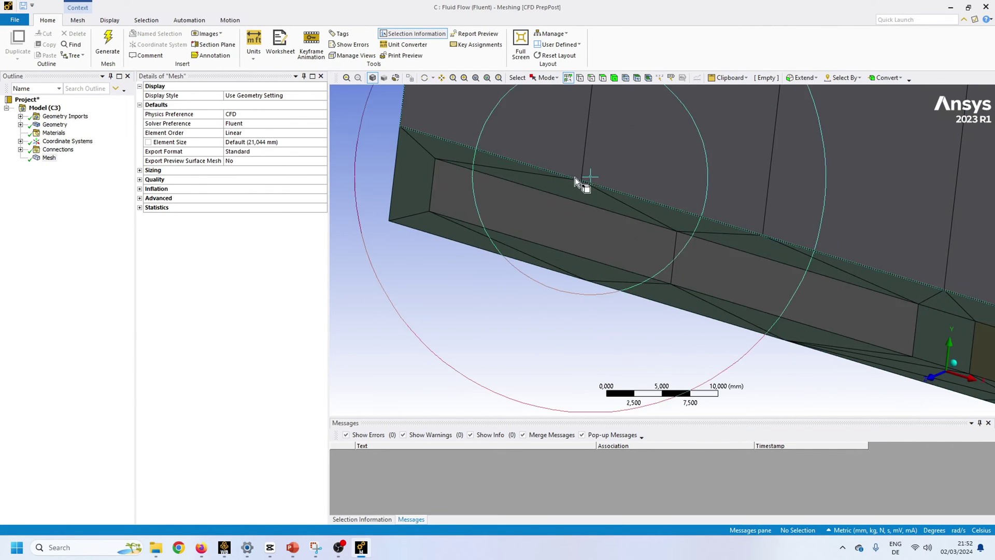
{"action": "scroll", "coordinate": [570, 167], "scroll_direction": "up", "scroll_amount": 5}
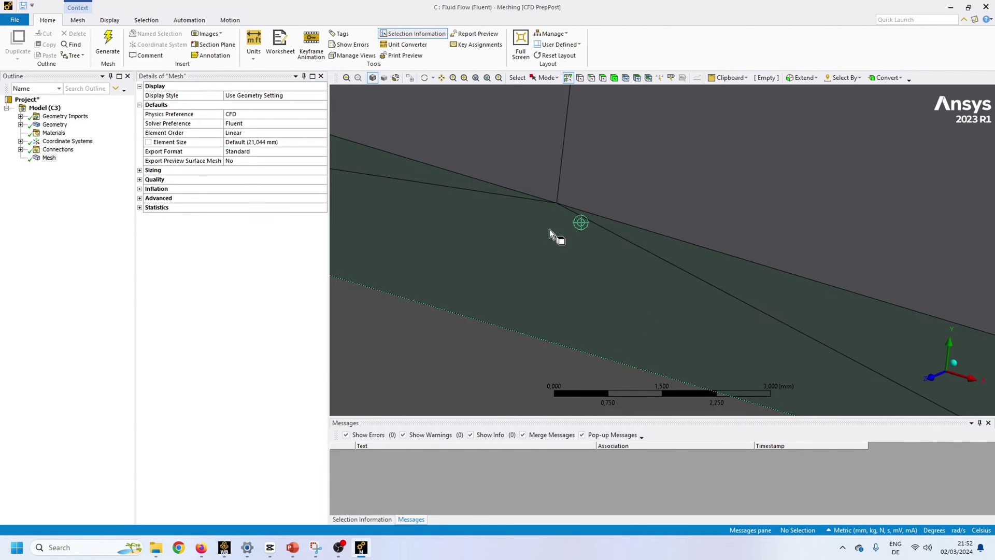
{"action": "scroll", "coordinate": [560, 202], "scroll_direction": "down", "scroll_amount": 2}
{"action": "scroll", "coordinate": [562, 209], "scroll_direction": "down", "scroll_amount": 2}
{"action": "middle_click_drag", "start_coordinate": [560, 210], "coordinate": [470, 272]}
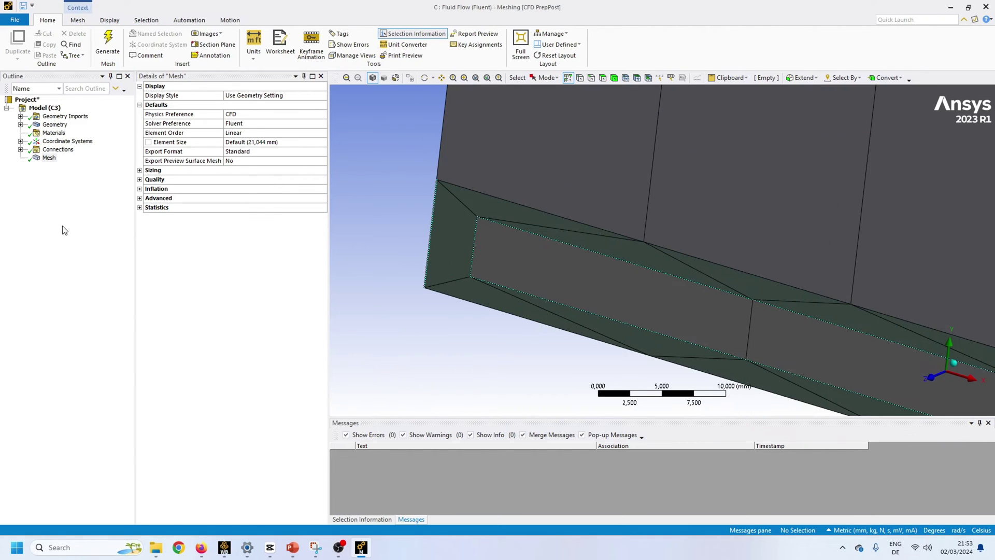
- Expand the mesh's Sizing settings and set the global element size to 8 mm
{"action": "left_click", "coordinate": [49, 158]}
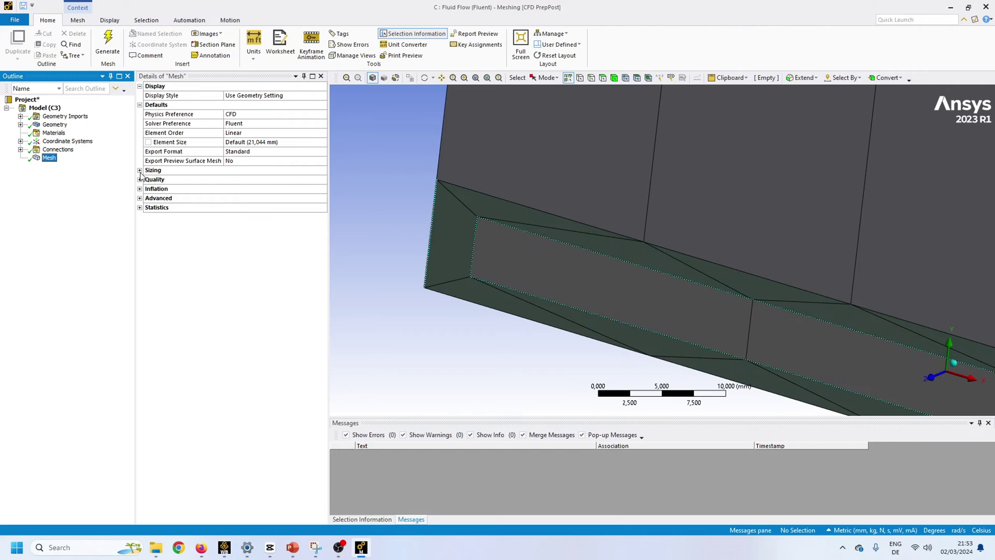
{"action": "double_click", "coordinate": [235, 171]}
{"action": "left_click", "coordinate": [277, 142]}
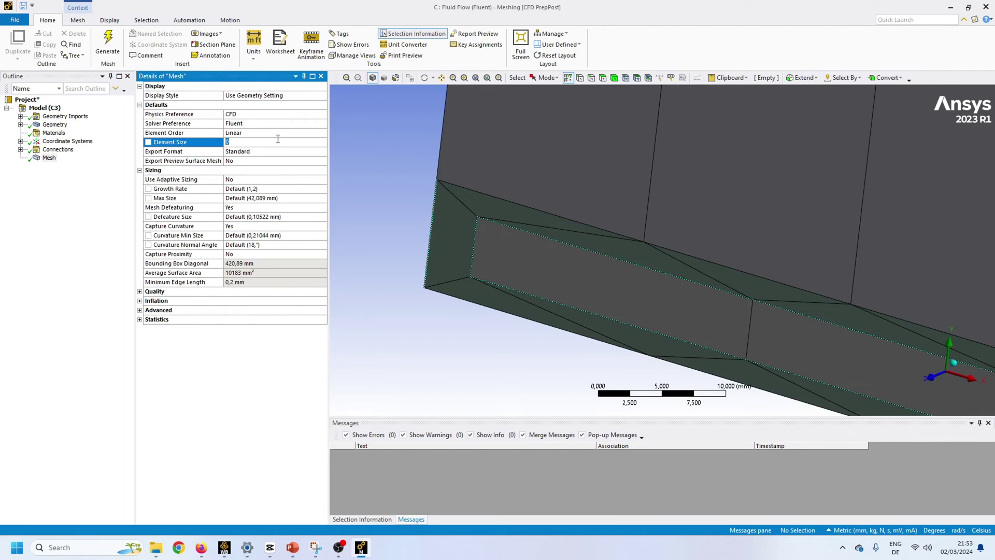
{"action": "type", "text": "8"}
{"action": "key", "text": "Return"}
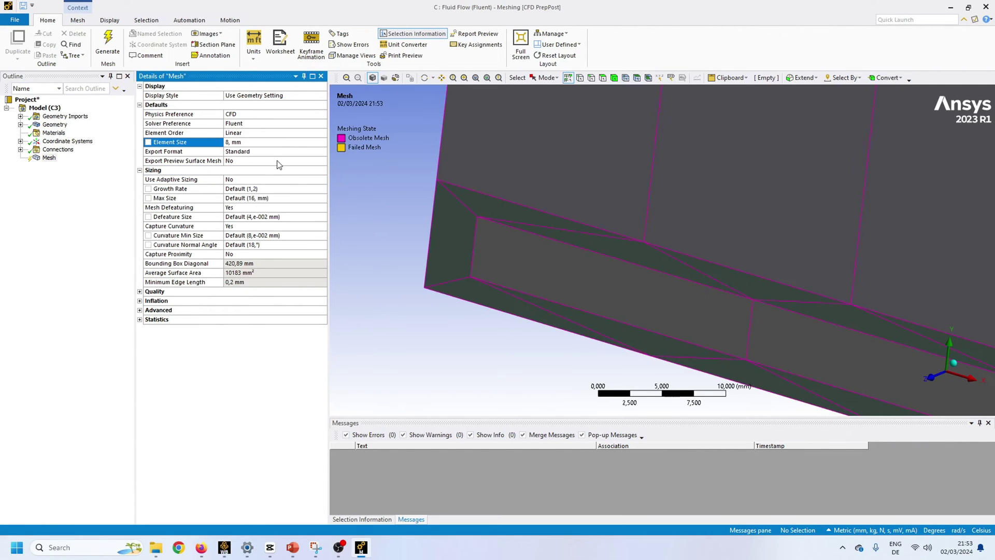
- Turn on Capture Proximity for the mesh and set the Proximity Min Size to 0,6 mm
{"action": "left_click", "coordinate": [249, 253]}
{"action": "left_click", "coordinate": [322, 254]}
{"action": "left_click", "coordinate": [269, 269]}
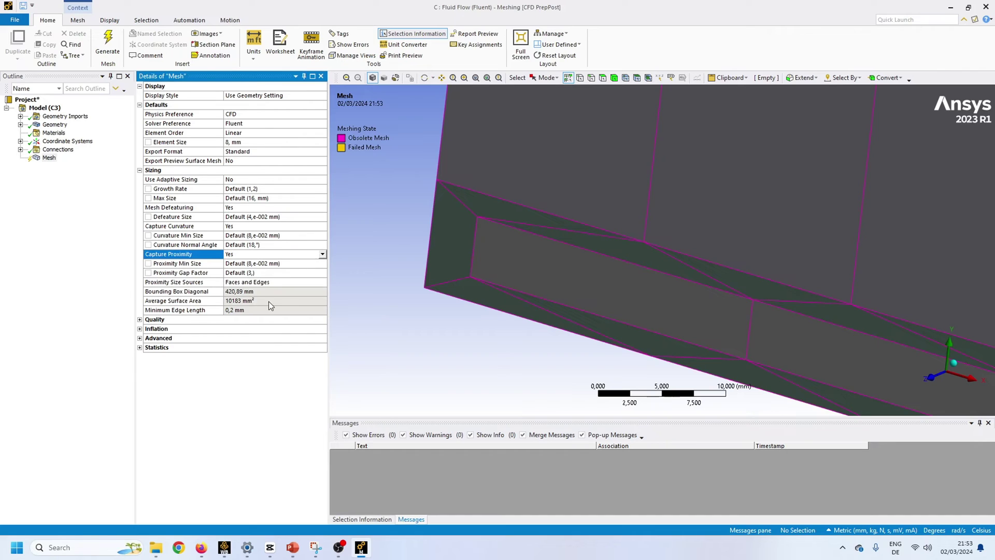
{"action": "left_click", "coordinate": [275, 263]}
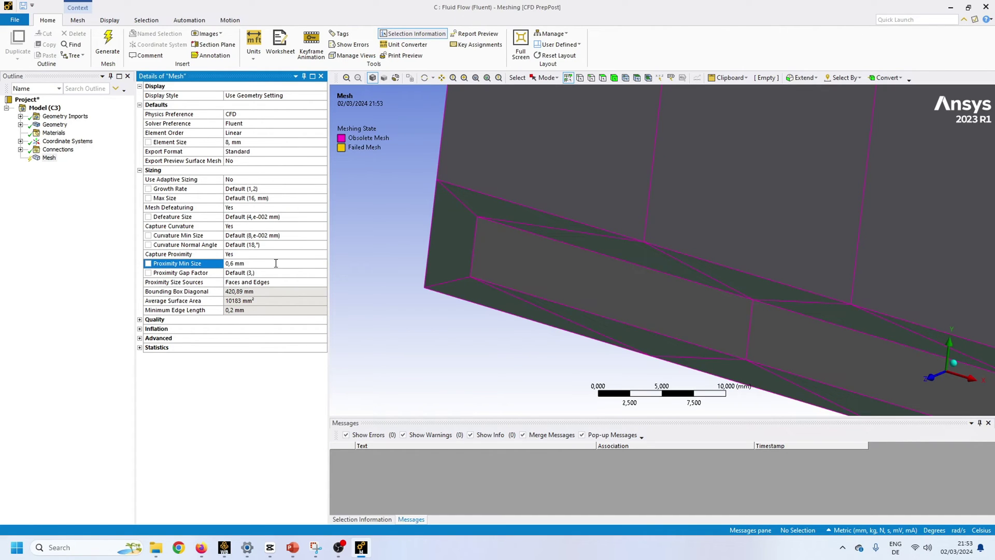
- Fit the whole model in a front view and regenerate the mesh with the new sizing
{"action": "scroll", "coordinate": [455, 366], "scroll_direction": "down", "scroll_amount": 5}
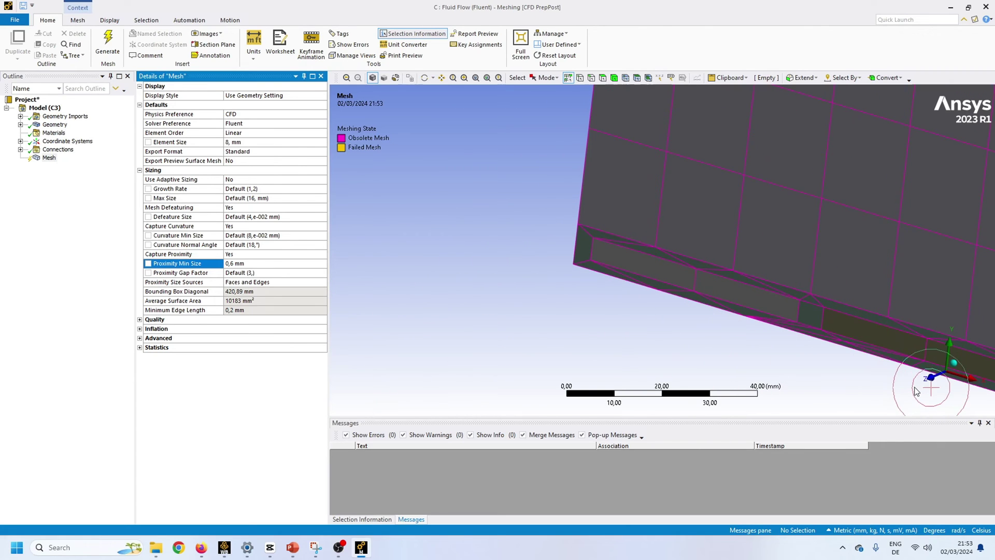
{"action": "left_click", "coordinate": [932, 378]}
{"action": "scroll", "coordinate": [540, 338], "scroll_direction": "down", "scroll_amount": 2}
{"action": "scroll", "coordinate": [819, 291], "scroll_direction": "down", "scroll_amount": 2}
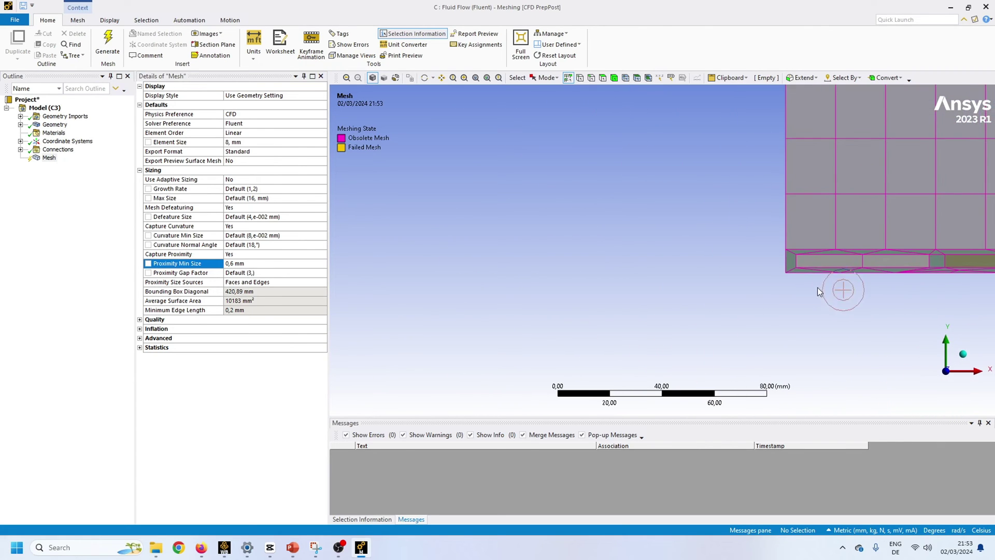
{"action": "scroll", "coordinate": [700, 265], "scroll_direction": "down", "scroll_amount": 1}
{"action": "left_click", "coordinate": [475, 78]}
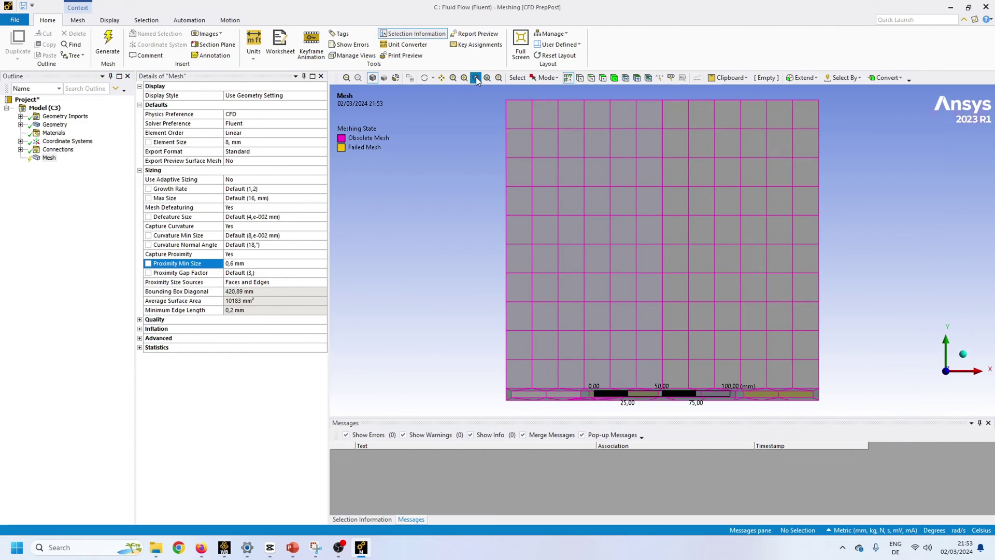
{"action": "left_click", "coordinate": [108, 44]}
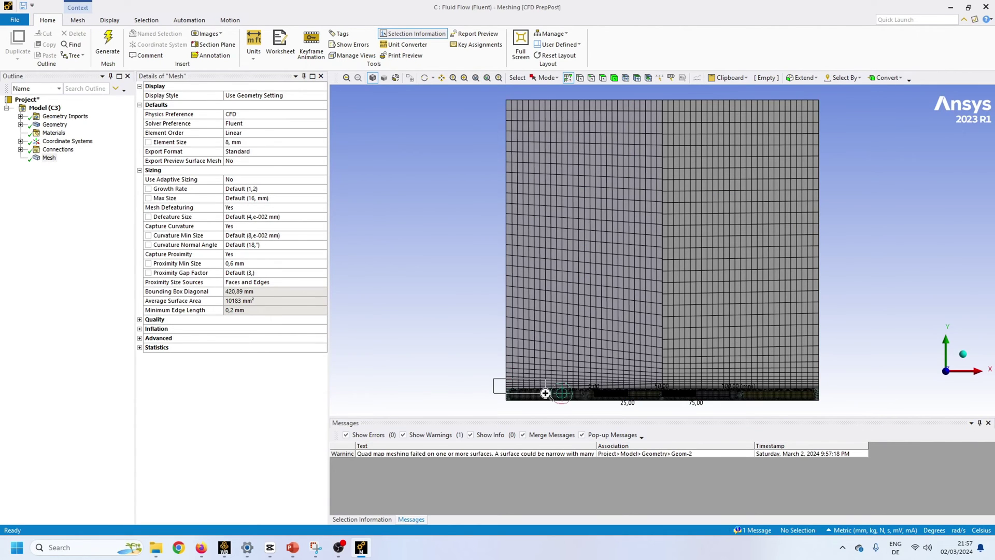
- Examine the refined mesh up close around the plate's channel and along the interface with the block above
{"action": "scroll", "coordinate": [545, 392], "scroll_direction": "up", "scroll_amount": 6}
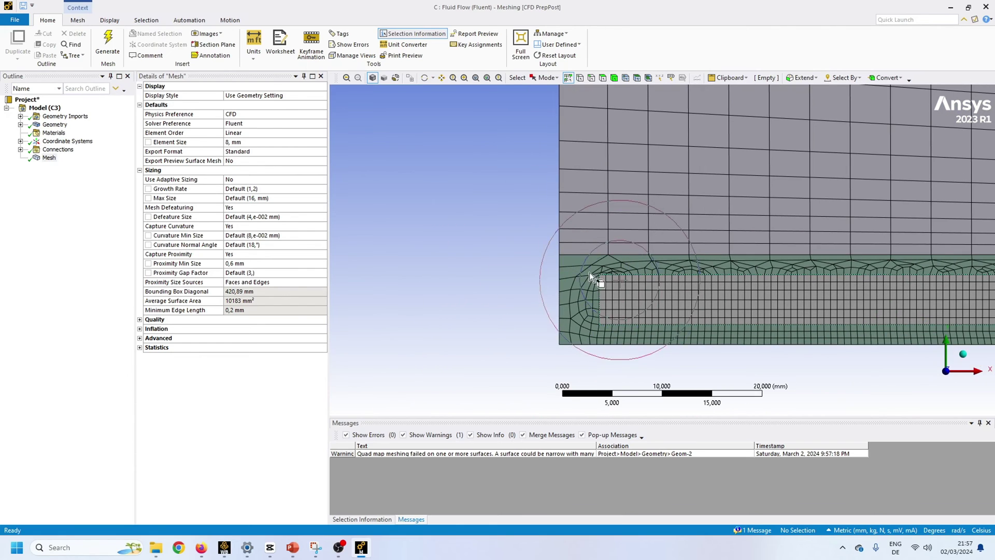
{"action": "scroll", "coordinate": [589, 274], "scroll_direction": "up", "scroll_amount": 4}
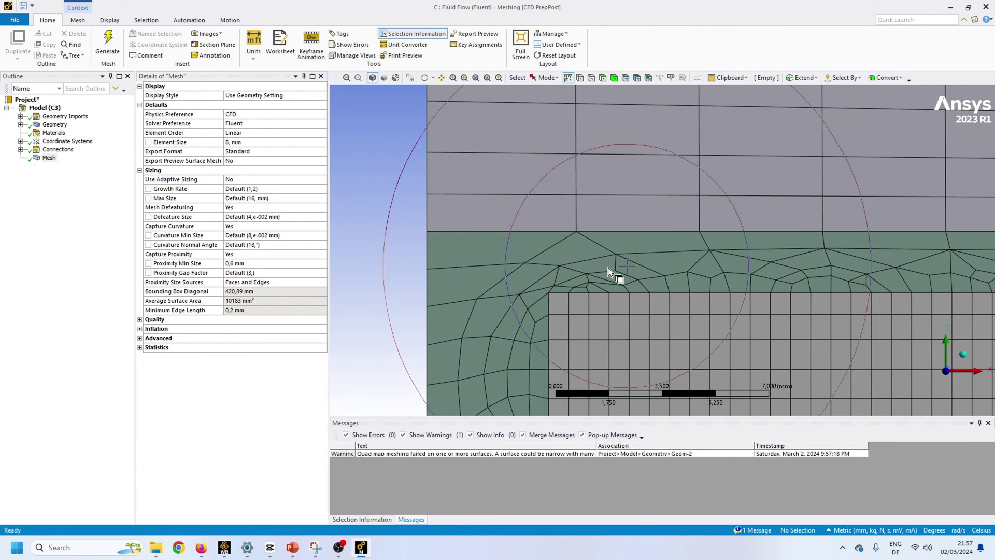
{"action": "scroll", "coordinate": [607, 267], "scroll_direction": "down", "scroll_amount": 7}
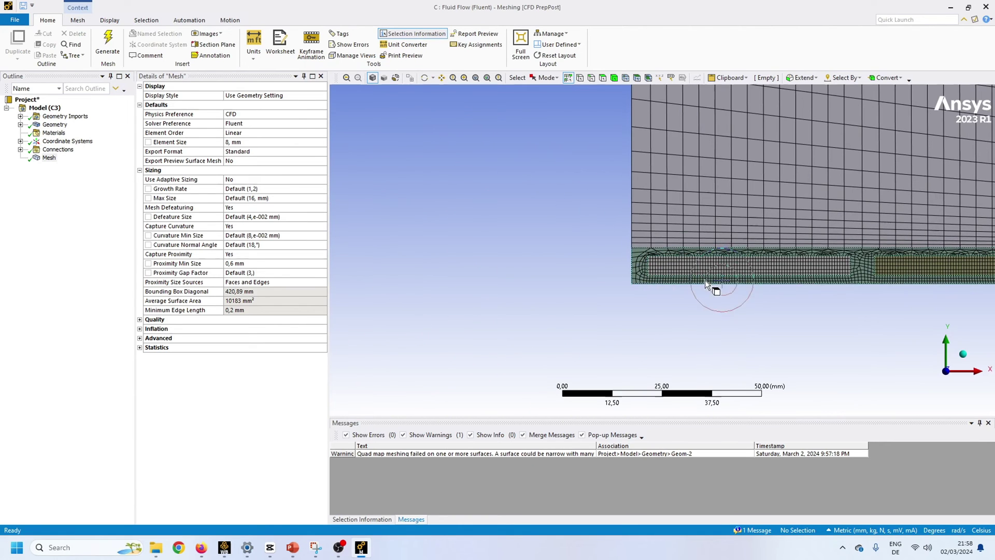
{"action": "scroll", "coordinate": [621, 244], "scroll_direction": "up", "scroll_amount": 6}
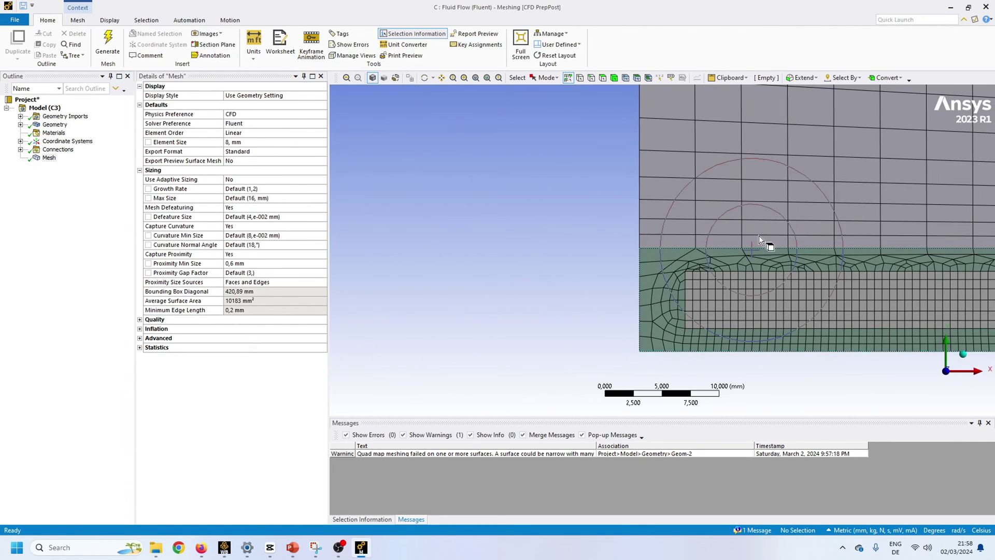
{"action": "scroll", "coordinate": [676, 290], "scroll_direction": "down", "scroll_amount": 1}
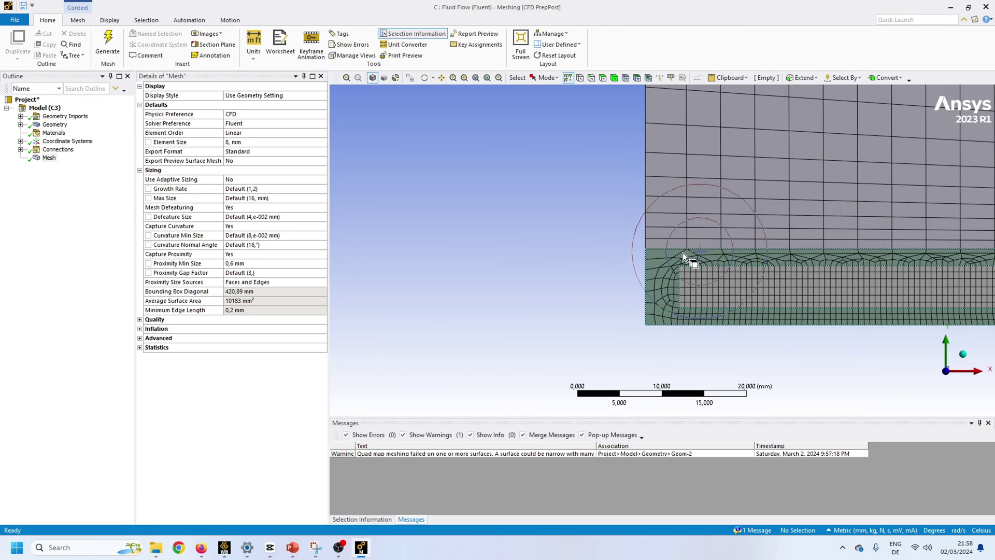
{"action": "left_click", "coordinate": [476, 78]}
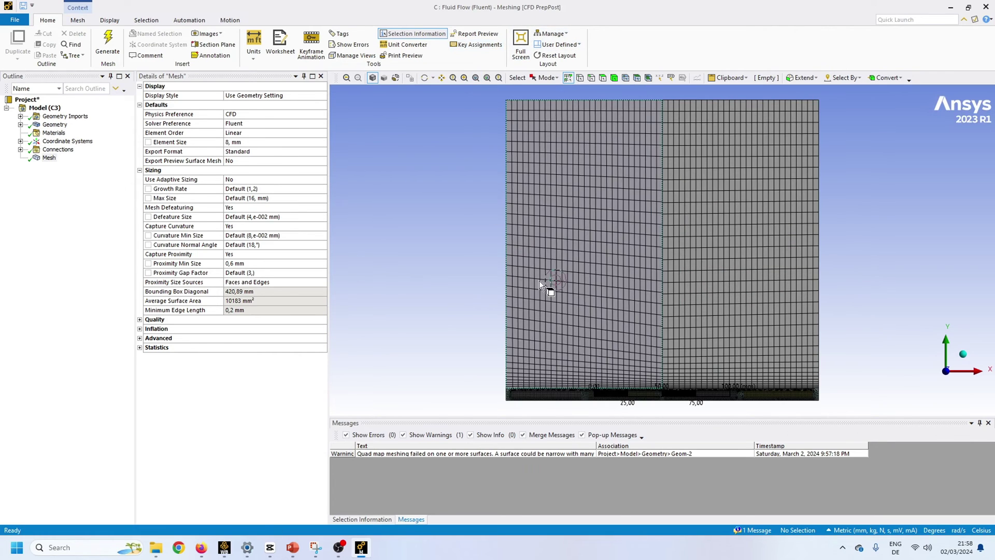
{"action": "scroll", "coordinate": [506, 363], "scroll_direction": "up", "scroll_amount": 10}
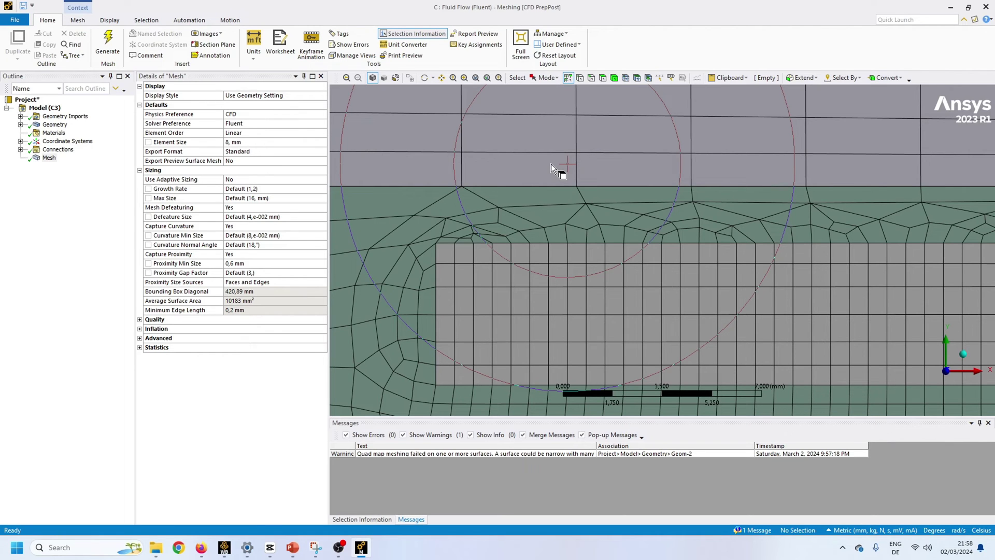
- Check whether the mesh lines match across the plate-block interface at the front corner and along the side faces
{"action": "scroll", "coordinate": [551, 164], "scroll_direction": "down", "scroll_amount": 3}
{"action": "scroll", "coordinate": [520, 238], "scroll_direction": "down", "scroll_amount": 2}
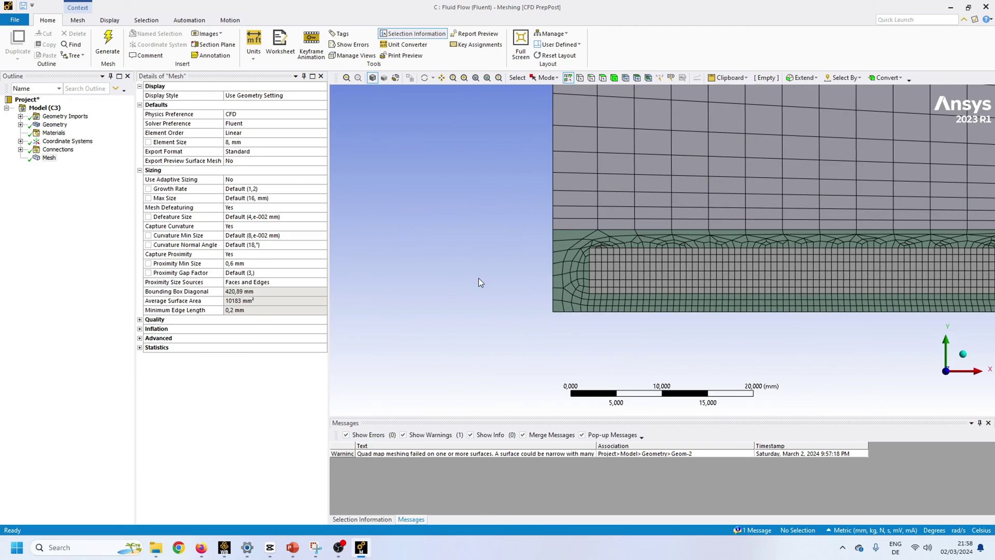
{"action": "middle_click_drag", "start_coordinate": [477, 282], "coordinate": [637, 231]}
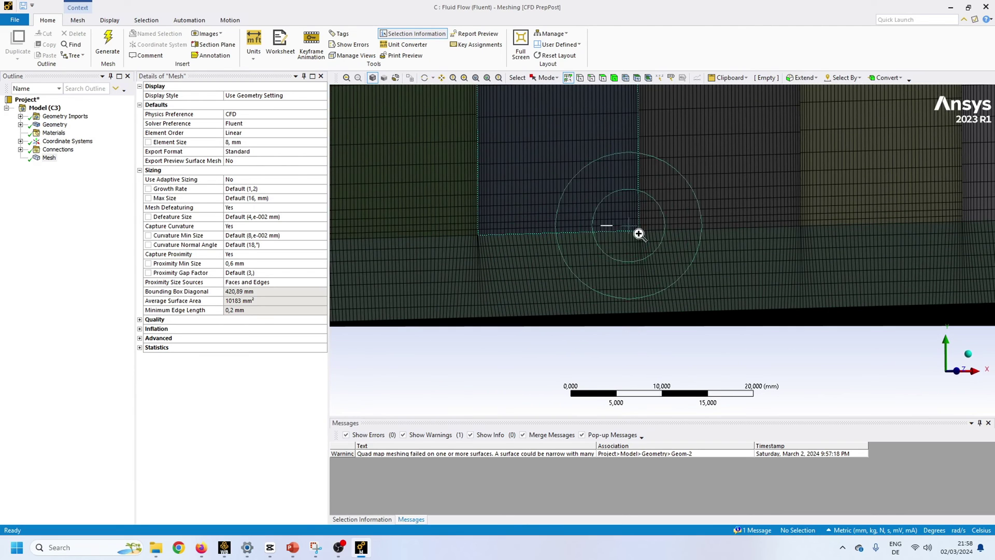
{"action": "right_click_drag", "start_coordinate": [638, 231], "coordinate": [653, 243]}
{"action": "scroll", "coordinate": [735, 234], "scroll_direction": "up", "scroll_amount": 1}
{"action": "scroll", "coordinate": [671, 249], "scroll_direction": "up", "scroll_amount": 1}
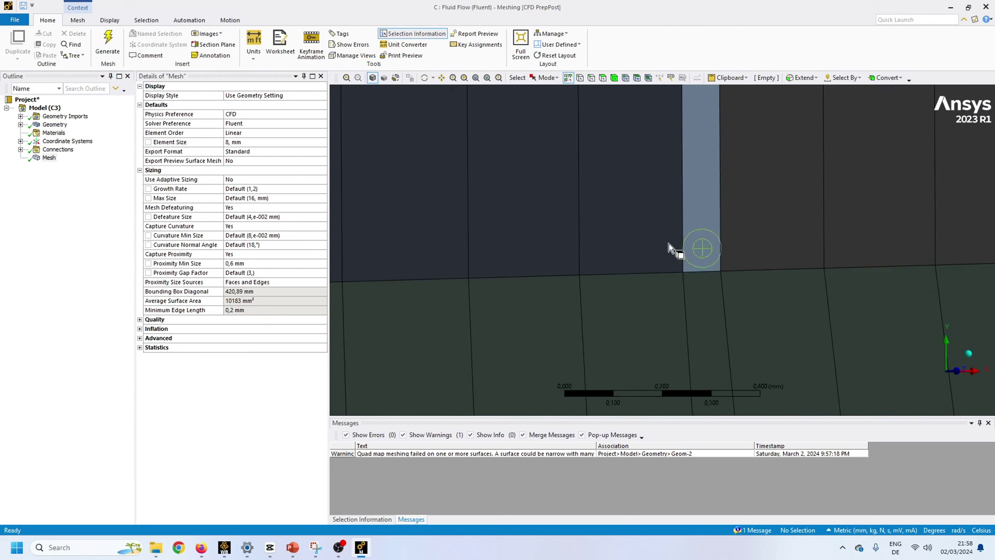
{"action": "scroll", "coordinate": [511, 258], "scroll_direction": "up", "scroll_amount": 1}
{"action": "scroll", "coordinate": [540, 302], "scroll_direction": "up", "scroll_amount": 1}
{"action": "scroll", "coordinate": [507, 290], "scroll_direction": "down", "scroll_amount": 5}
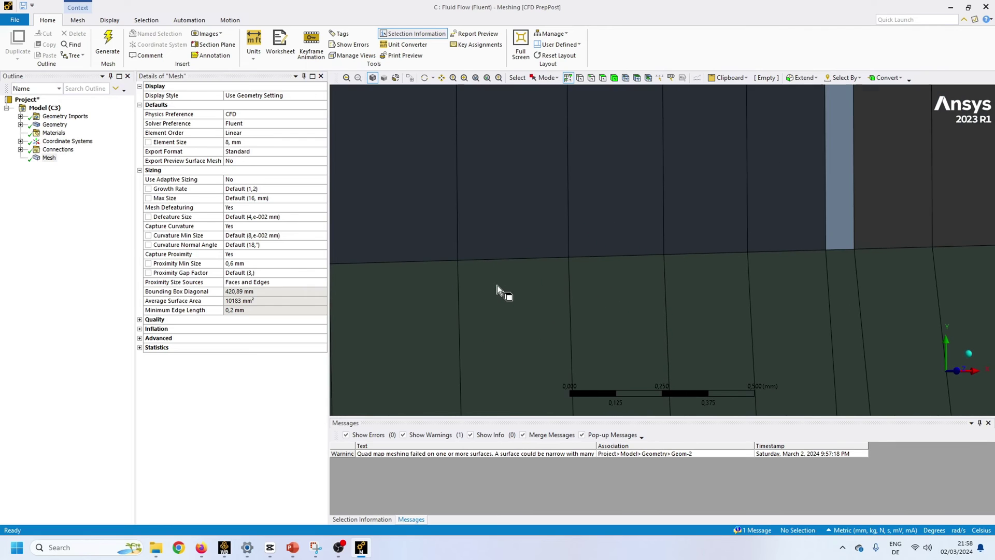
{"action": "scroll", "coordinate": [481, 295], "scroll_direction": "down", "scroll_amount": 2}
- Hide the front corner block that sits on the channelled plate
{"action": "left_click", "coordinate": [528, 199]}
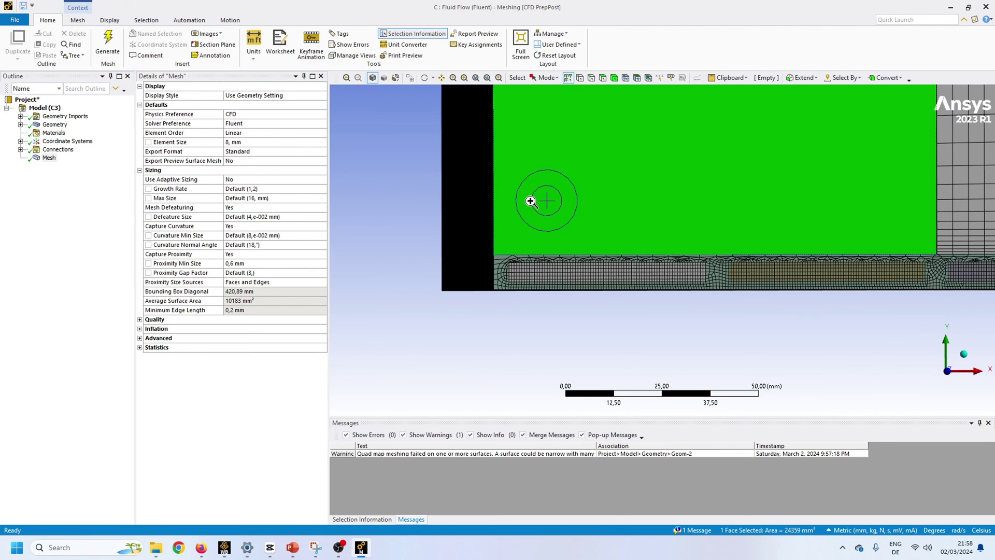
{"action": "right_click", "coordinate": [529, 200]}
{"action": "left_click", "coordinate": [588, 272]}
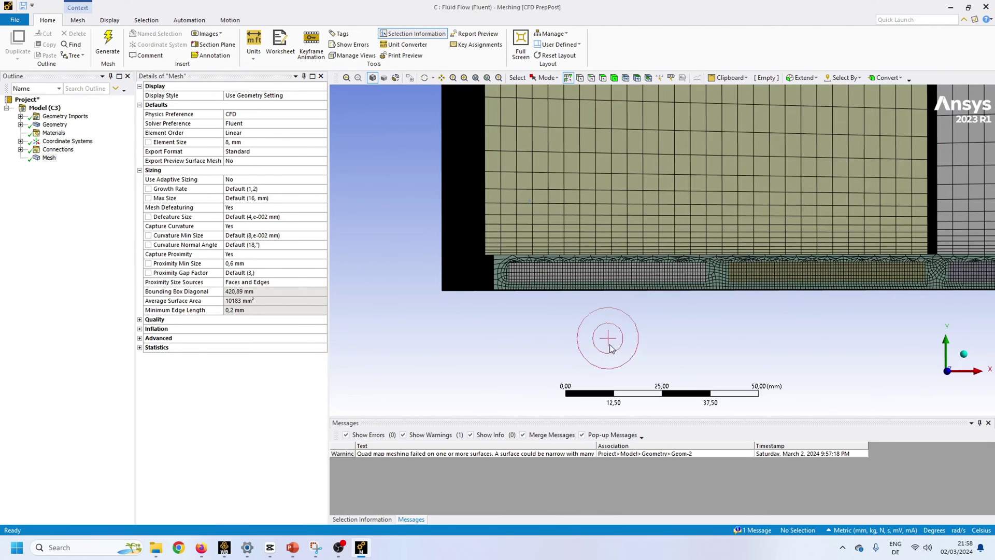
- Add an edge sizing to the plate's front upper edge beneath the hidden corner block
{"action": "middle_click_drag", "start_coordinate": [604, 333], "coordinate": [535, 252]}
{"action": "middle_click_drag", "start_coordinate": [501, 137], "coordinate": [485, 138]}
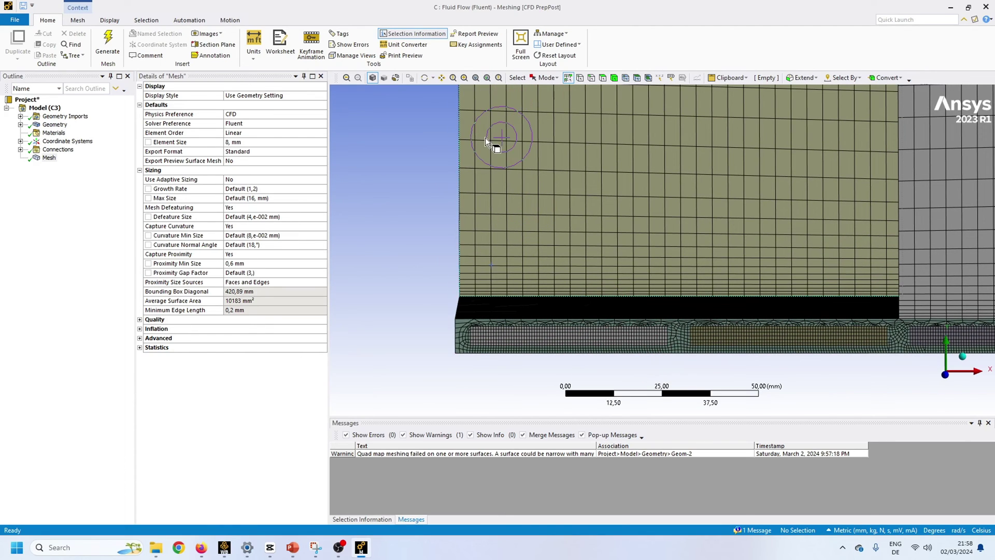
{"action": "left_click", "coordinate": [590, 79]}
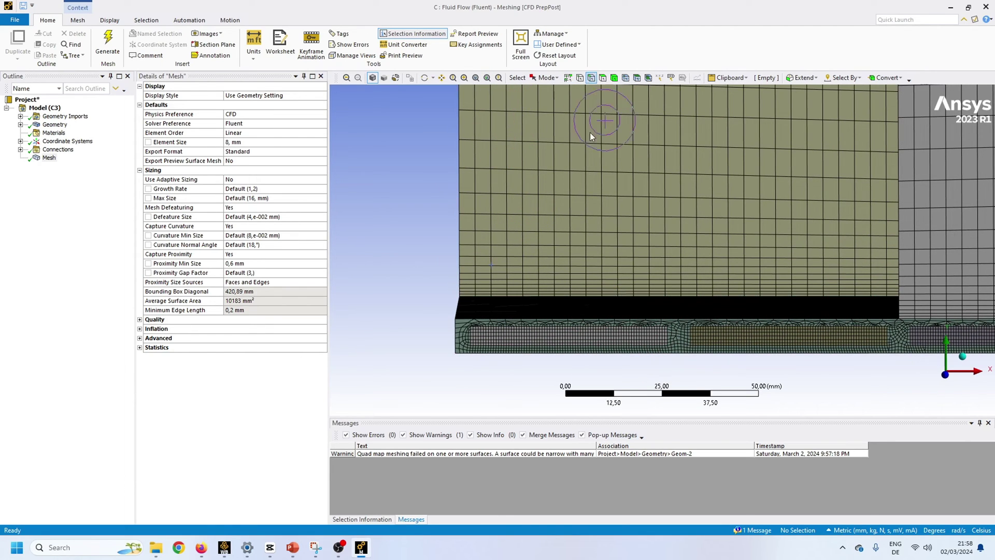
{"action": "left_click", "coordinate": [563, 316]}
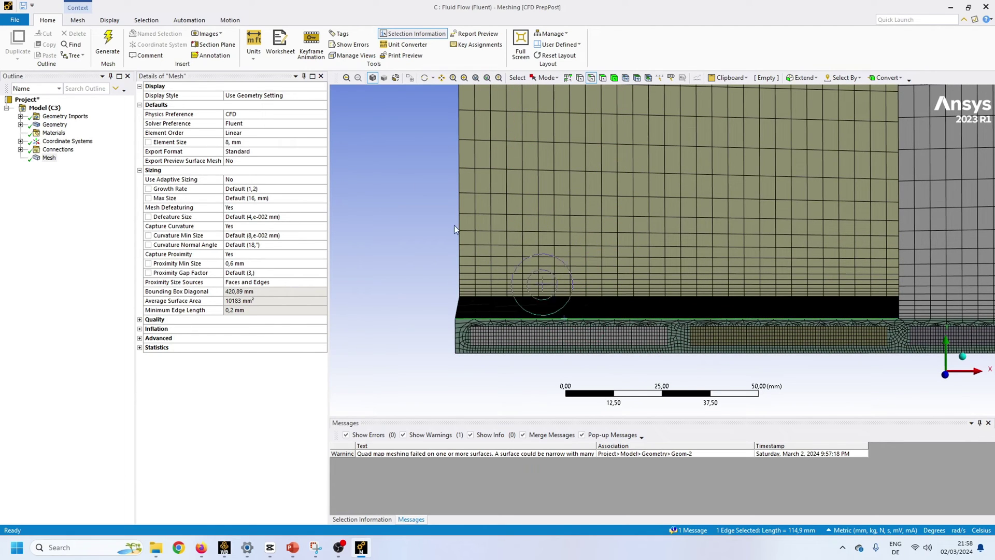
{"action": "right_click", "coordinate": [52, 158]}
{"action": "mouse_move", "coordinate": [130, 170]}
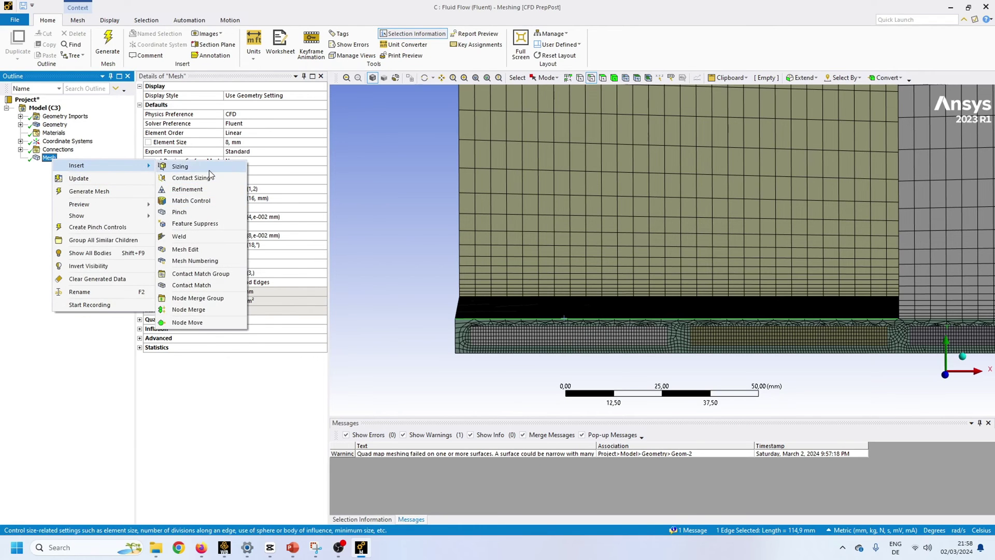
{"action": "left_click", "coordinate": [209, 170]}
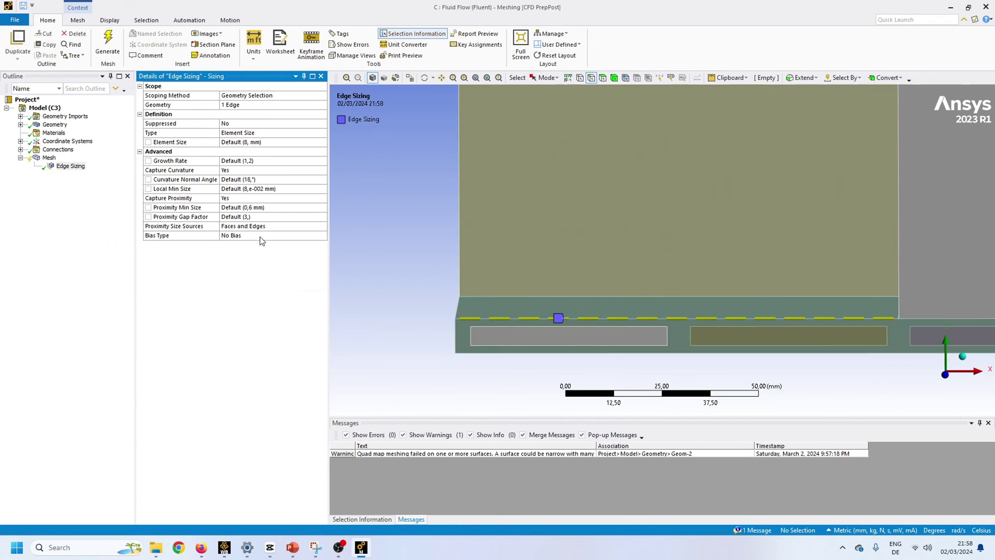
- Define the edge sizing by Number of Divisions and set it to 100
{"action": "left_click", "coordinate": [294, 134]}
{"action": "left_click", "coordinate": [322, 133]}
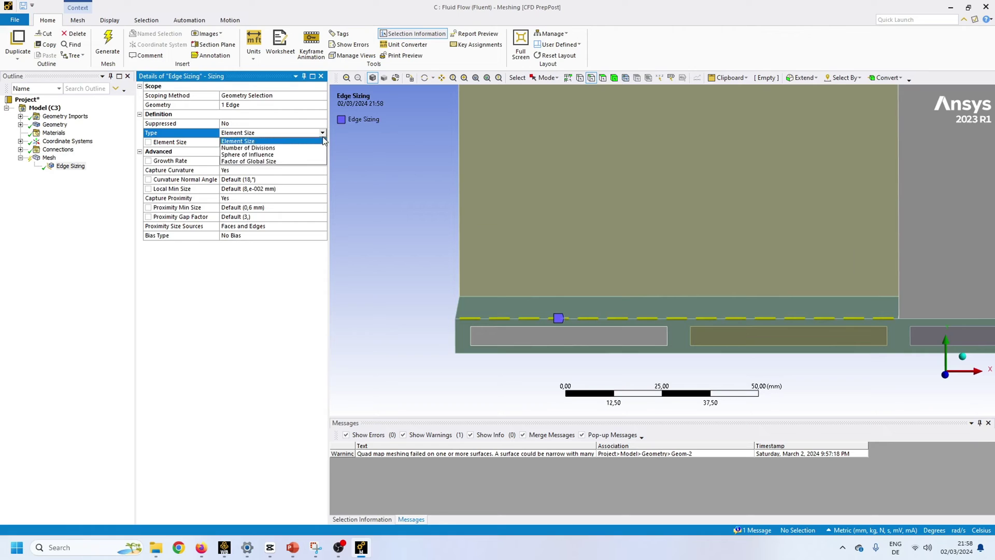
{"action": "left_click", "coordinate": [286, 150]}
{"action": "left_click", "coordinate": [234, 142]}
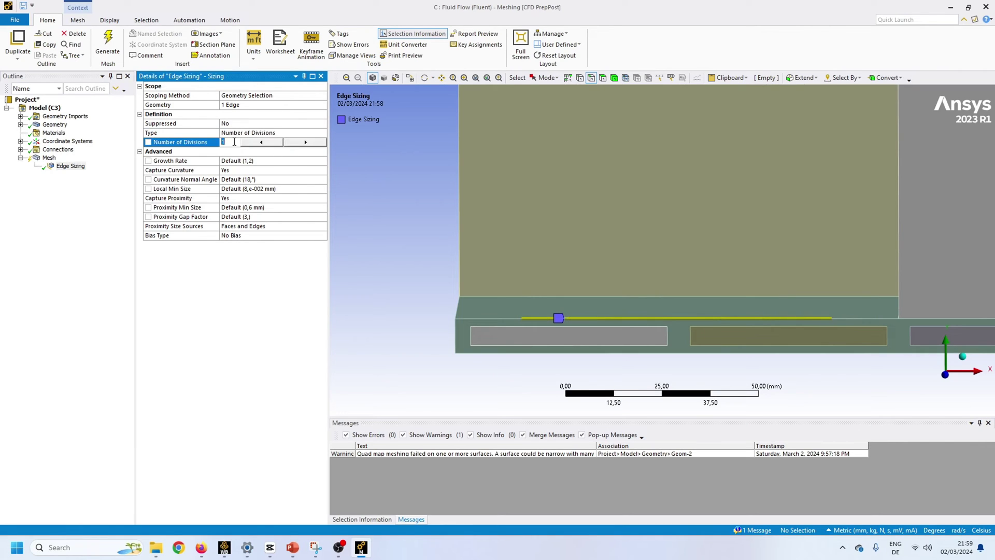
{"action": "type", "text": "100"}
{"action": "key", "text": "Return"}
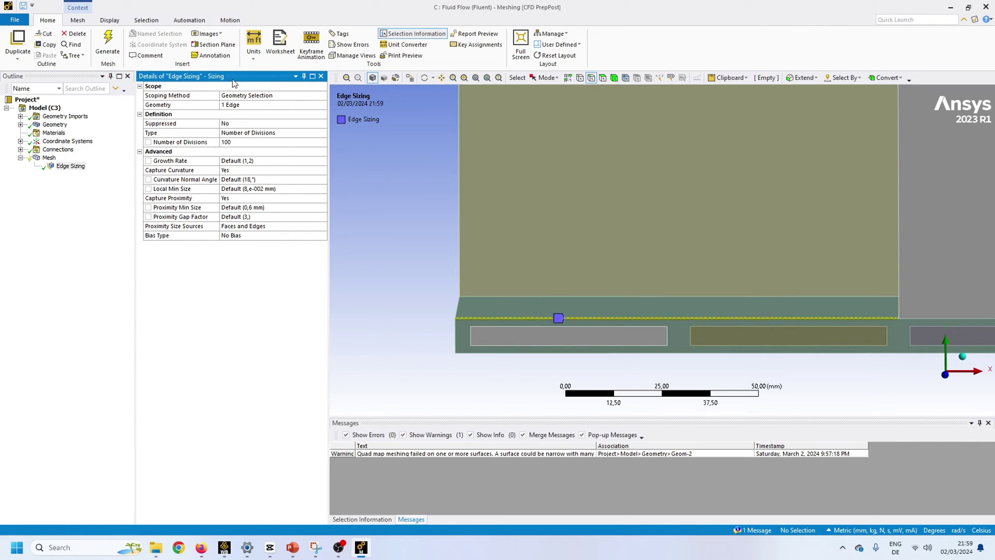
- Show all bodies again and regenerate the mesh with the edge sizing applied
{"action": "right_click", "coordinate": [410, 238]}
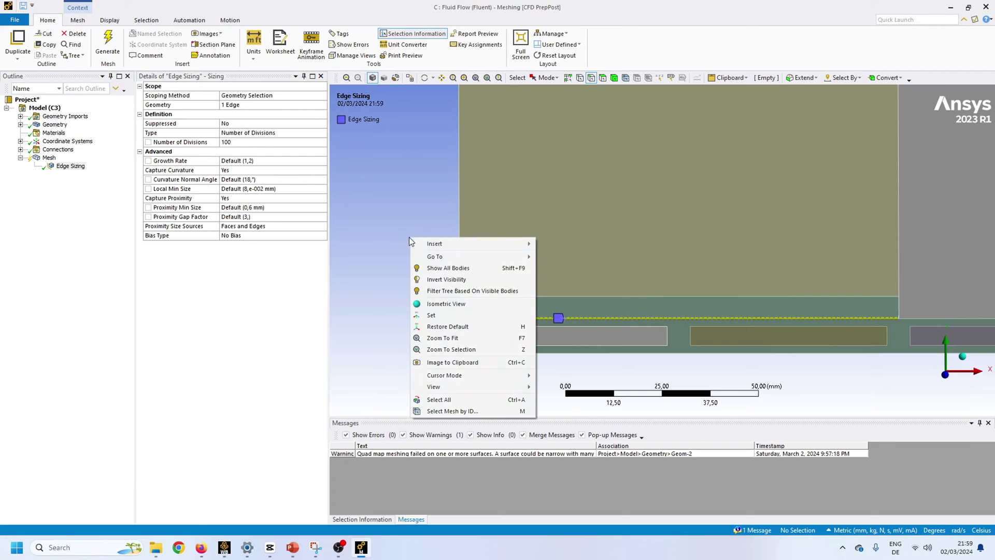
{"action": "left_click", "coordinate": [468, 279]}
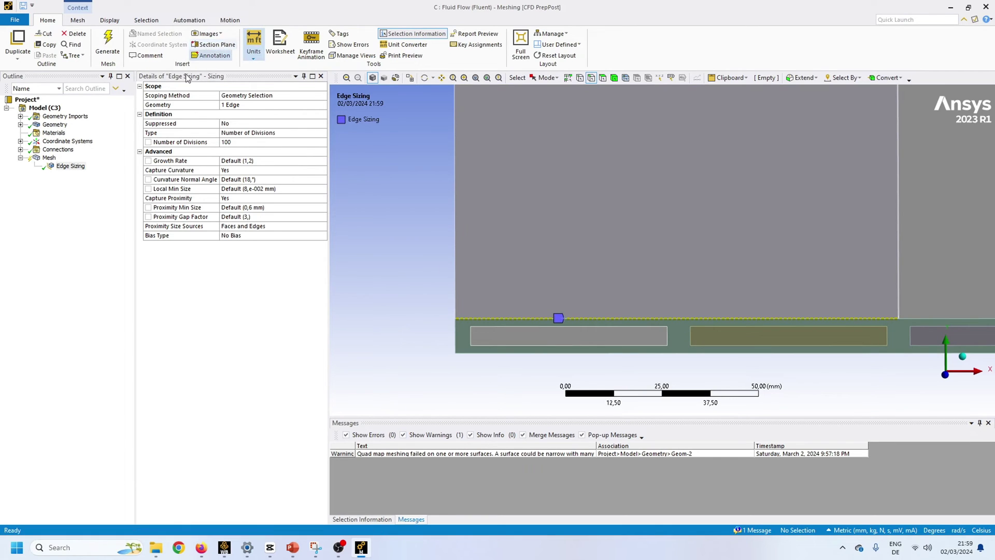
{"action": "left_click", "coordinate": [107, 44]}
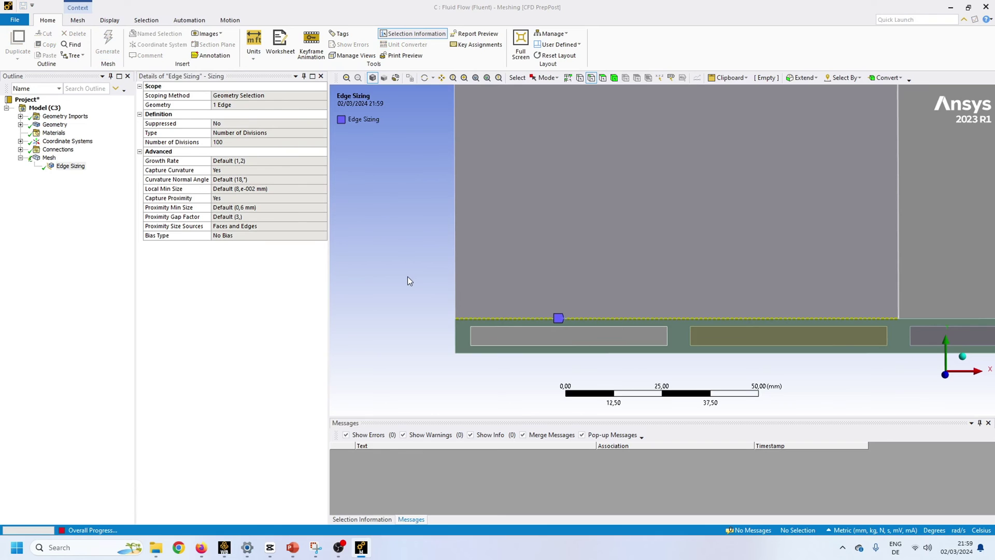
- Inspect the resulting mesh, then reduce the edge sizing to 80 divisions and regenerate it
{"action": "scroll", "coordinate": [548, 291], "scroll_direction": "up", "scroll_amount": 10}
{"action": "scroll", "coordinate": [550, 269], "scroll_direction": "down", "scroll_amount": 4}
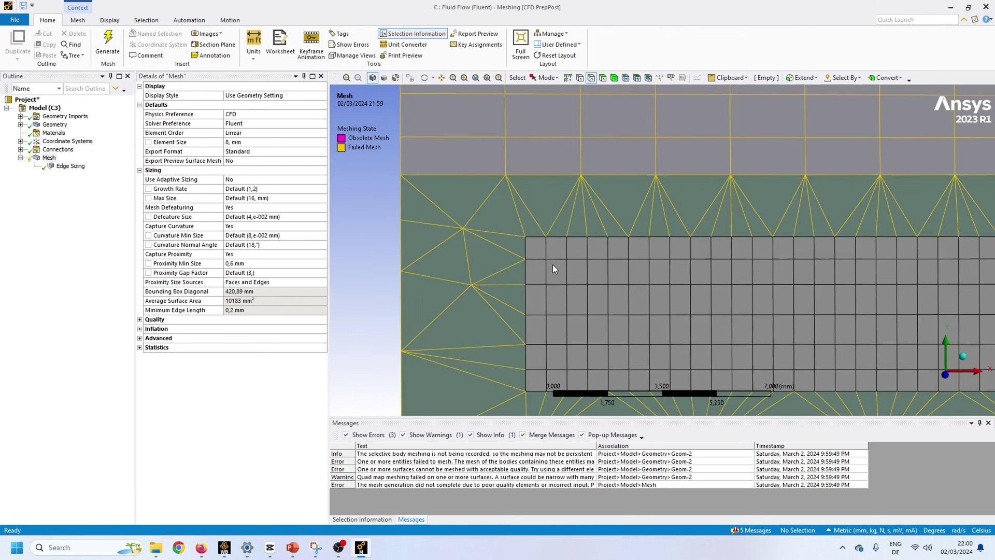
{"action": "middle_click_drag", "start_coordinate": [579, 276], "coordinate": [616, 255]}
{"action": "middle_click_drag", "start_coordinate": [556, 261], "coordinate": [536, 280]}
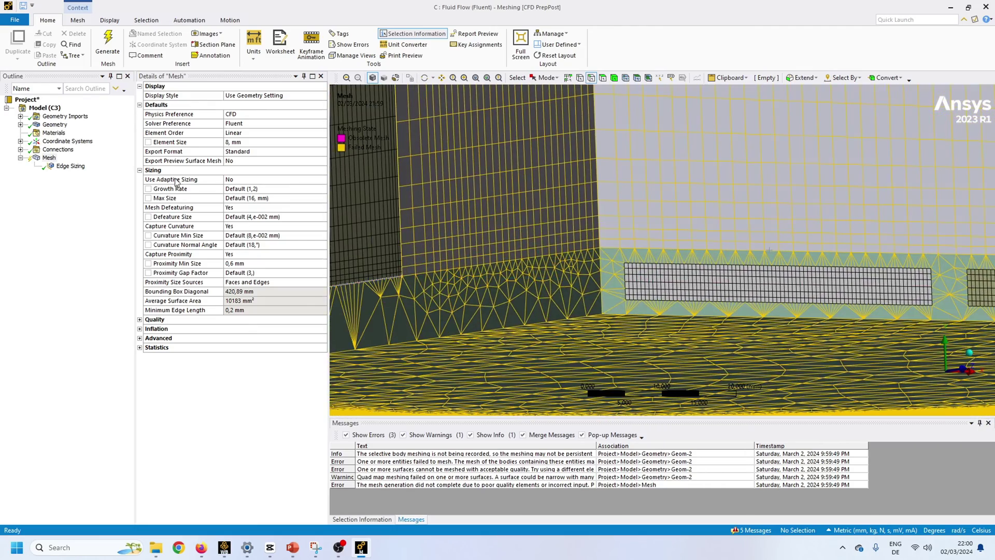
{"action": "left_click", "coordinate": [80, 176]}
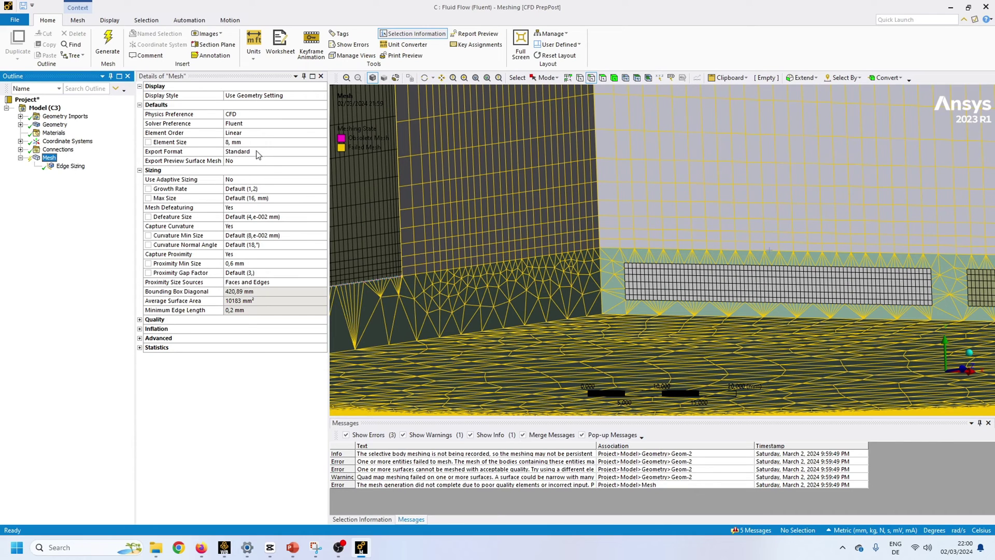
{"action": "left_click", "coordinate": [68, 166]}
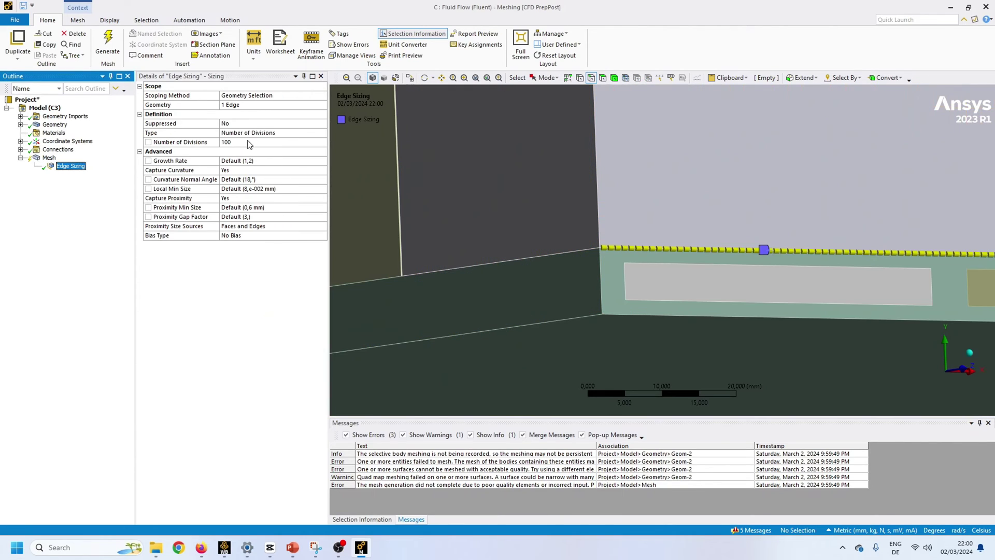
{"action": "left_click", "coordinate": [247, 145]}
{"action": "type", "text": "80"}
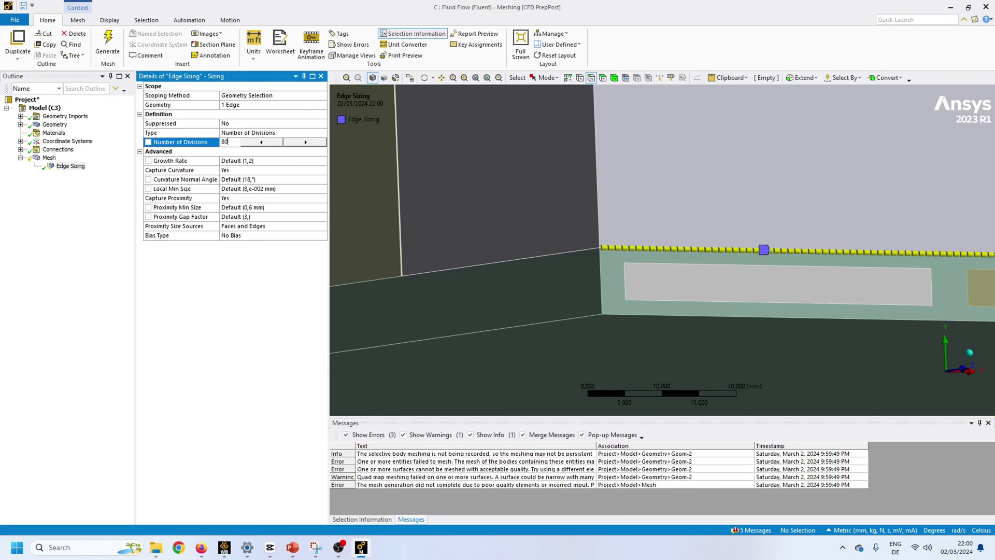
{"action": "key", "text": "Return"}
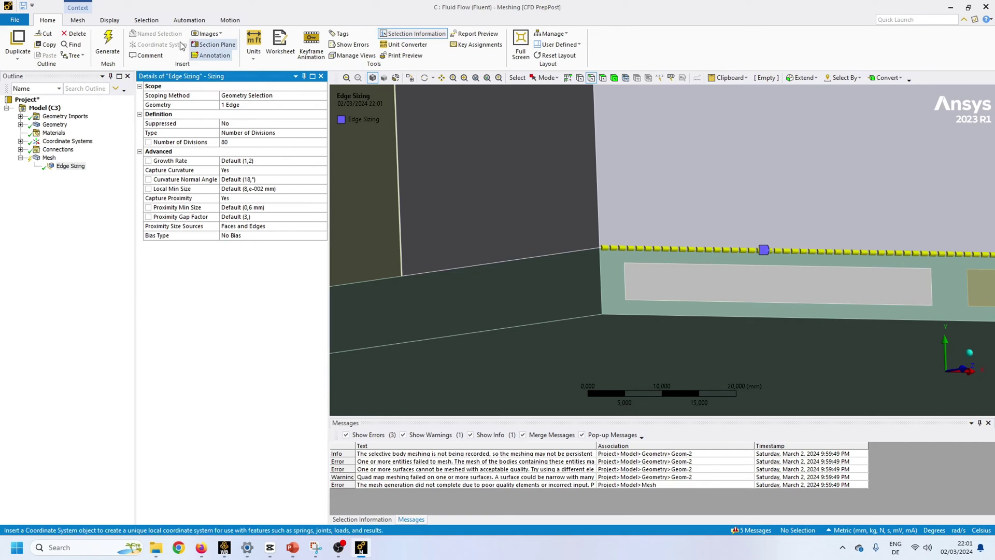
{"action": "left_click", "coordinate": [108, 44]}
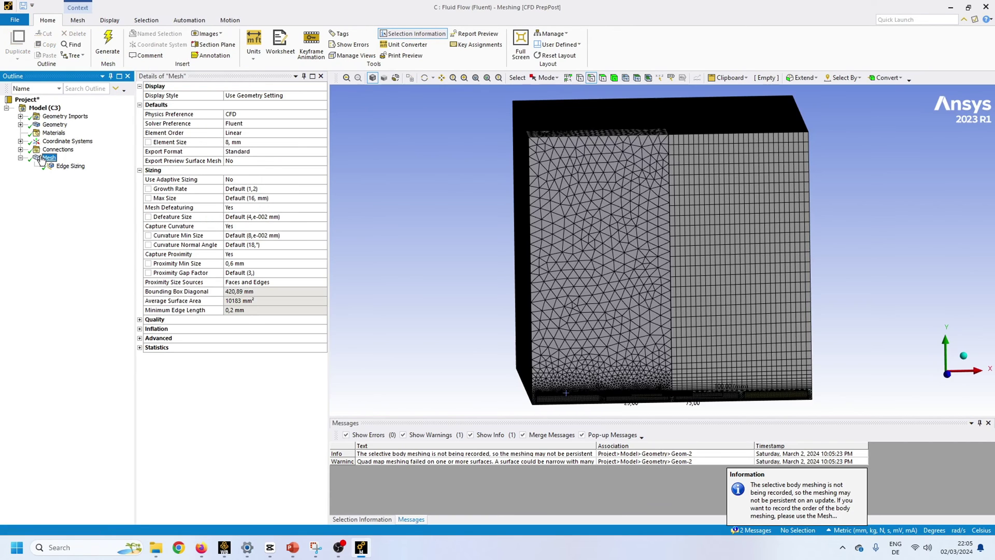
- Examine the regenerated mesh around the plate's front corner, its channel and the interface with the block above
{"action": "middle_click", "coordinate": [466, 341]}
{"action": "right_click_drag", "start_coordinate": [505, 365], "coordinate": [564, 405]}
{"action": "scroll", "coordinate": [677, 331], "scroll_direction": "up", "scroll_amount": 5}
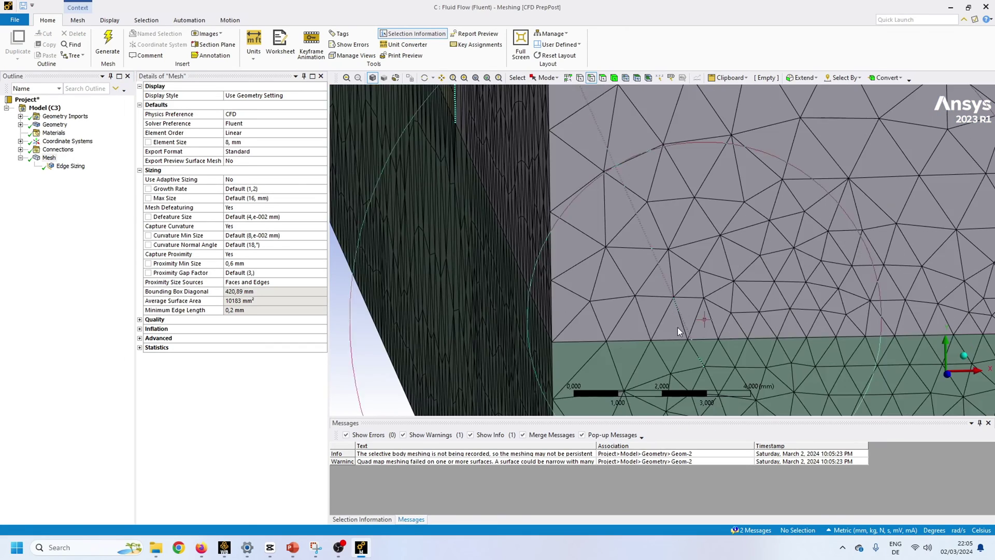
{"action": "scroll", "coordinate": [678, 324], "scroll_direction": "down", "scroll_amount": 4}
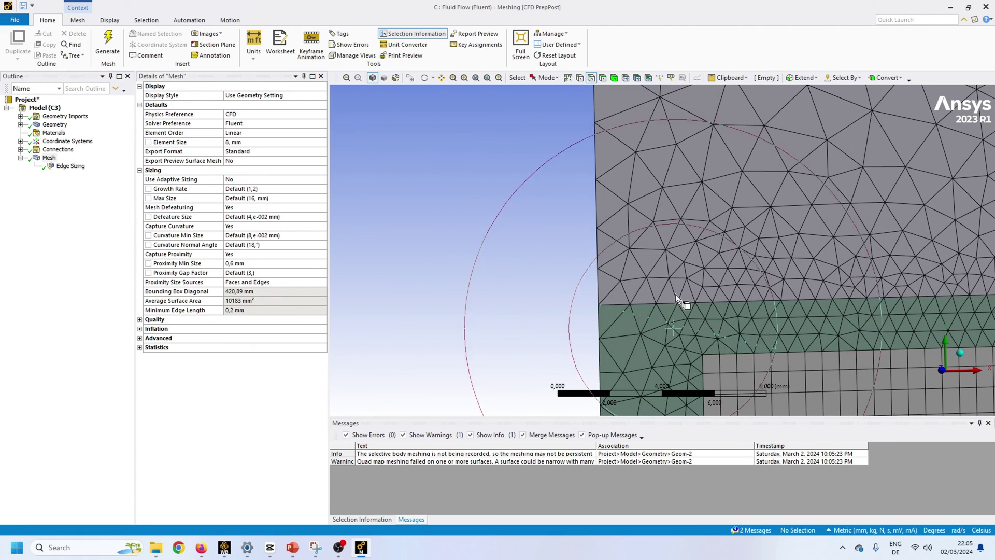
{"action": "scroll", "coordinate": [662, 252], "scroll_direction": "down", "scroll_amount": 4}
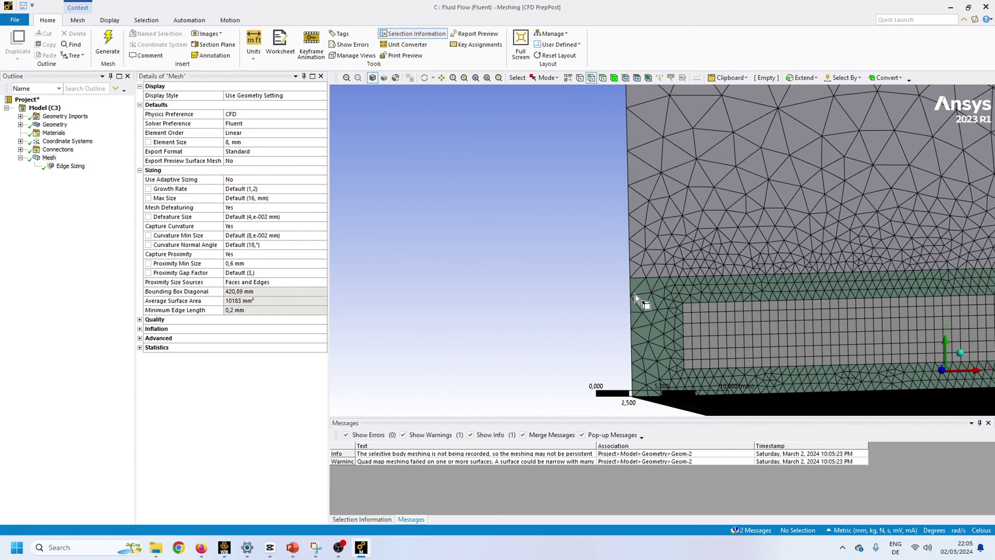
{"action": "middle_click_drag", "start_coordinate": [662, 204], "coordinate": [757, 233]}
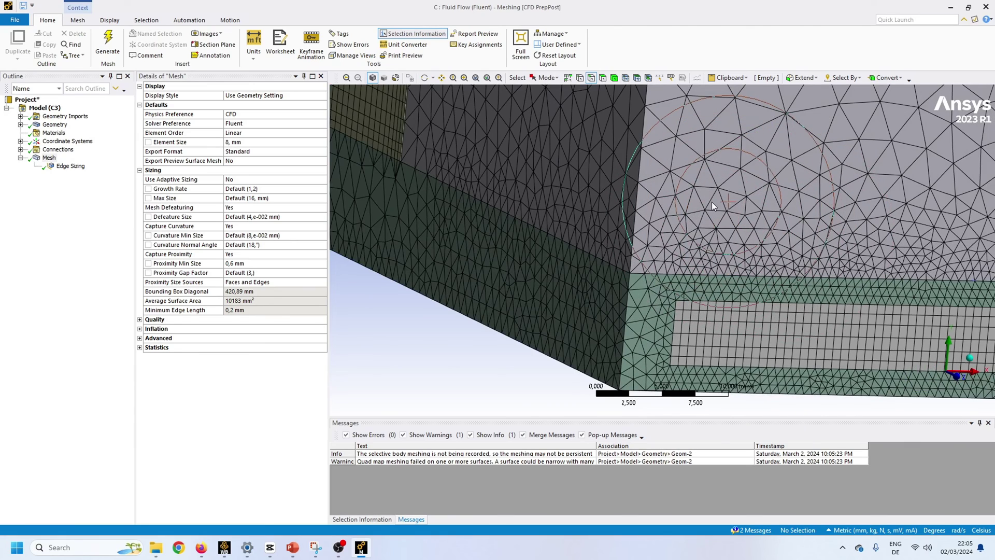
{"action": "scroll", "coordinate": [711, 201], "scroll_direction": "down", "scroll_amount": 3}
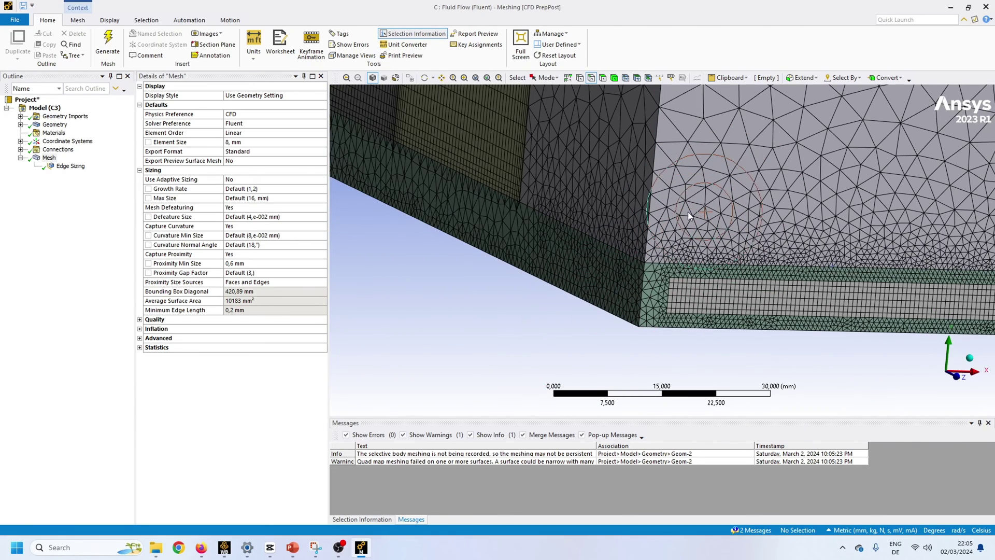
- Hide the whole front corner block to expose the plate surface beneath it
{"action": "left_click", "coordinate": [614, 77]}
{"action": "left_click", "coordinate": [728, 195]}
{"action": "right_click", "coordinate": [729, 195]}
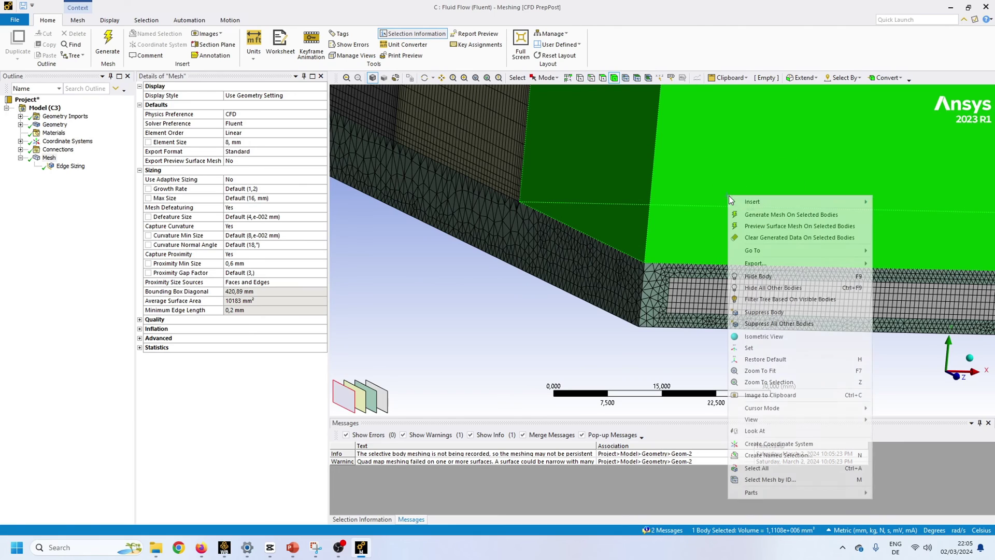
{"action": "left_click", "coordinate": [786, 277]}
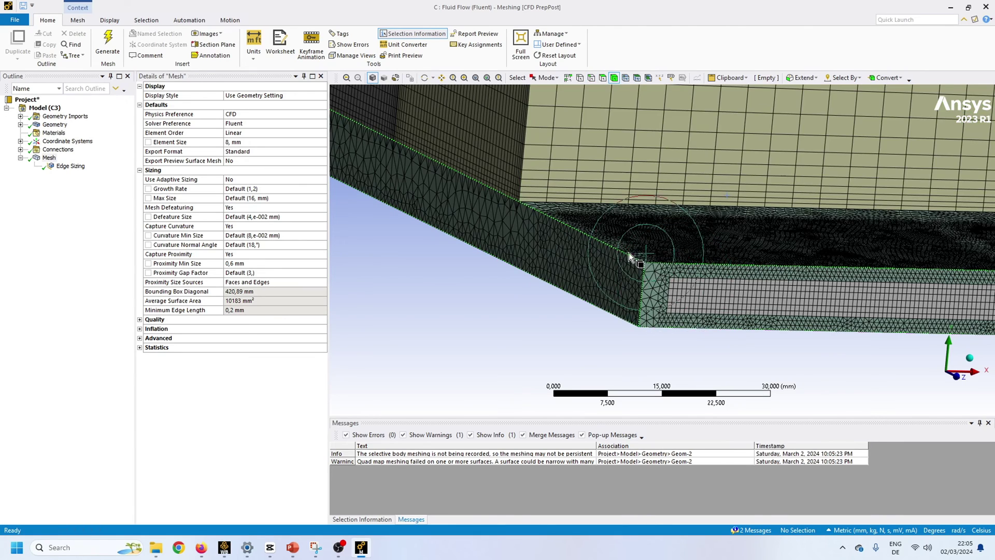
- Examine the plate's exposed upper surface mesh where it meets the remaining blocks, and display the mesh statistics
{"action": "scroll", "coordinate": [629, 253], "scroll_direction": "up", "scroll_amount": 10}
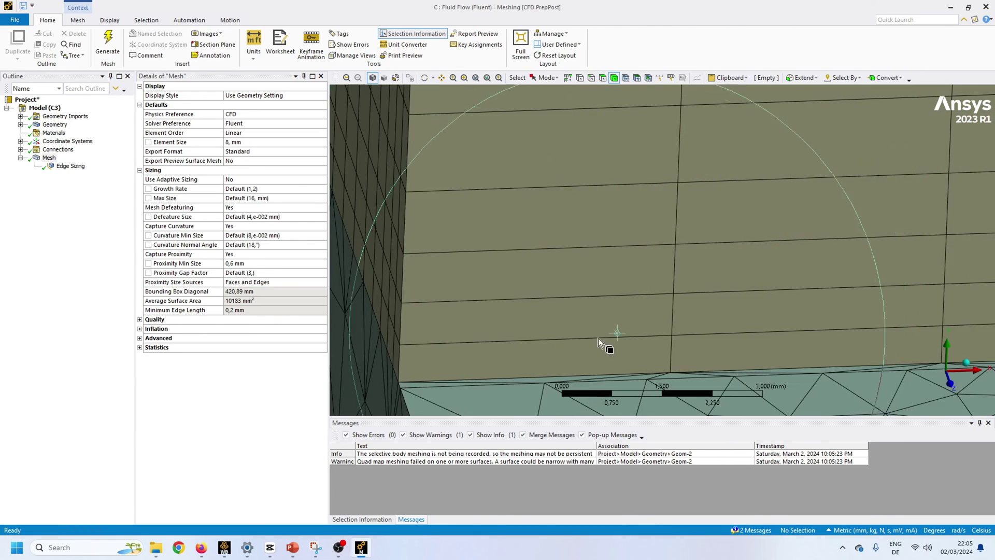
{"action": "middle_click_drag", "start_coordinate": [598, 338], "coordinate": [784, 364]}
{"action": "scroll", "coordinate": [514, 294], "scroll_direction": "up", "scroll_amount": 3}
{"action": "scroll", "coordinate": [591, 238], "scroll_direction": "down", "scroll_amount": 6}
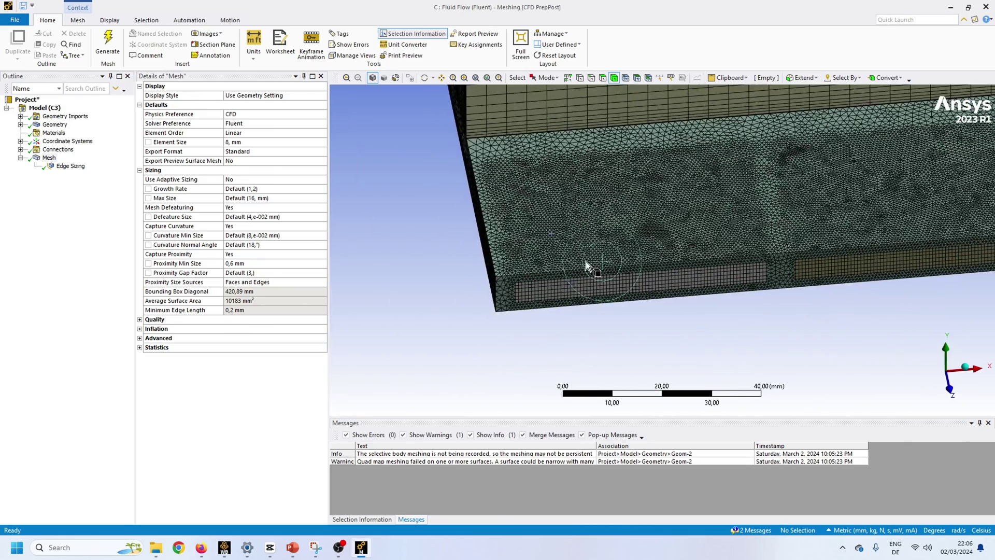
{"action": "middle_click_drag", "start_coordinate": [536, 174], "coordinate": [503, 155]}
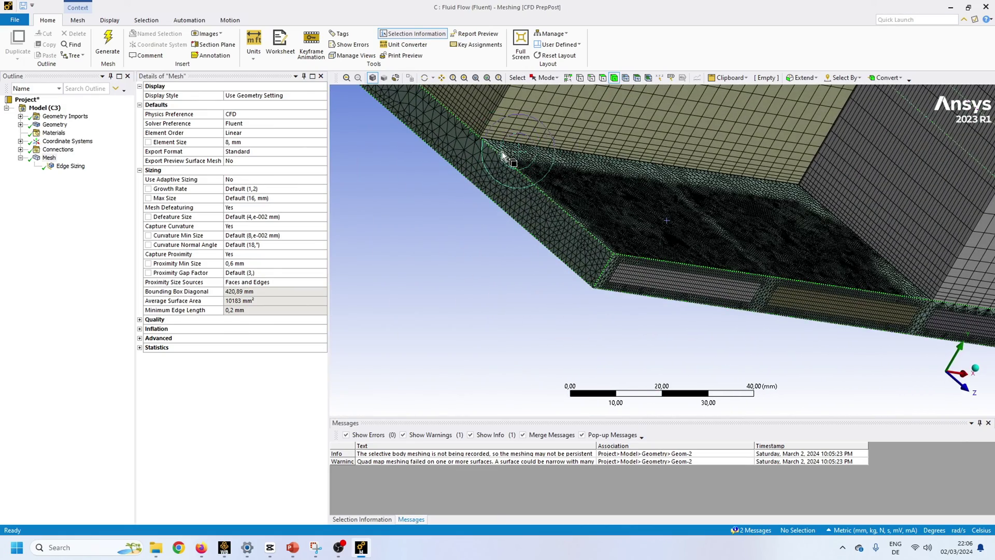
{"action": "left_click", "coordinate": [139, 348]}
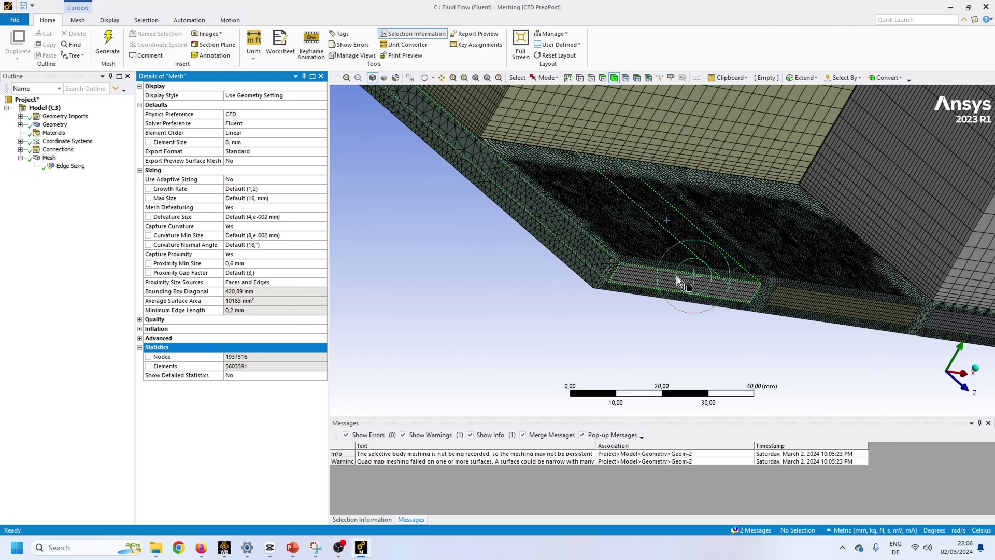
- Examine the plate's upper surface mesh close up where it meets the edge of the adjoining block
{"action": "middle_click_drag", "start_coordinate": [677, 282], "coordinate": [500, 198]}
{"action": "scroll", "coordinate": [537, 222], "scroll_direction": "up", "scroll_amount": 3}
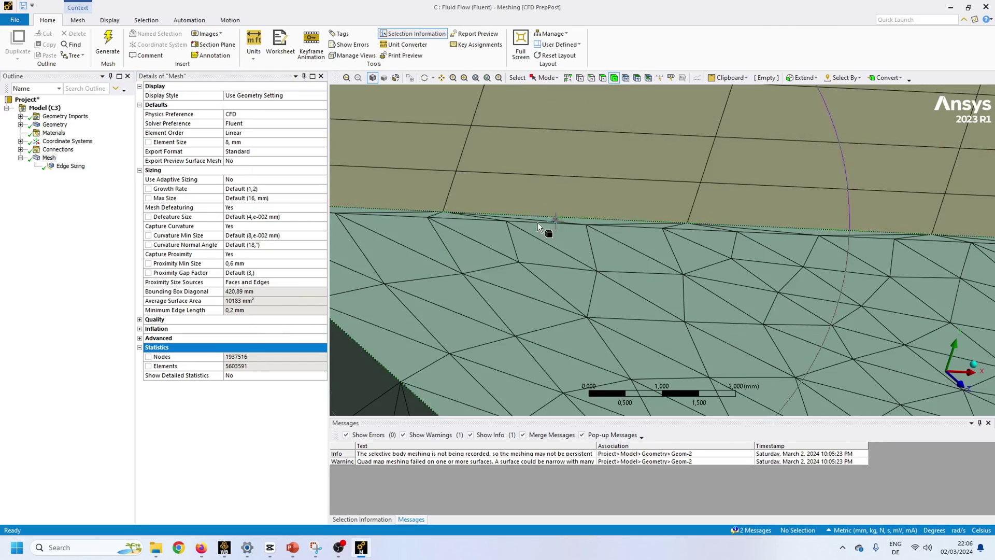
{"action": "scroll", "coordinate": [520, 213], "scroll_direction": "up", "scroll_amount": 3}
{"action": "scroll", "coordinate": [522, 214], "scroll_direction": "down", "scroll_amount": 2}
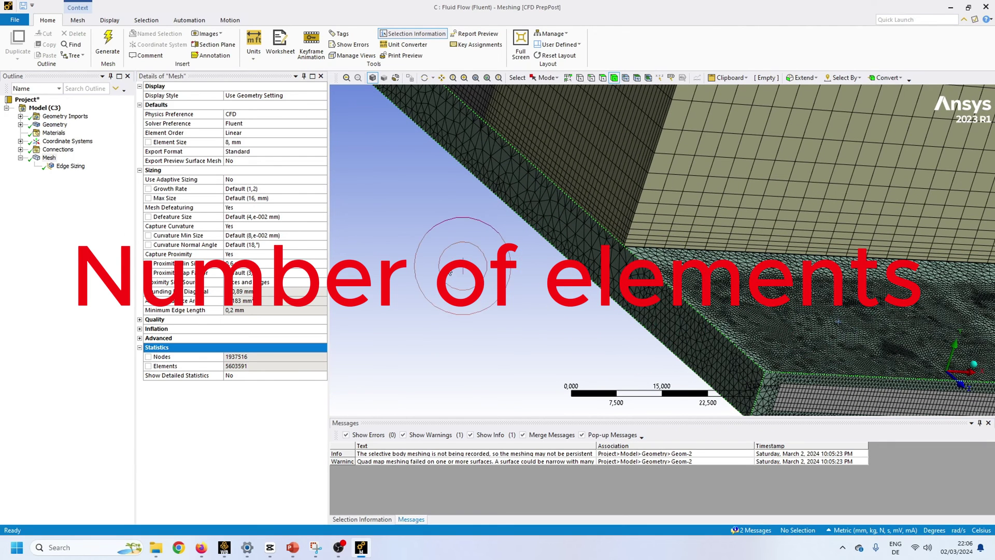
- Show all bodies again and examine the front mesh where the plate and its channels meet the blocks above
{"action": "right_click", "coordinate": [573, 266]}
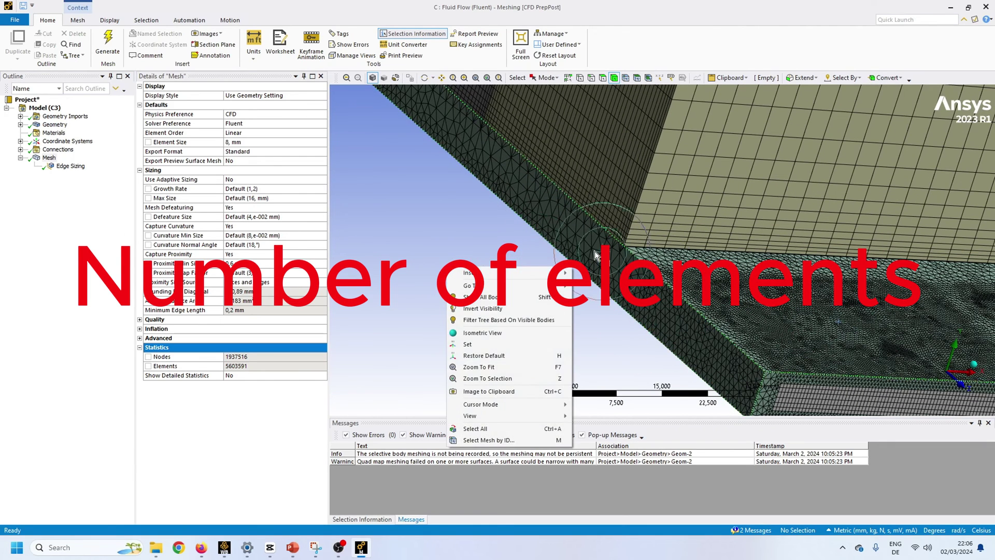
{"action": "left_click", "coordinate": [506, 299]}
{"action": "middle_click_drag", "start_coordinate": [506, 300], "coordinate": [785, 294]}
{"action": "middle_click", "coordinate": [775, 286]}
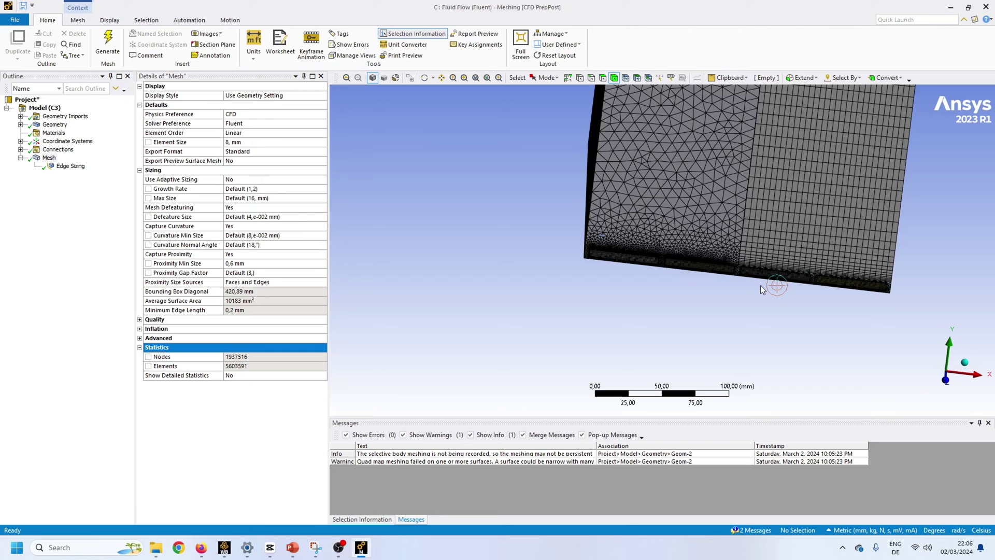
{"action": "right_click_drag", "start_coordinate": [716, 246], "coordinate": [753, 296]}
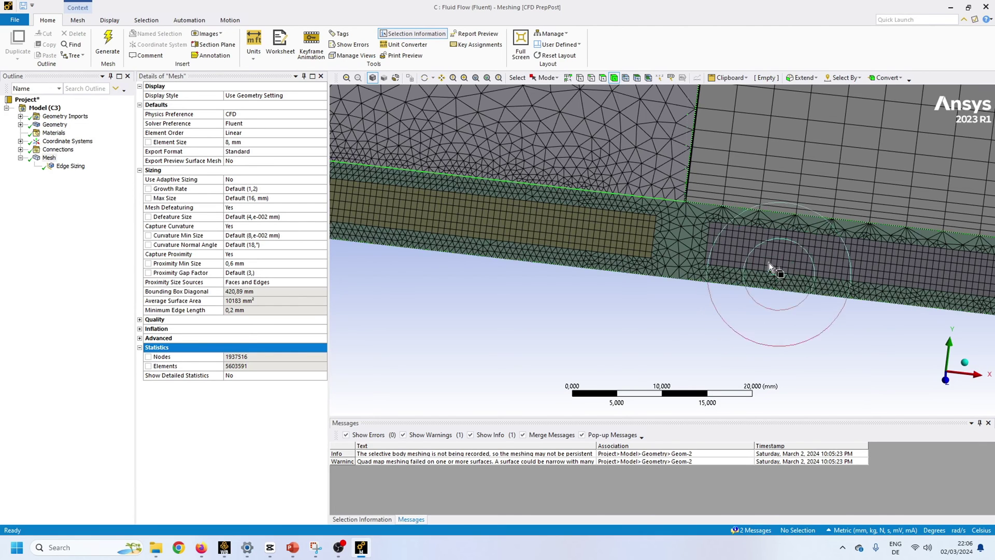
{"action": "scroll", "coordinate": [579, 310], "scroll_direction": "down", "scroll_amount": 2}
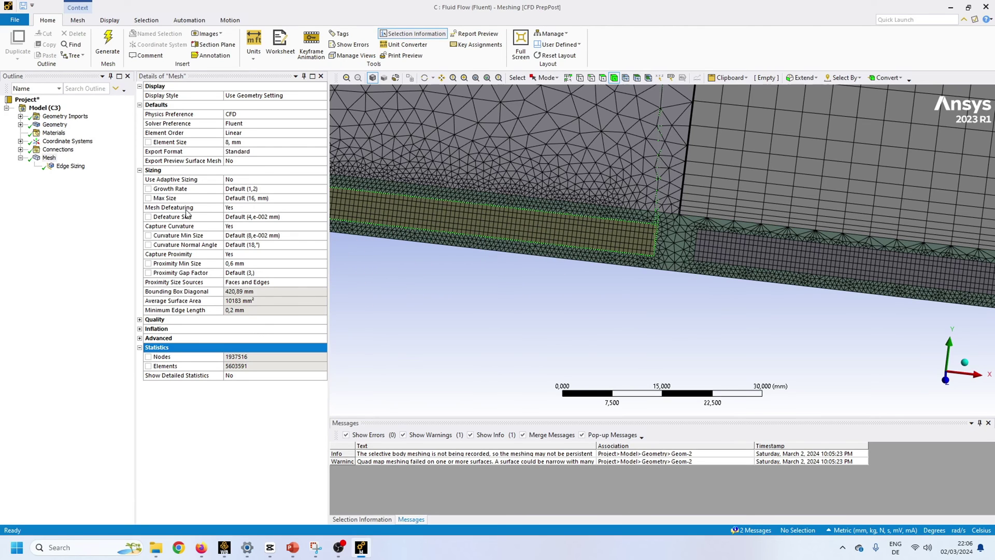
- Delete every contact region from Contact Region through Contact Region 16 under the model's connections
{"action": "left_click", "coordinate": [20, 149]}
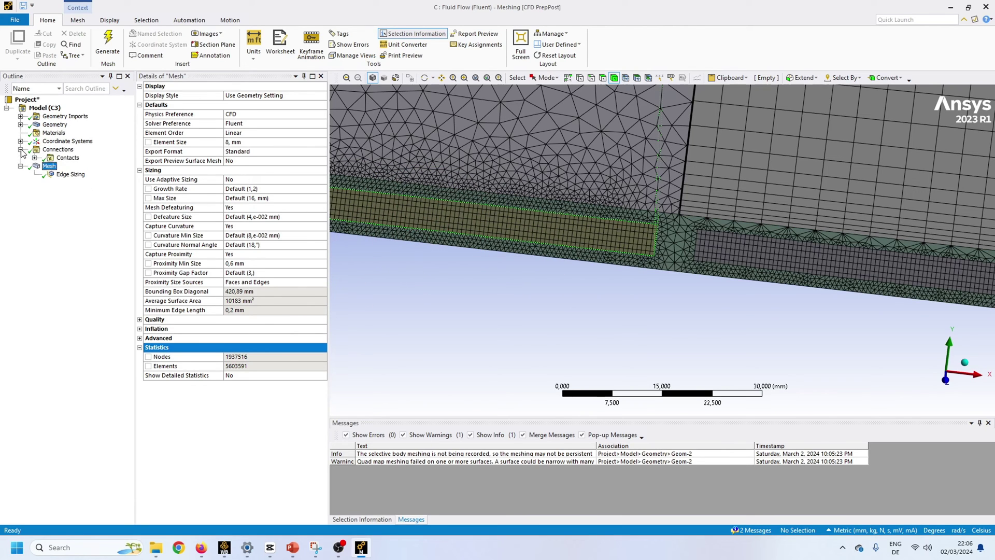
{"action": "left_click", "coordinate": [34, 157]}
{"action": "left_click", "coordinate": [82, 165]}
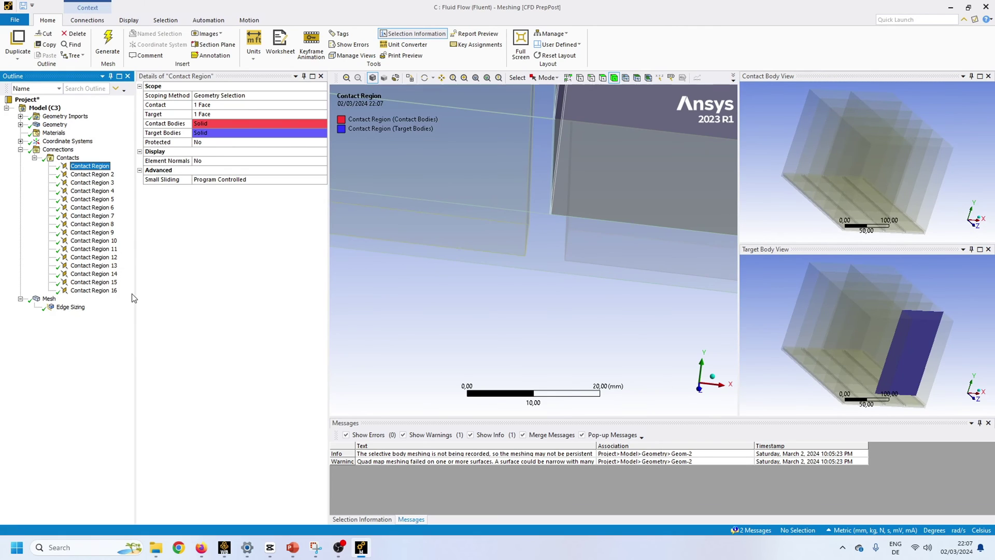
{"action": "left_click", "coordinate": [91, 290], "text": "shift"}
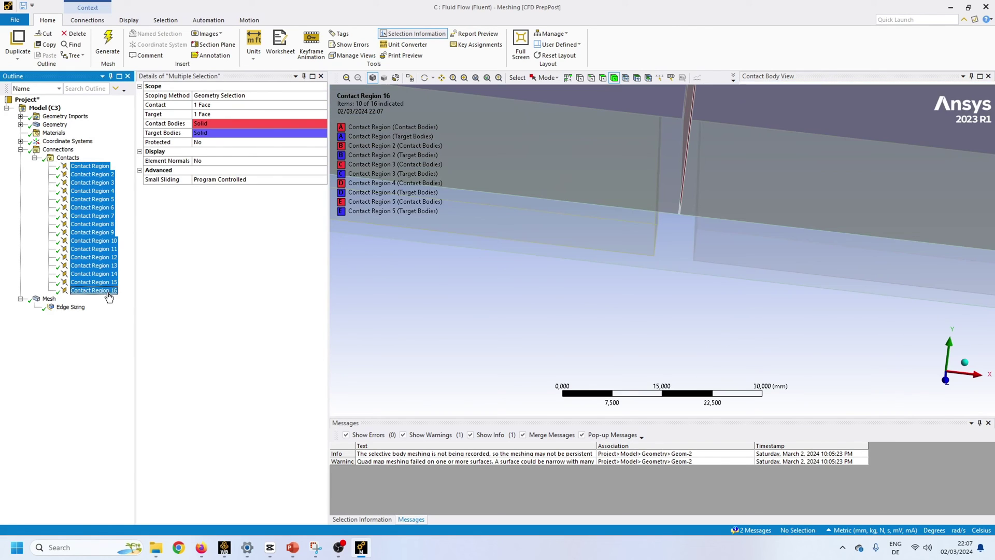
{"action": "right_click", "coordinate": [108, 257]}
{"action": "left_click", "coordinate": [191, 428]}
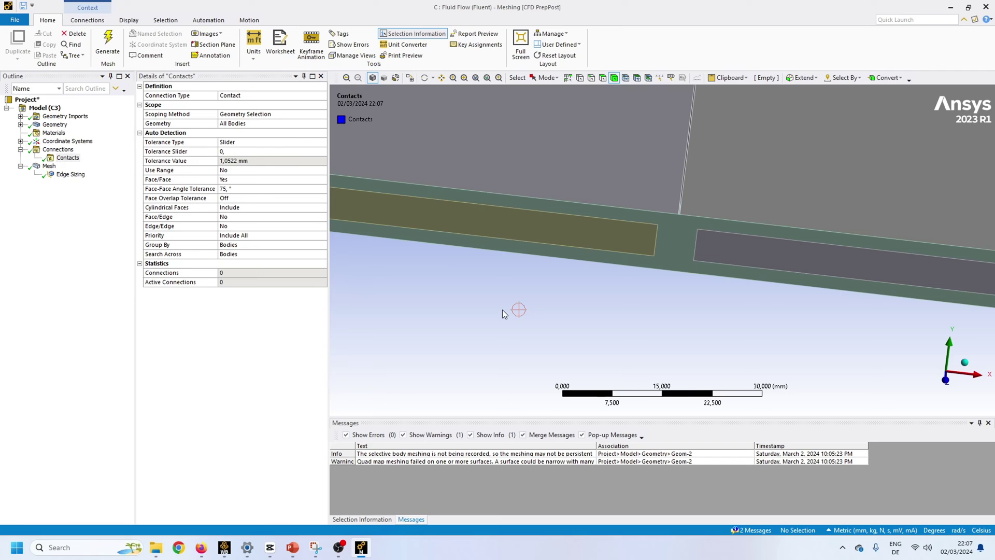
{"action": "scroll", "coordinate": [543, 214], "scroll_direction": "down", "scroll_amount": 5}
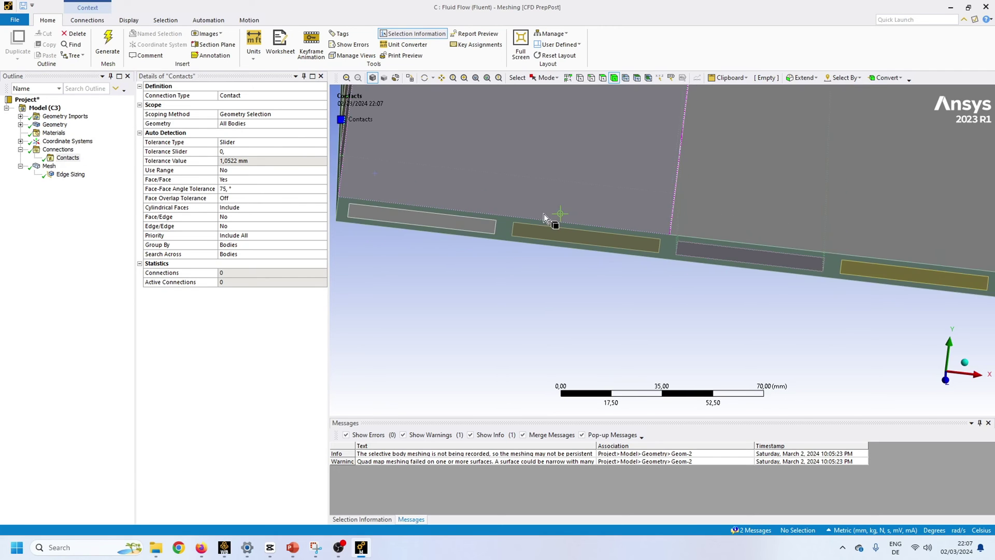
{"action": "middle_click_drag", "start_coordinate": [551, 216], "coordinate": [558, 255]}
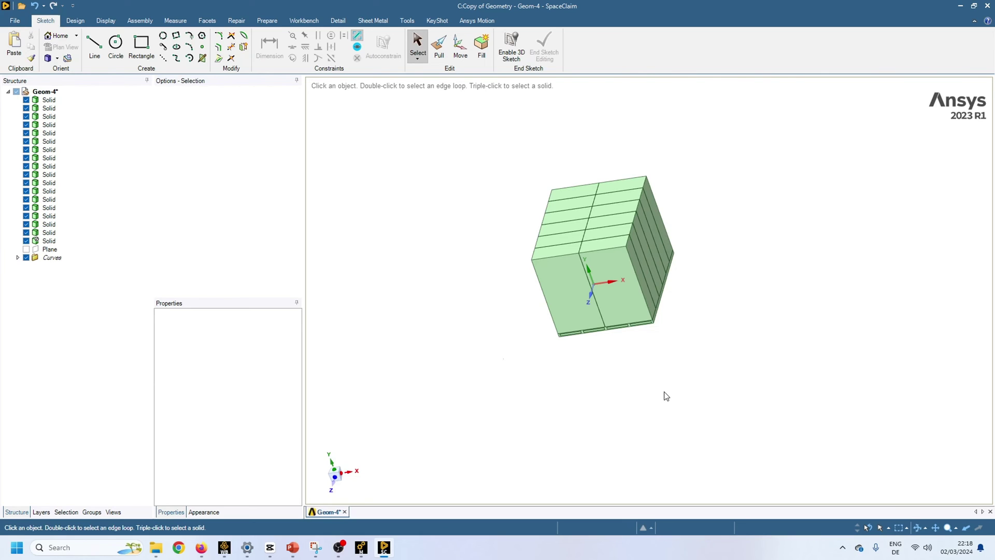
- Switch to SpaceClaim and run the Imprint tool on the Geom-4 bodies with a 0.01 mm tolerance
{"action": "scroll", "coordinate": [601, 332], "scroll_direction": "up", "scroll_amount": 4}
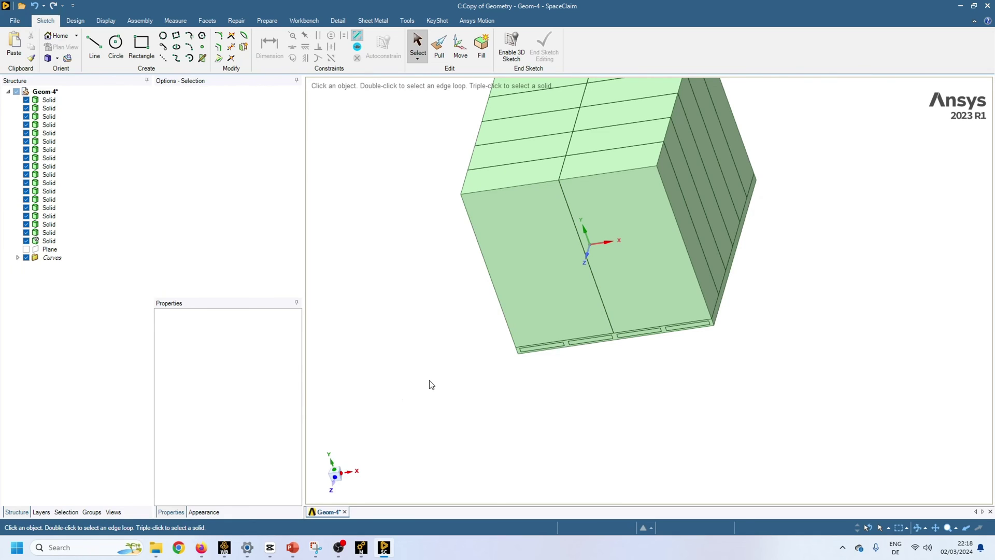
{"action": "left_click", "coordinate": [266, 21]}
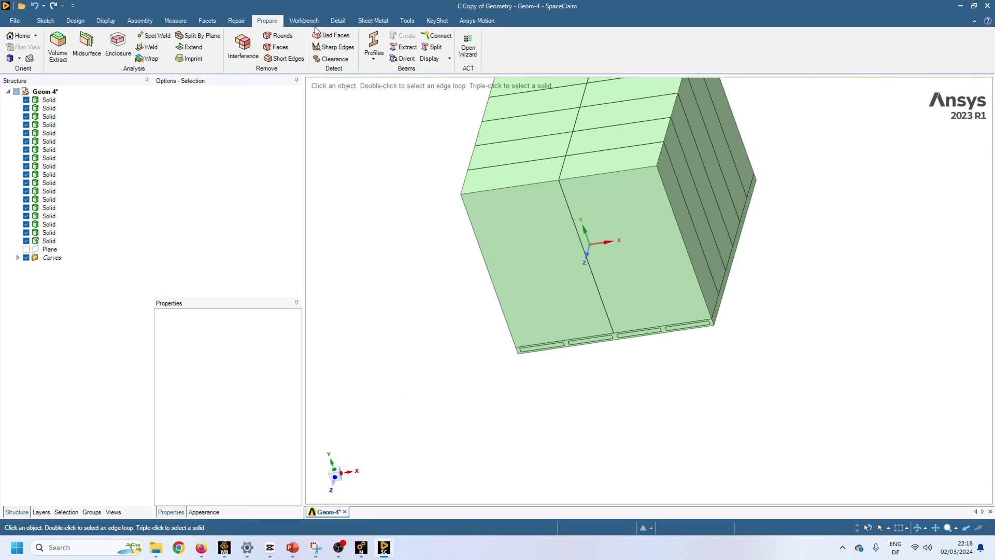
{"action": "left_click", "coordinate": [191, 58]}
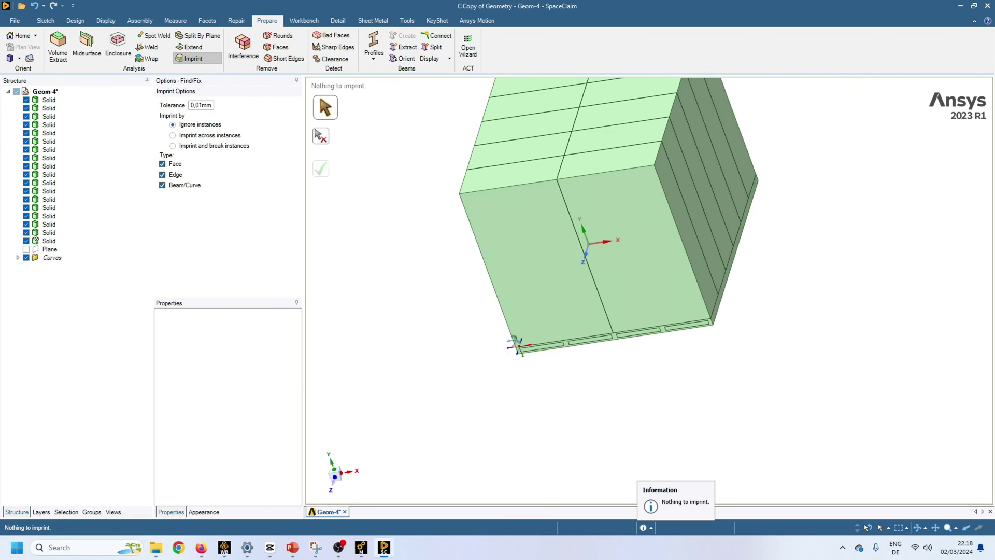
{"action": "middle_click_drag", "start_coordinate": [514, 343], "coordinate": [492, 341]}
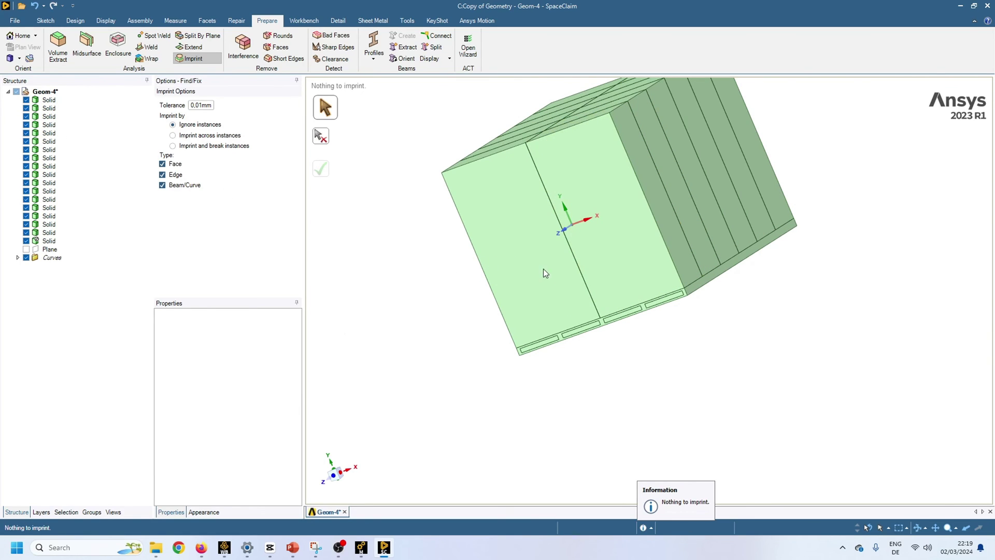
{"action": "key", "text": "Escape"}
- Hide the two front blocks and the second block along the adjacent side
{"action": "left_click", "coordinate": [538, 294]}
{"action": "left_click", "coordinate": [629, 269], "text": "ctrl"}
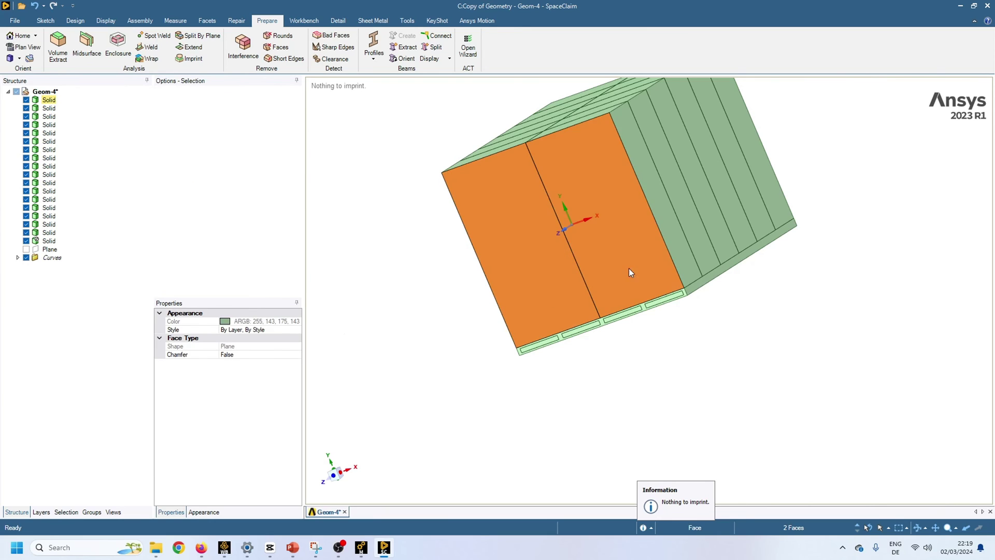
{"action": "left_click", "coordinate": [701, 245], "text": "ctrl"}
{"action": "right_click", "coordinate": [705, 244]}
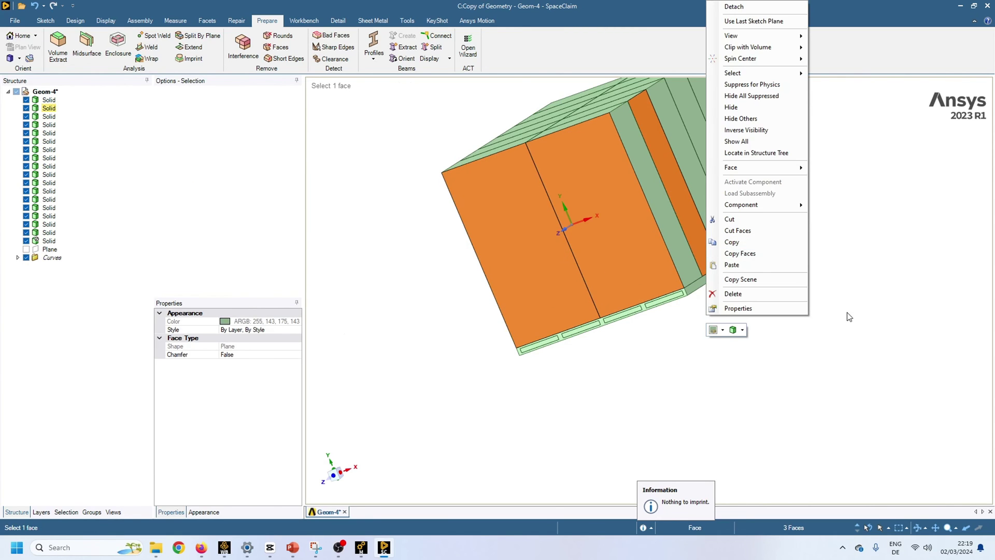
{"action": "left_click", "coordinate": [778, 108]}
- Hide the thin divider solid between the blocks and the remaining second-row block
{"action": "middle_click_drag", "start_coordinate": [665, 370], "coordinate": [715, 400]}
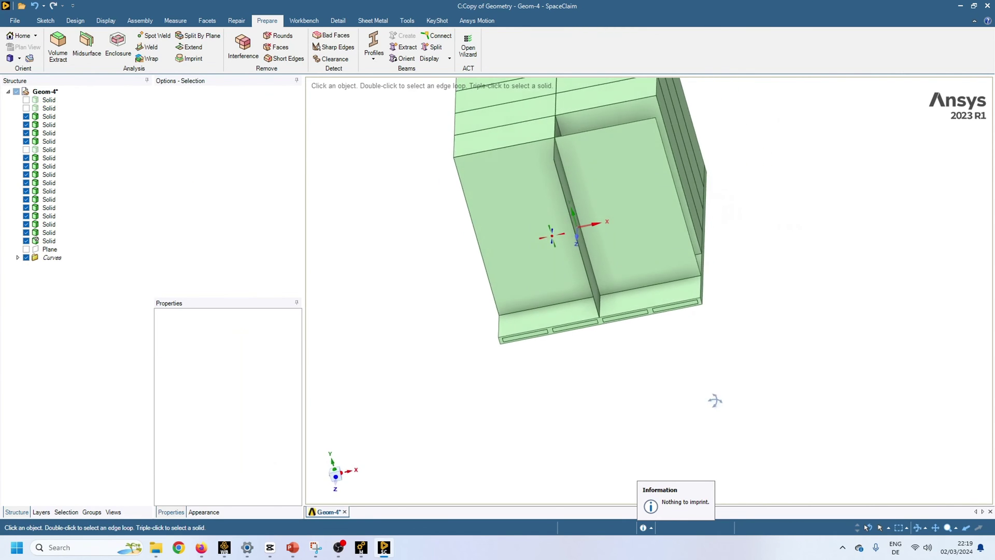
{"action": "middle_click_drag", "start_coordinate": [528, 223], "coordinate": [518, 228]}
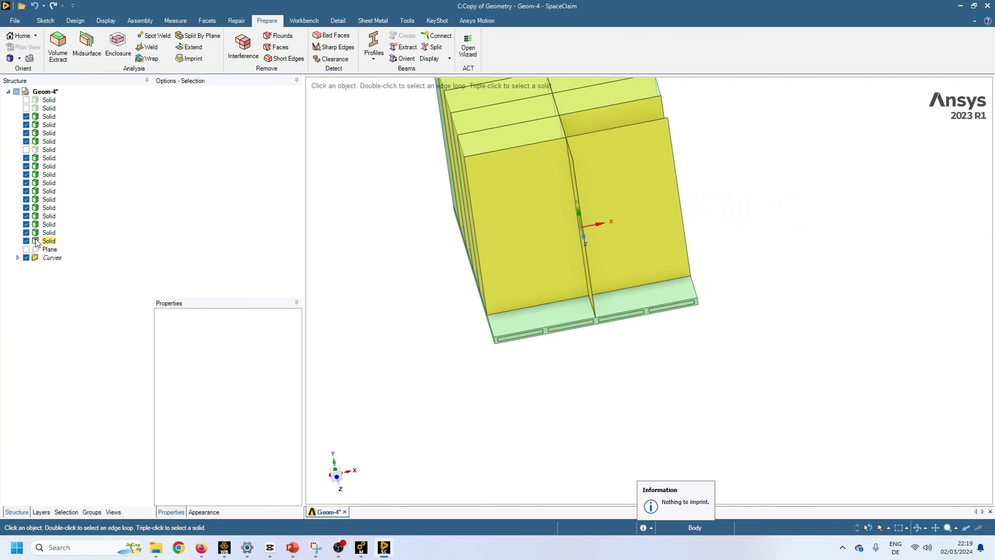
{"action": "left_click", "coordinate": [26, 240]}
{"action": "right_click", "coordinate": [520, 251]}
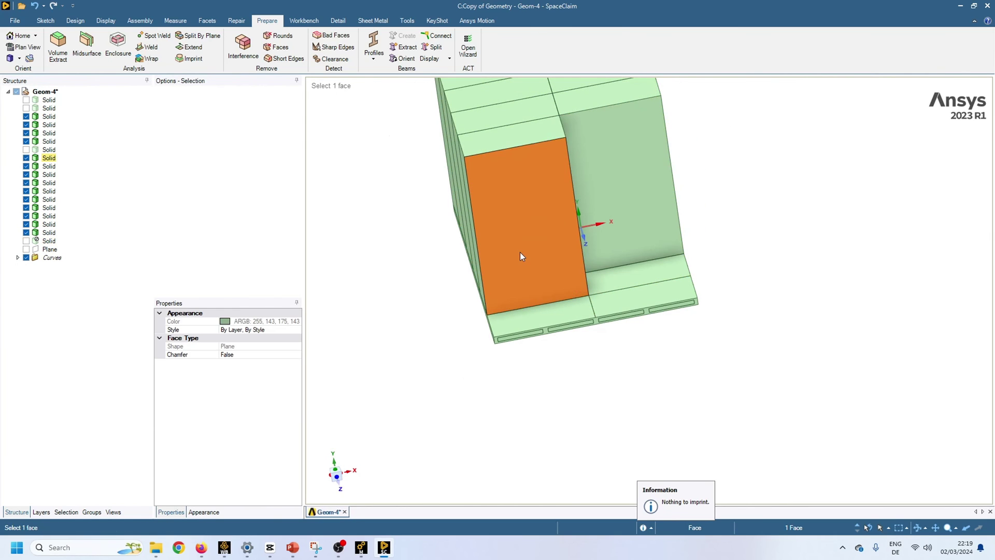
{"action": "left_click", "coordinate": [554, 107]}
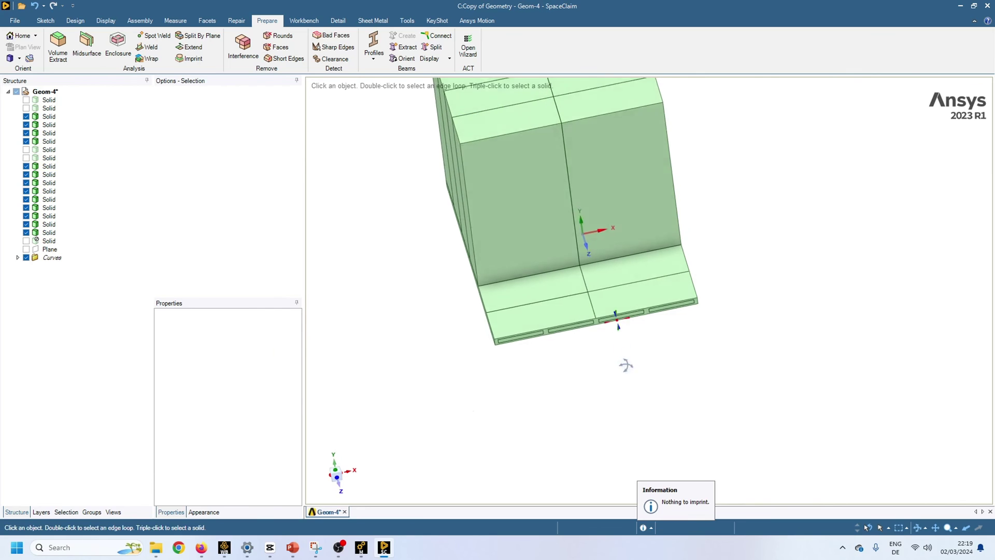
- Examine the imprinted edges on the plate's exposed upper surface where four blocks meet, and close SpaceClaim
{"action": "scroll", "coordinate": [567, 278], "scroll_direction": "up", "scroll_amount": 5}
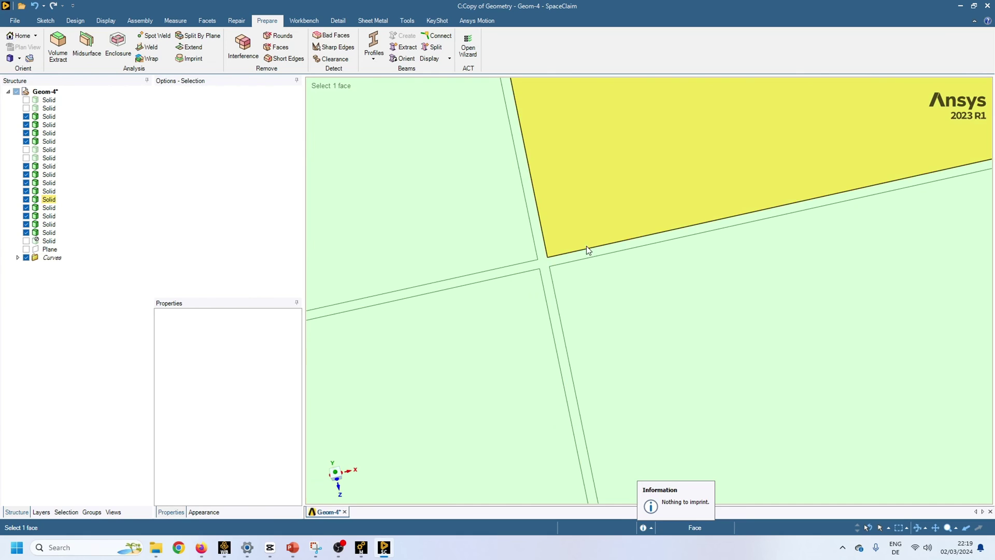
{"action": "scroll", "coordinate": [667, 300], "scroll_direction": "down", "scroll_amount": 3}
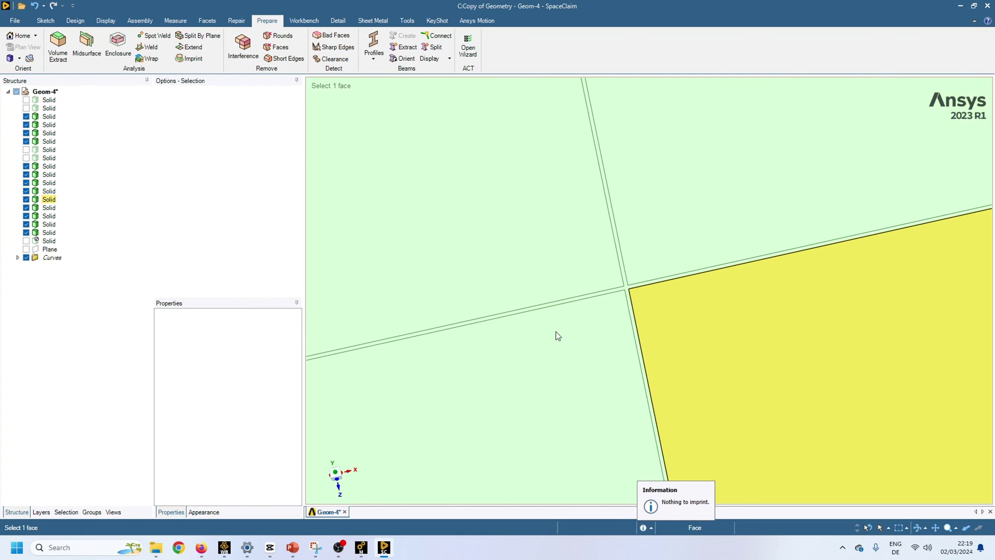
{"action": "scroll", "coordinate": [638, 322], "scroll_direction": "up", "scroll_amount": 3}
{"action": "scroll", "coordinate": [582, 257], "scroll_direction": "down", "scroll_amount": 5}
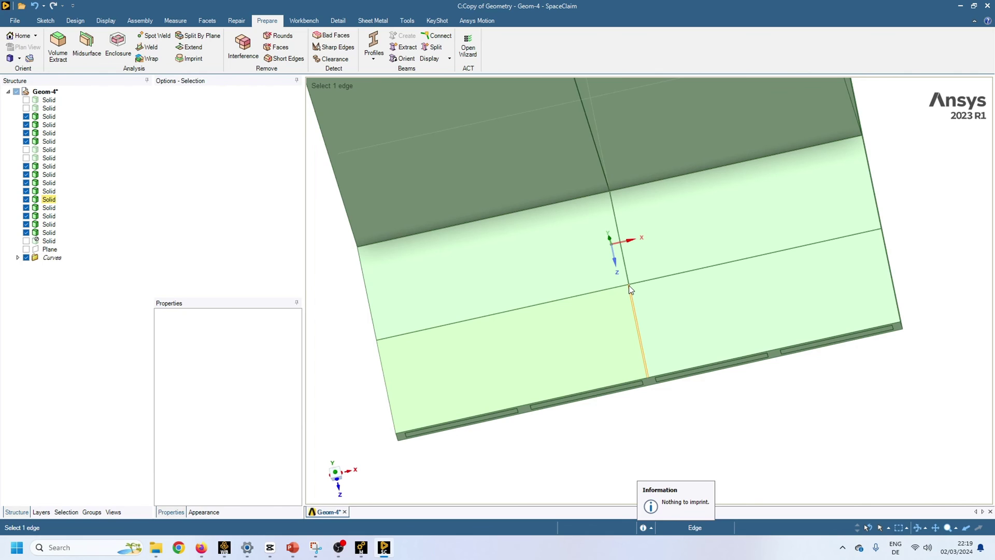
{"action": "key", "text": "Escape"}
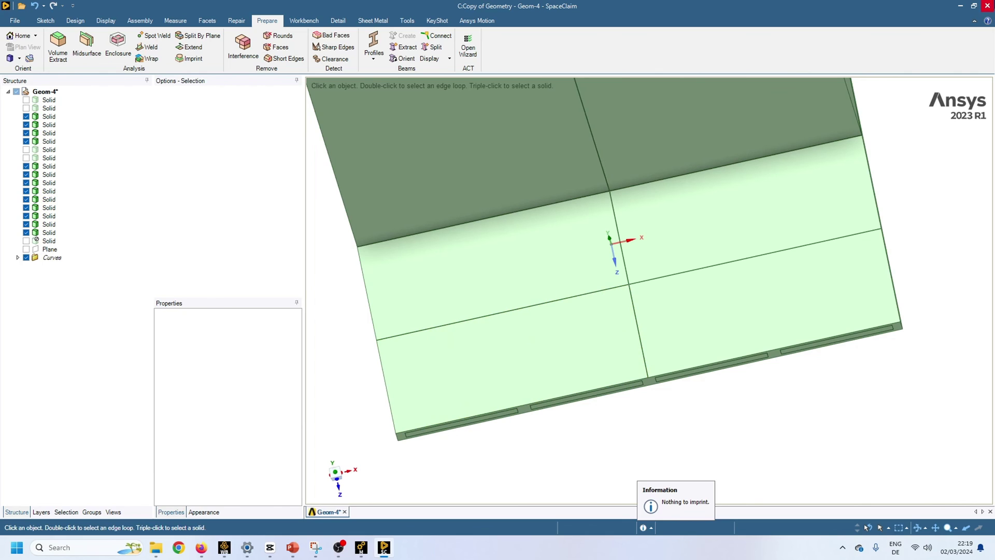
{"action": "left_click", "coordinate": [989, 7]}
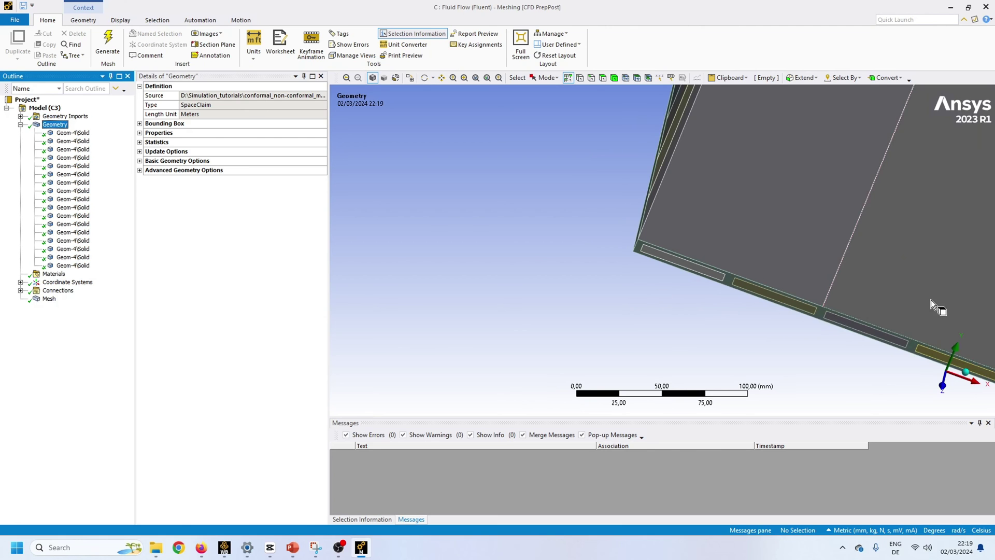
- Hide the two front blocks and the second side block in the meshing model to expose the plate
{"action": "middle_click_drag", "start_coordinate": [930, 299], "coordinate": [699, 309]}
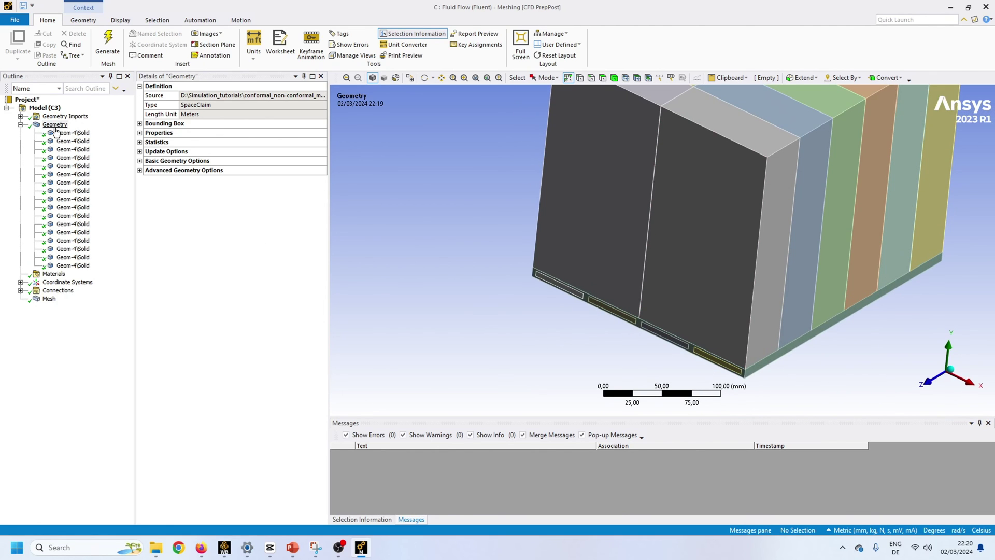
{"action": "left_click", "coordinate": [555, 172]}
{"action": "left_click", "coordinate": [751, 259], "text": "ctrl"}
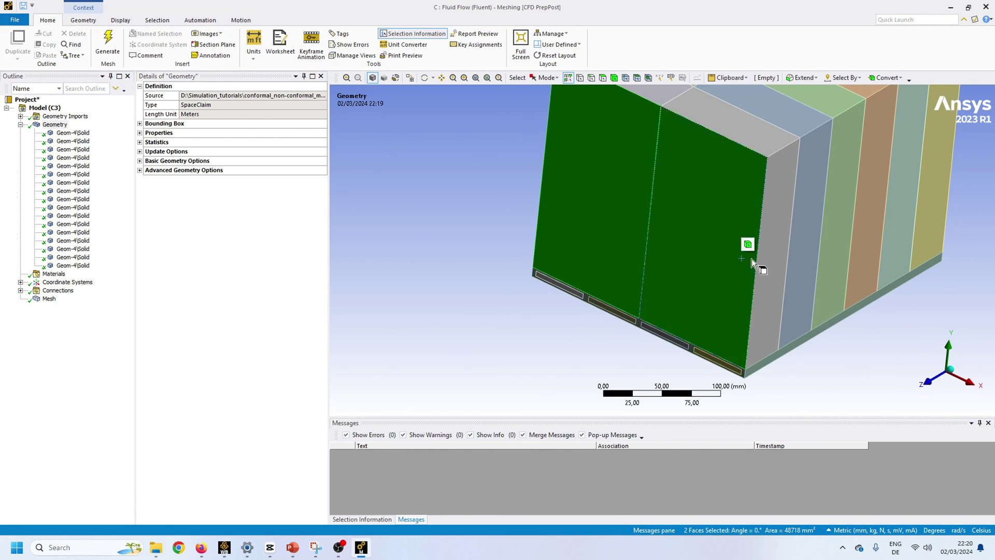
{"action": "left_click", "coordinate": [803, 257], "text": "ctrl"}
{"action": "right_click", "coordinate": [803, 257]}
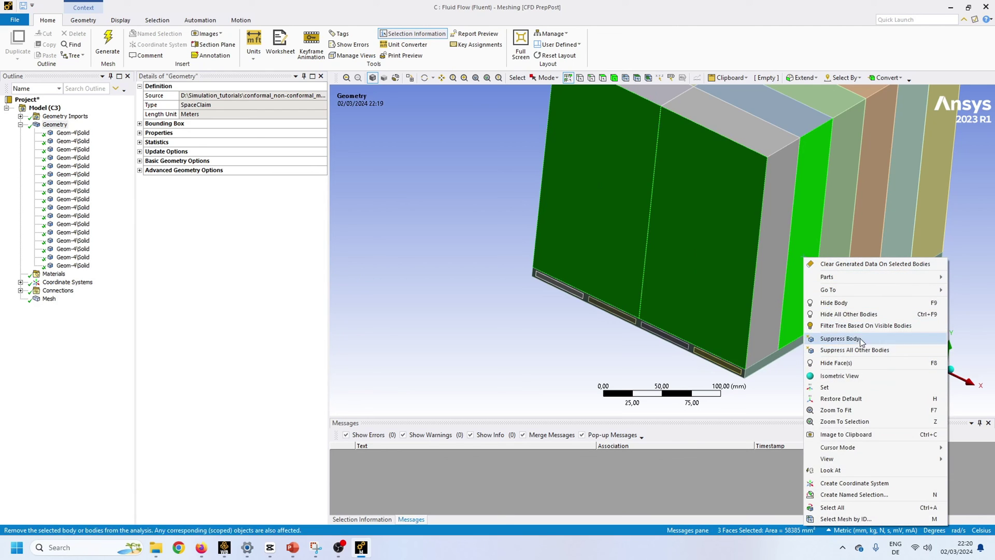
{"action": "left_click", "coordinate": [852, 303]}
- Examine the imprinted edge lines on the plate's upper surface at the corner of the remaining block
{"action": "scroll", "coordinate": [679, 317], "scroll_direction": "down", "scroll_amount": 2}
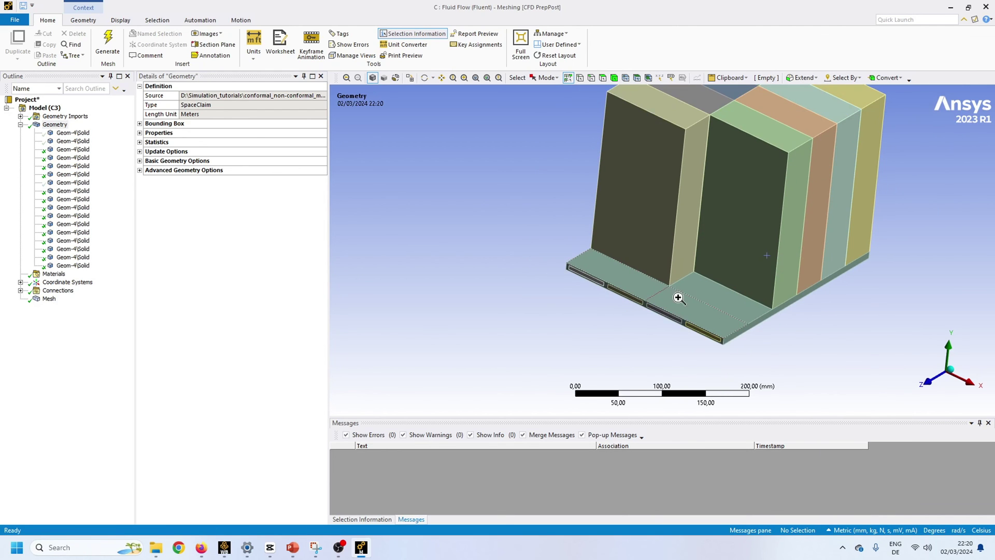
{"action": "scroll", "coordinate": [677, 296], "scroll_direction": "up", "scroll_amount": 5}
{"action": "scroll", "coordinate": [702, 235], "scroll_direction": "up", "scroll_amount": 2}
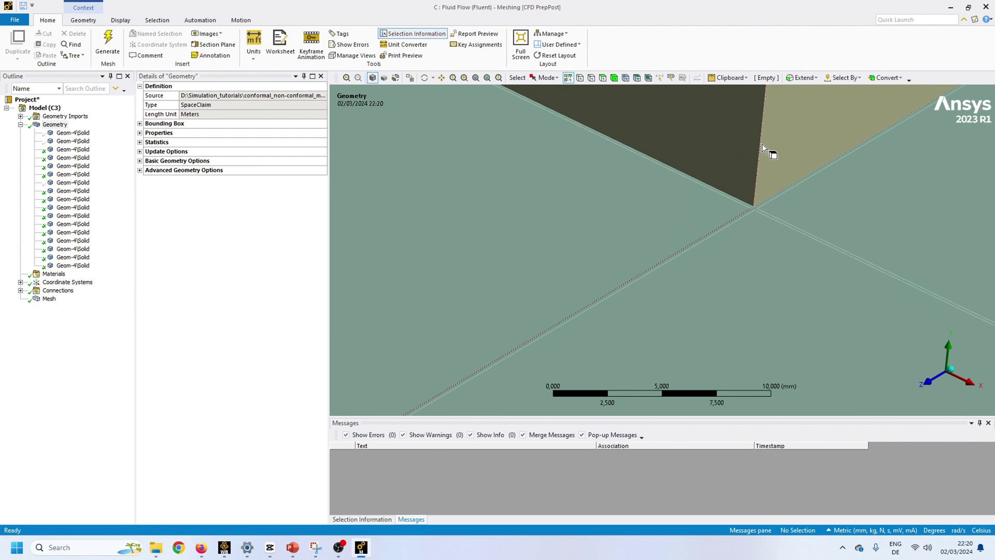
{"action": "scroll", "coordinate": [777, 220], "scroll_direction": "up", "scroll_amount": 3}
{"action": "scroll", "coordinate": [698, 259], "scroll_direction": "down", "scroll_amount": 5}
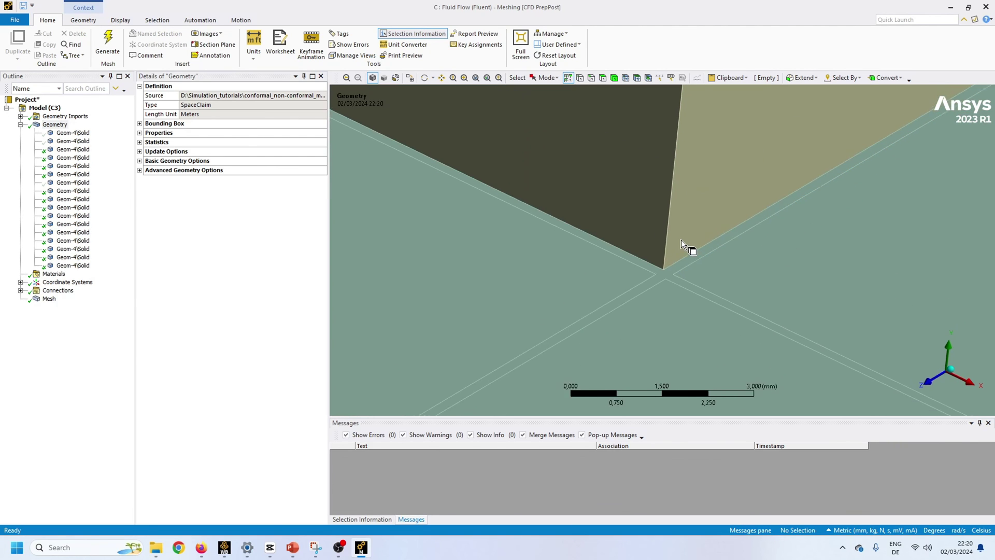
{"action": "scroll", "coordinate": [635, 243], "scroll_direction": "down", "scroll_amount": 4}
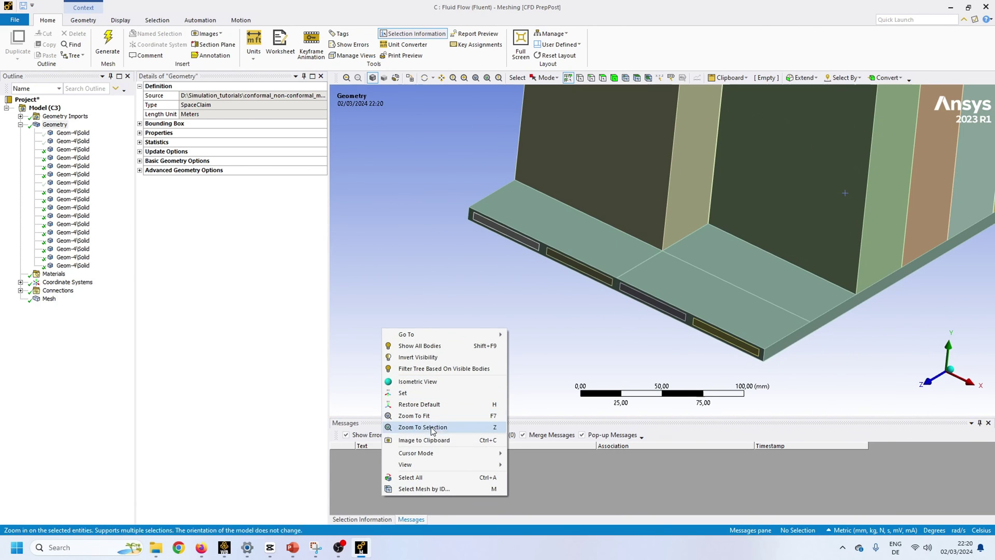
- Show all bodies again and display the mesh of the imprinted geometry
{"action": "left_click", "coordinate": [419, 345]}
{"action": "left_click", "coordinate": [50, 299]}
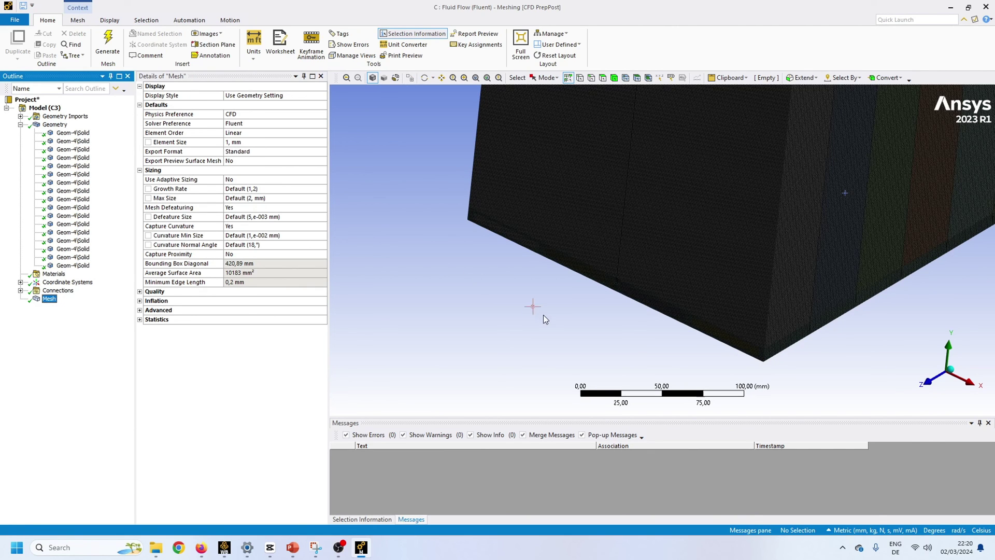
- Examine the mesh around the outermost channel at the plate's front corner, and list the contact regions between the bodies
{"action": "middle_click_drag", "start_coordinate": [544, 310], "coordinate": [571, 281]}
{"action": "right_click_drag", "start_coordinate": [554, 228], "coordinate": [625, 325]}
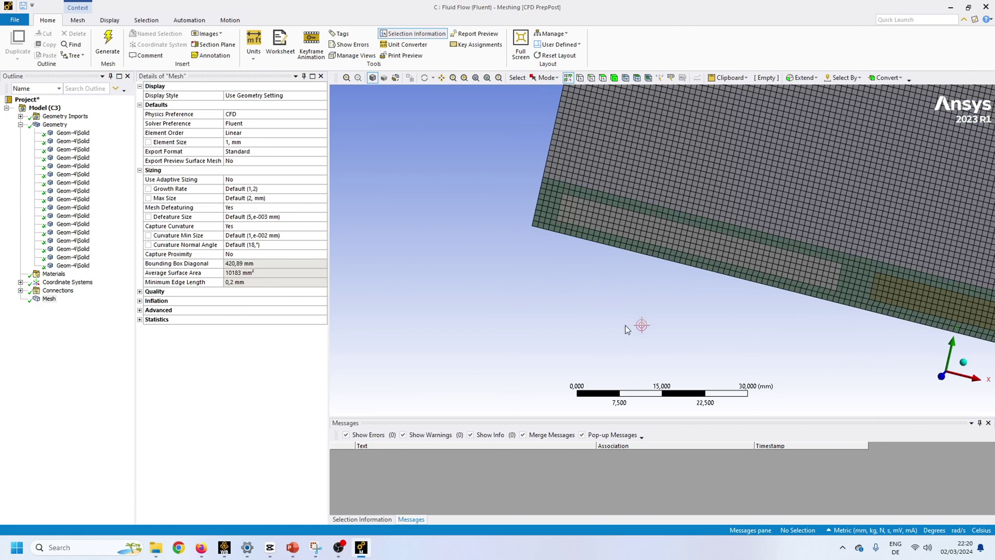
{"action": "right_click_drag", "start_coordinate": [527, 180], "coordinate": [600, 229]}
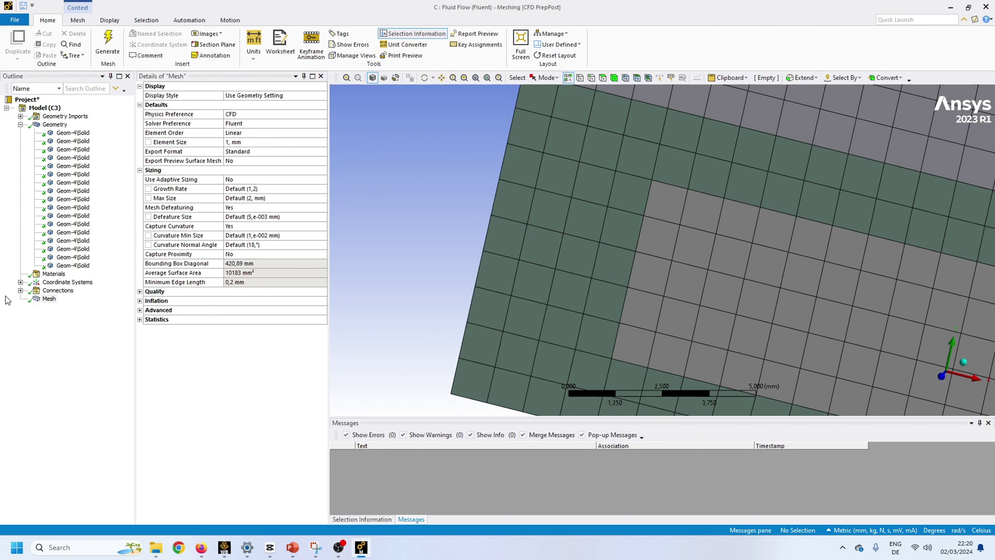
{"action": "left_click", "coordinate": [20, 290]}
{"action": "left_click", "coordinate": [34, 298]}
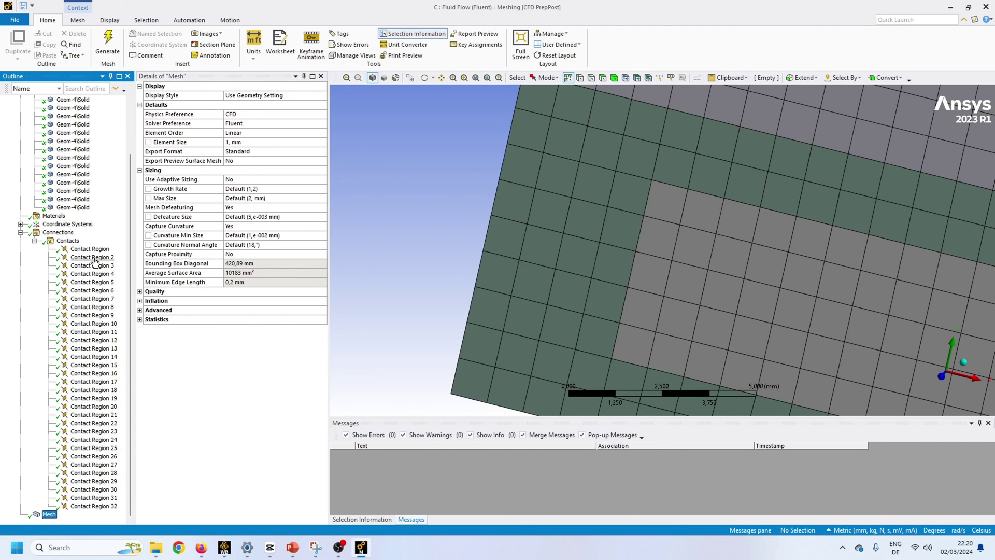
- Examine how the mesh lines of the plate and the block above meet at their shared corner edge
{"action": "scroll", "coordinate": [585, 301], "scroll_direction": "down", "scroll_amount": 2}
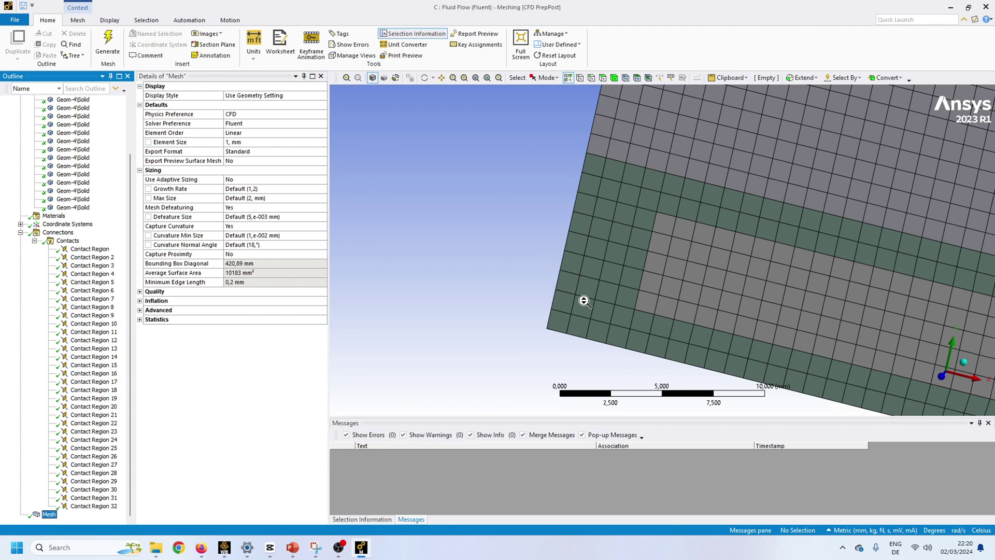
{"action": "scroll", "coordinate": [585, 301], "scroll_direction": "down", "scroll_amount": 1}
{"action": "middle_click_drag", "start_coordinate": [613, 242], "coordinate": [627, 173]}
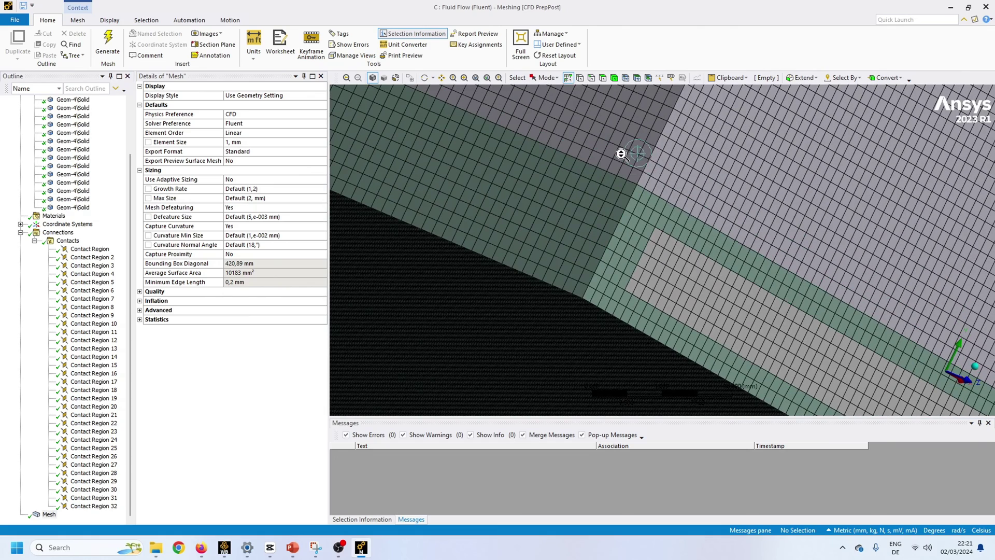
{"action": "scroll", "coordinate": [688, 251], "scroll_direction": "up", "scroll_amount": 4}
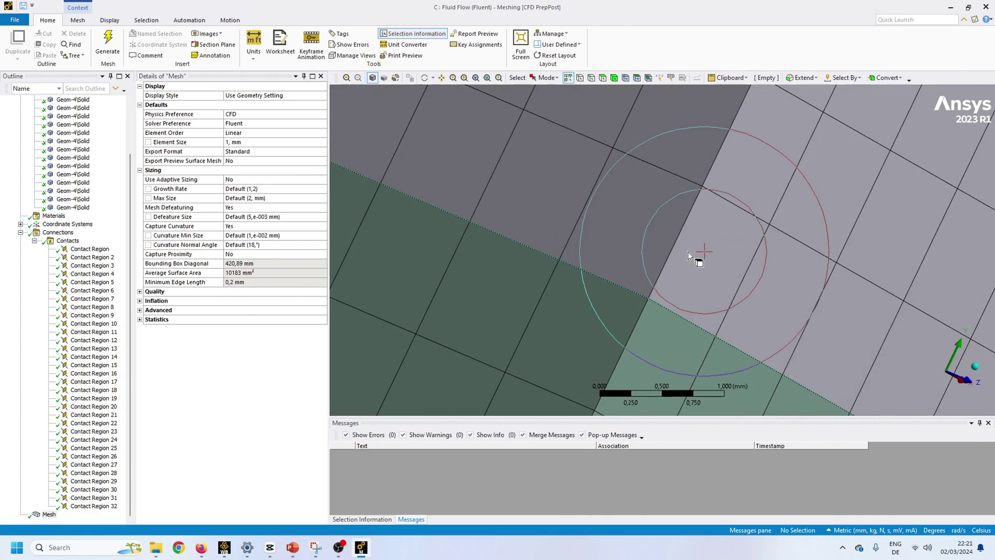
- Review the Contacts settings in the model with the edge sizing and look over its plate and blocks
{"action": "left_click", "coordinate": [87, 250]}
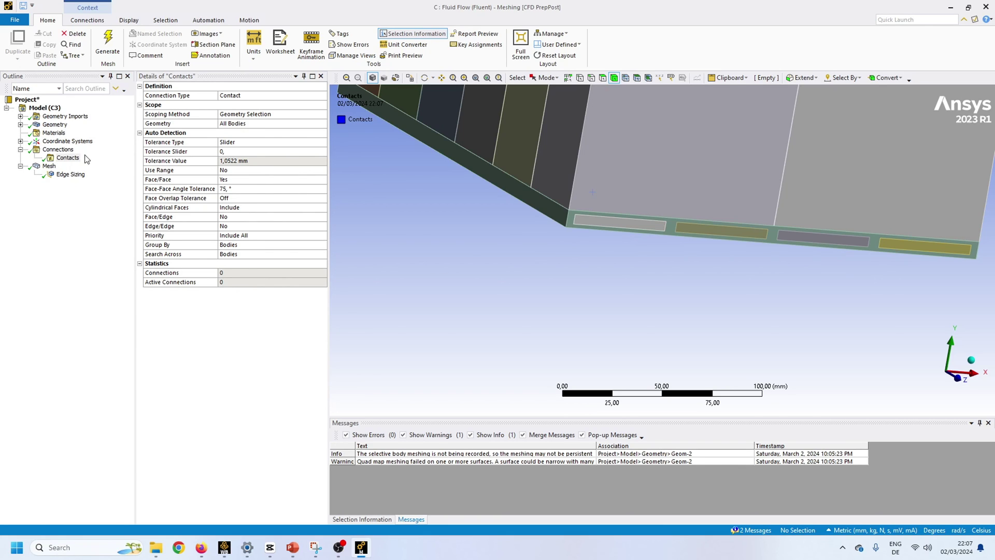
{"action": "scroll", "coordinate": [571, 347], "scroll_direction": "down", "scroll_amount": 3}
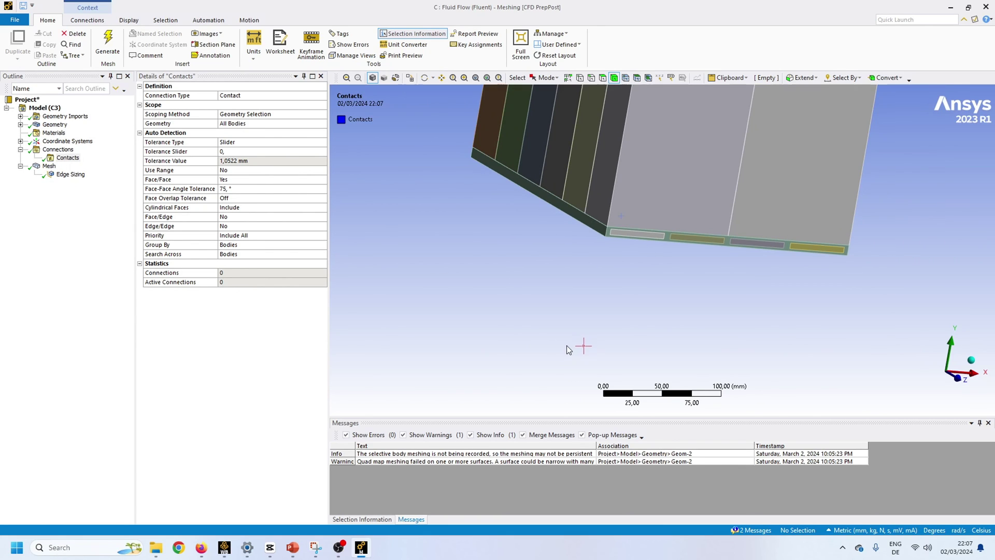